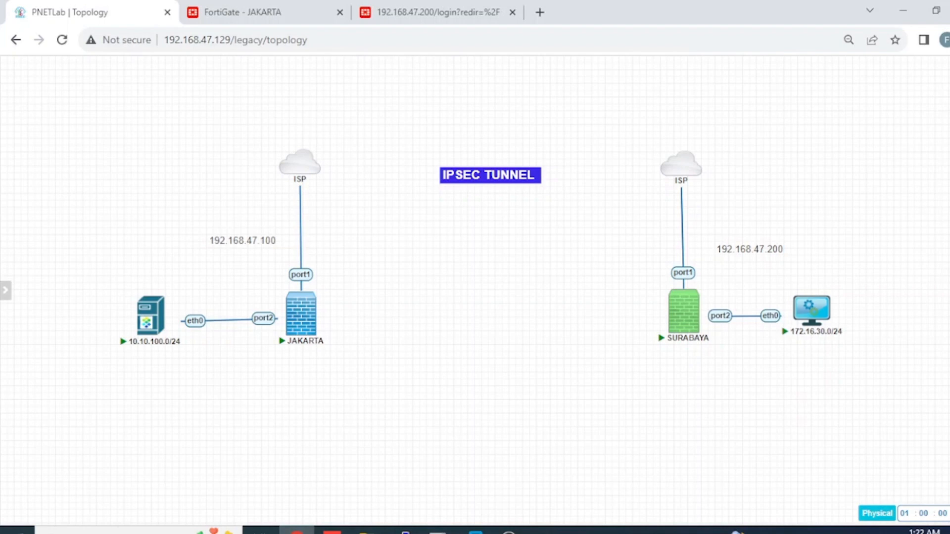
# Step: Switch to the JAKARTA FortiGate tab and review the Dashboard Status page
pyautogui.moveTo(149, 352)
pyautogui.moveTo(812, 338)
pyautogui.moveTo(315, 322)
pyautogui.moveTo(686, 334)
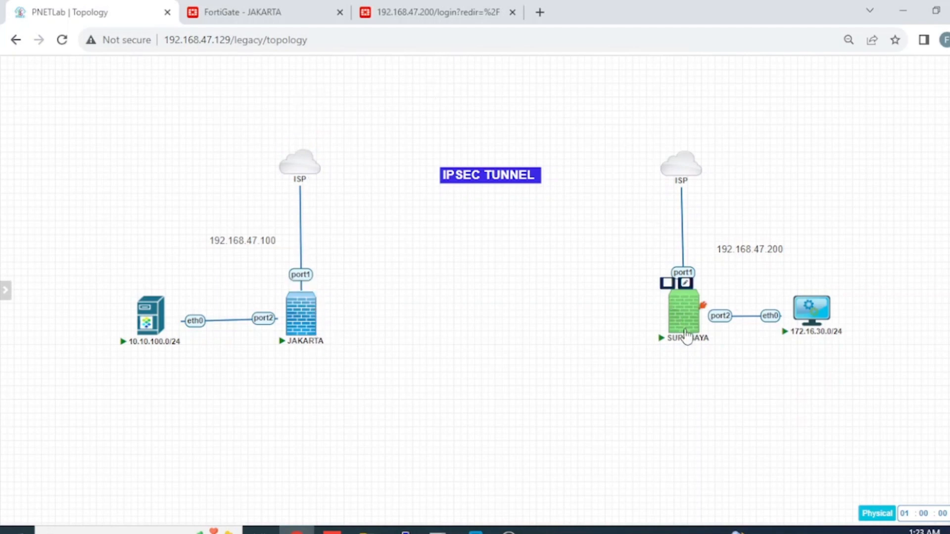
pyautogui.click(248, 15)
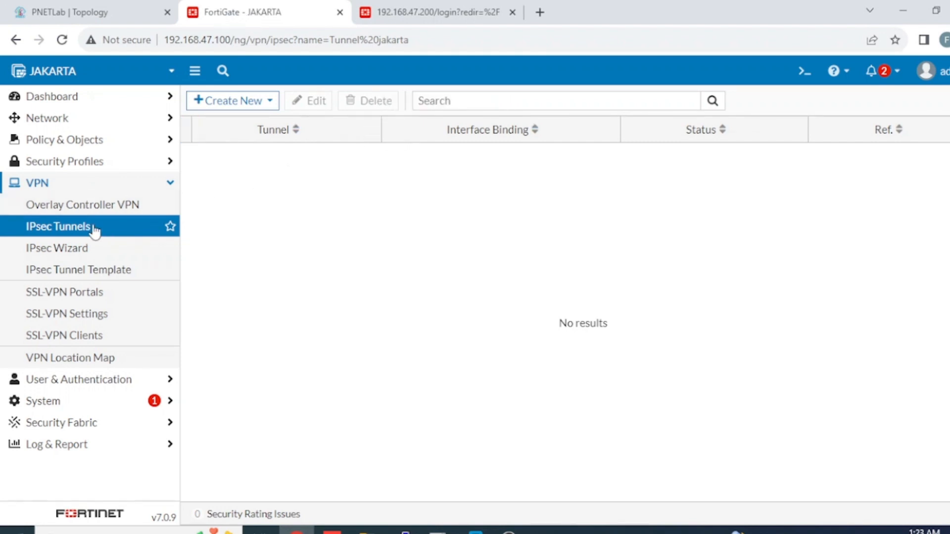
pyautogui.click(82, 118)
pyautogui.click(95, 96)
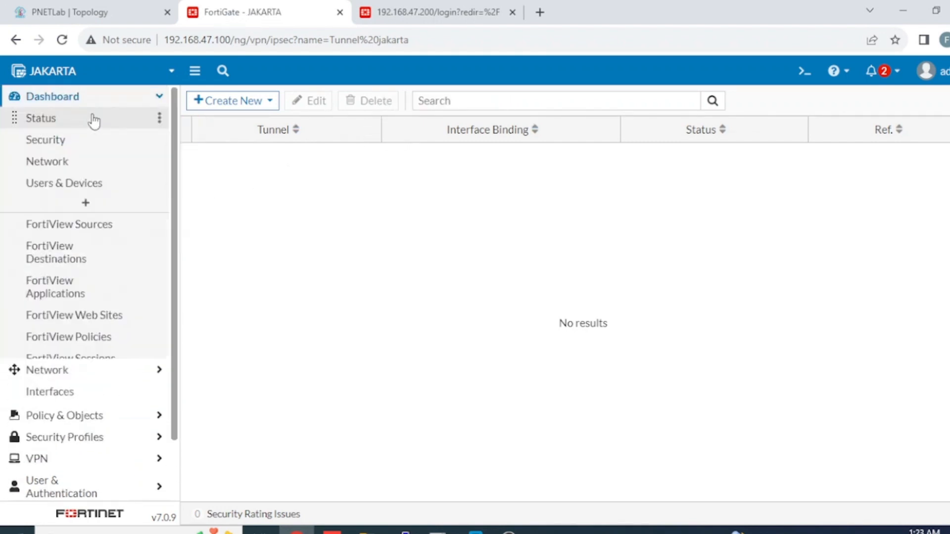
pyautogui.click(94, 120)
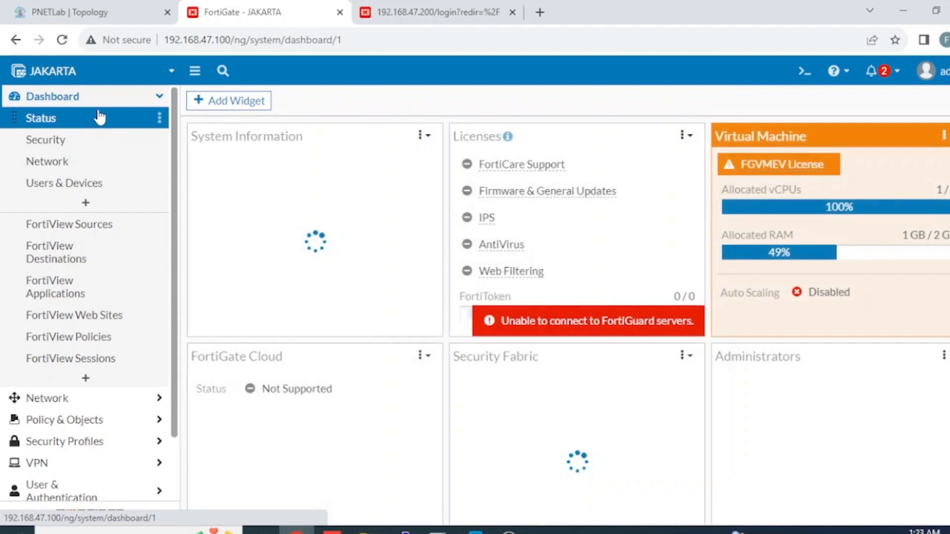
pyautogui.scroll(-1, 527, 171)
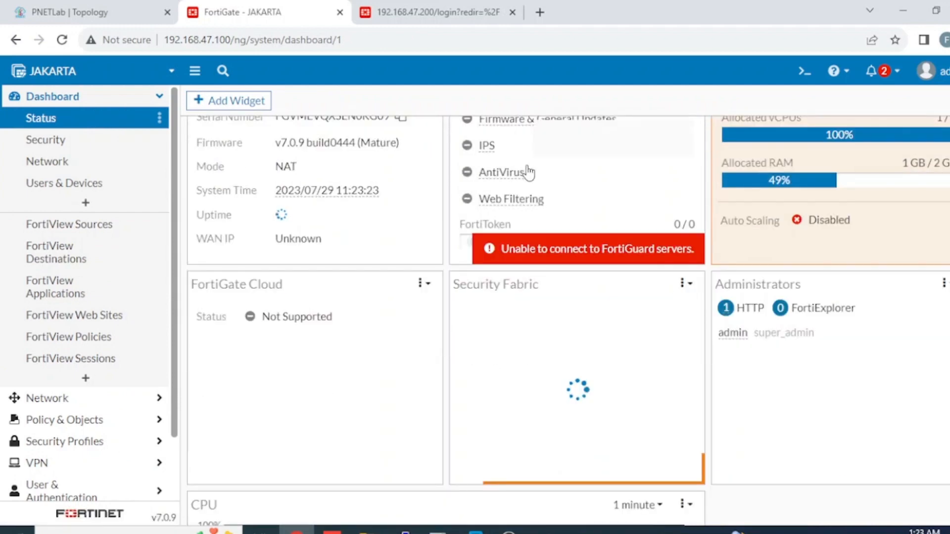
pyautogui.scroll(-1, 113, 243)
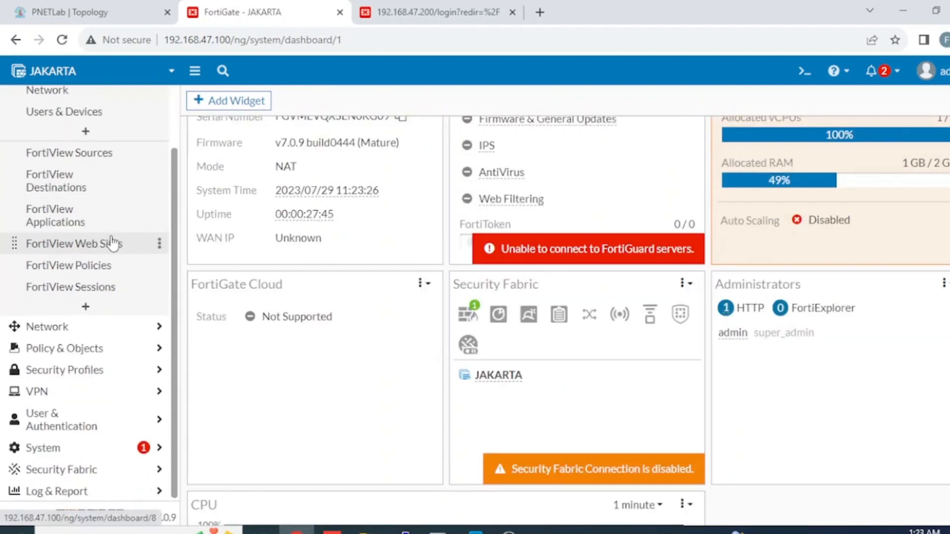
# Step: Go to VPN > IPsec Tunnels, which is still empty, and start creating a new entry
pyautogui.click(111, 395)
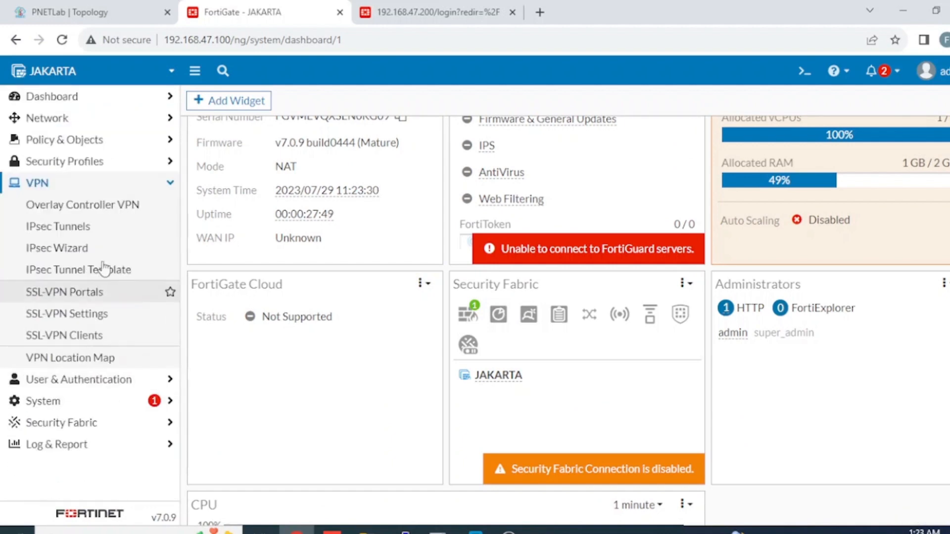
pyautogui.click(54, 233)
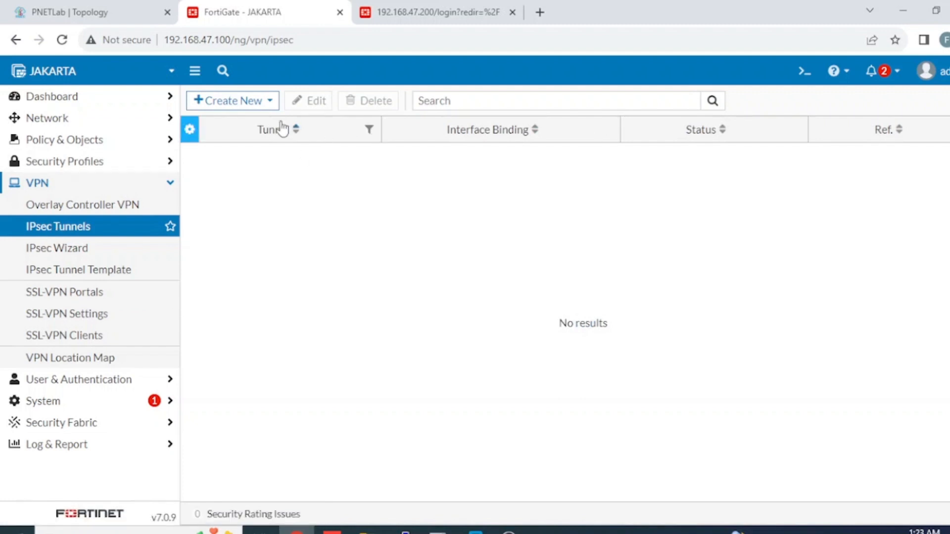
pyautogui.click(243, 103)
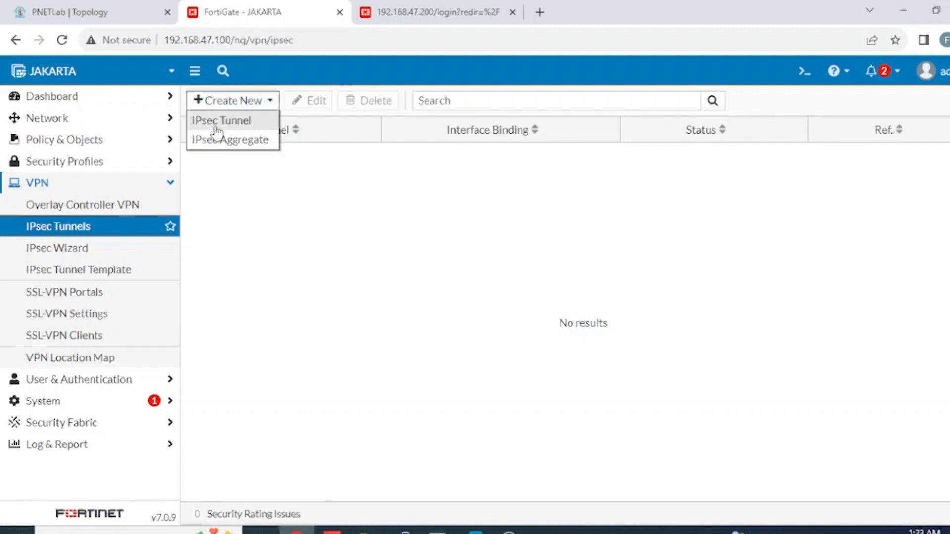
# Step: Create a Custom-template IPsec tunnel named 'Tunnel jakarta' and continue to its settings
pyautogui.click(216, 125)
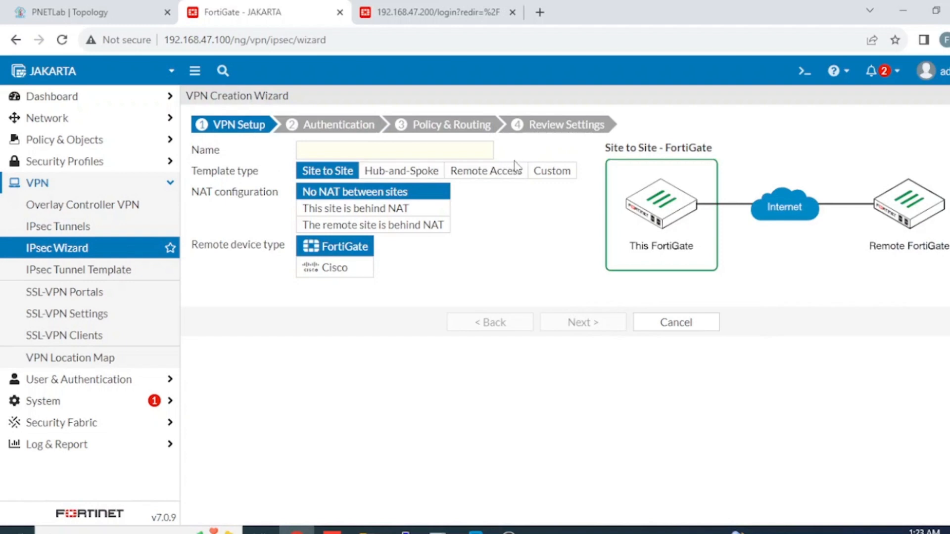
pyautogui.click(565, 178)
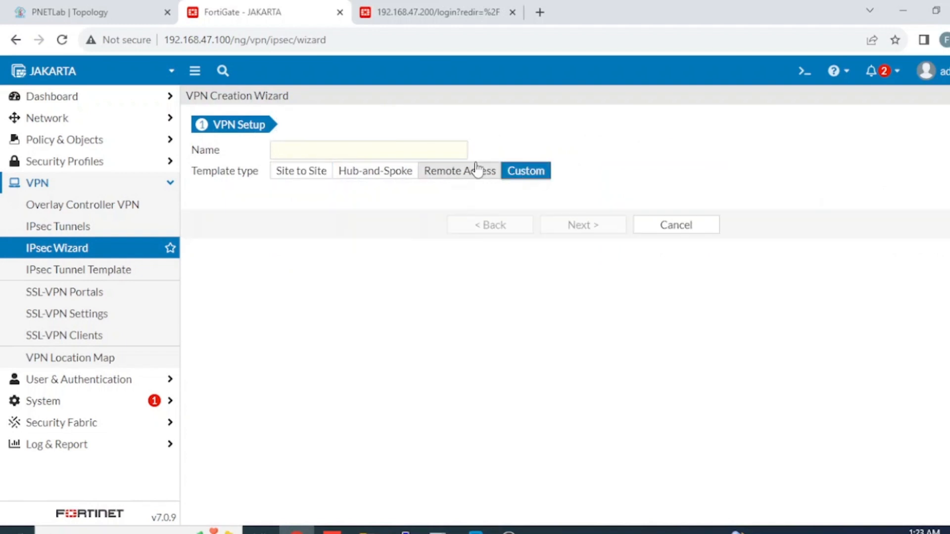
pyautogui.click(427, 151)
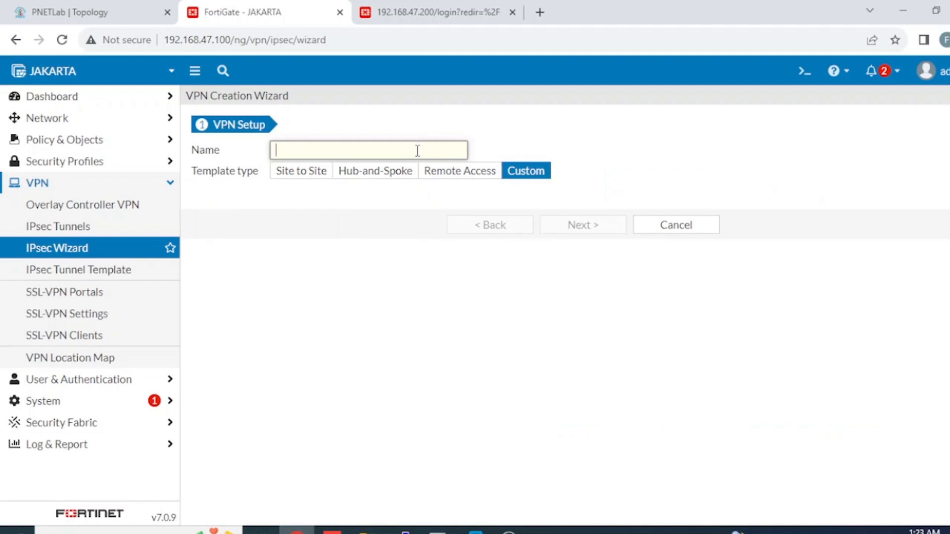
pyautogui.write('Tunnel jakarta')
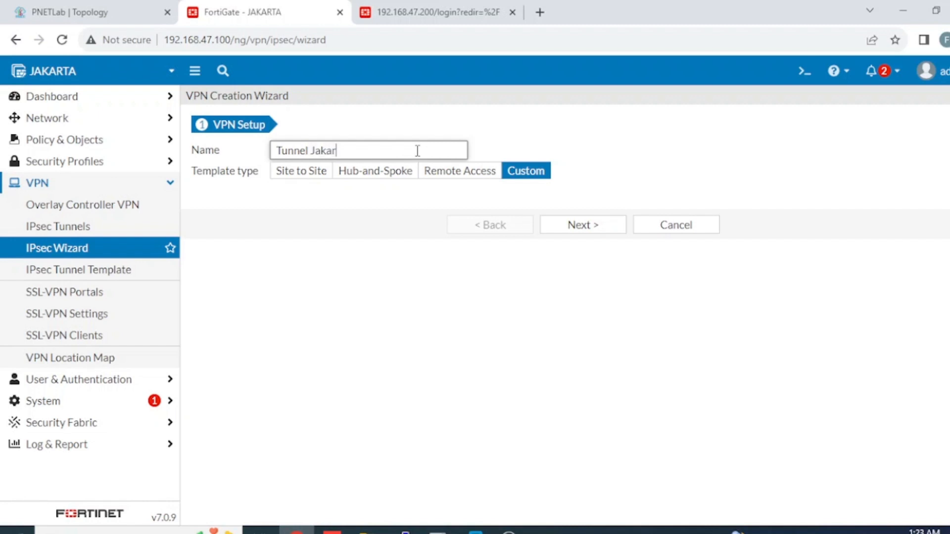
pyautogui.click(615, 230)
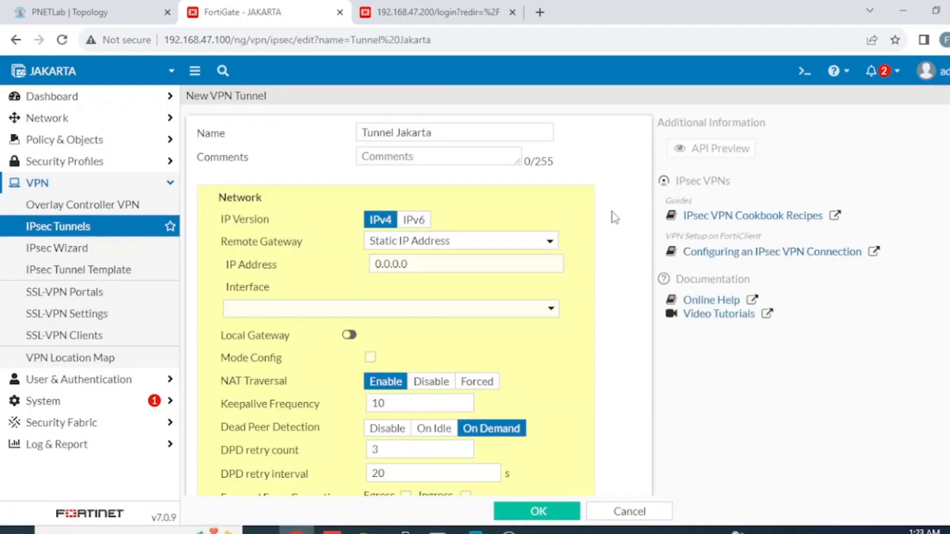
# Step: Check peer addresses in the PNETLab topology and enter 192.167.47.200 as the remote gateway IP
pyautogui.click(507, 245)
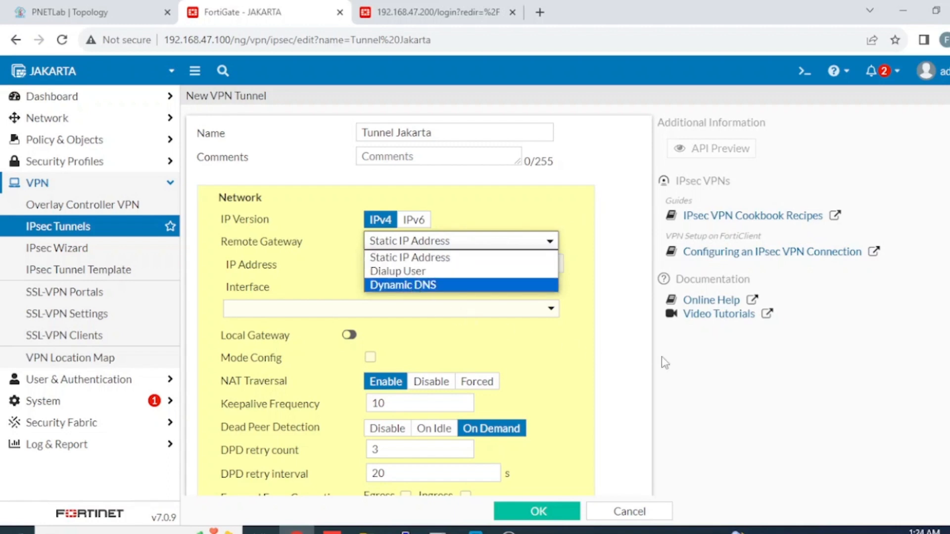
pyautogui.click(646, 360)
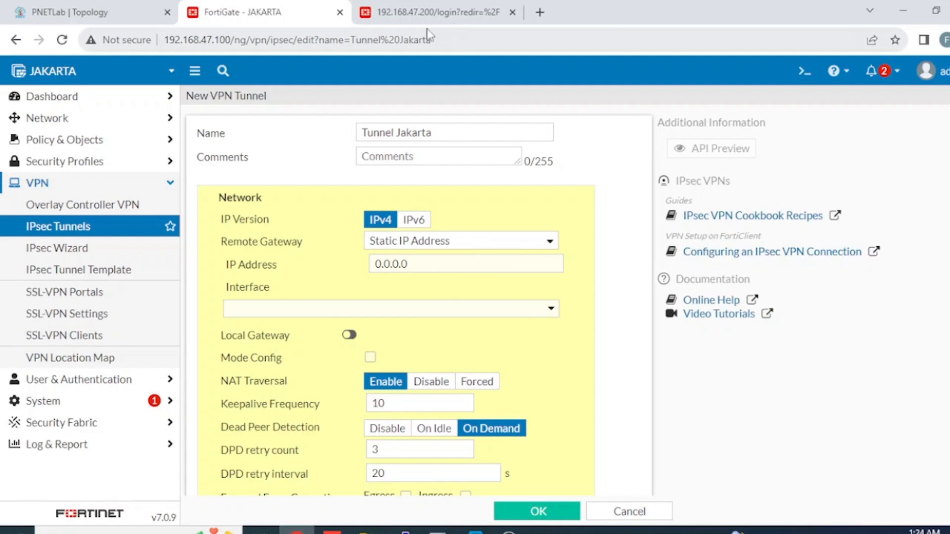
pyautogui.click(96, 12)
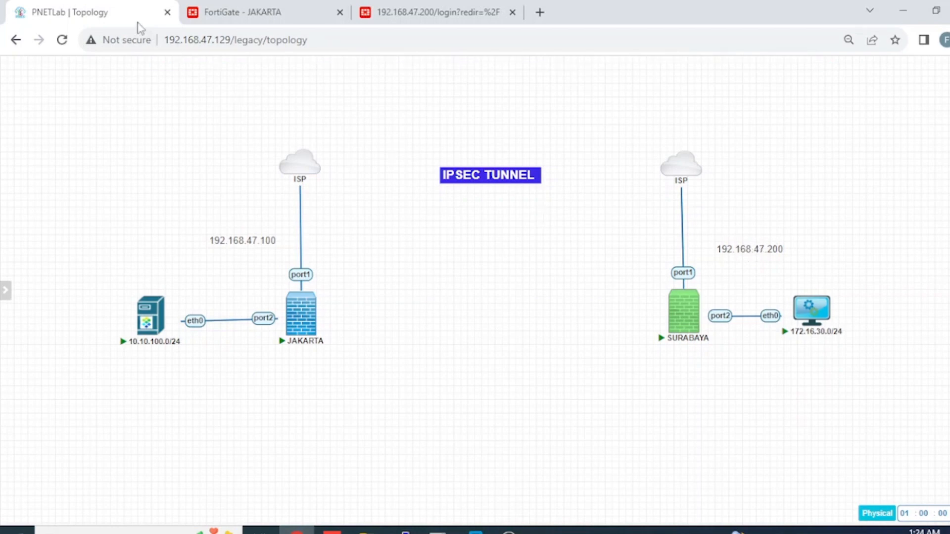
pyautogui.click(233, 12)
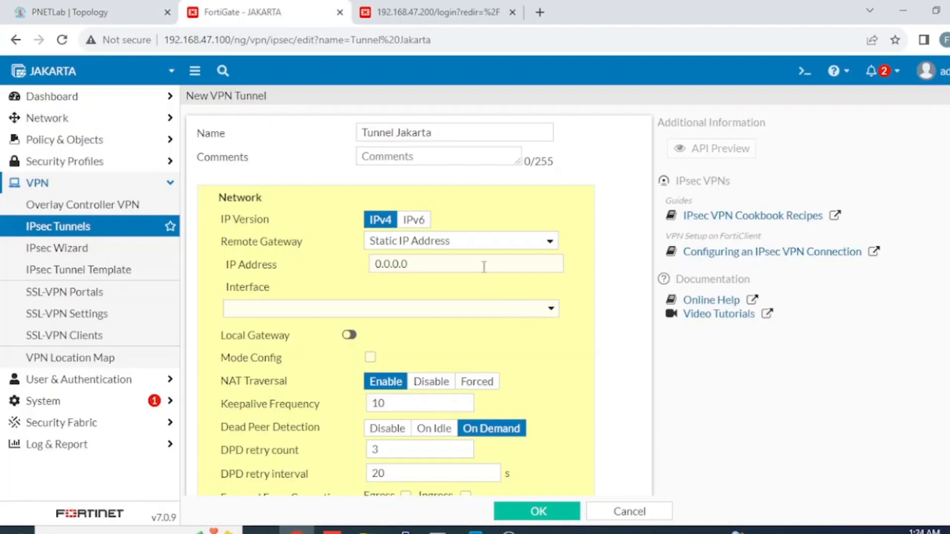
pyautogui.moveTo(483, 265); pyautogui.dragTo(253, 255)
pyautogui.write('192')
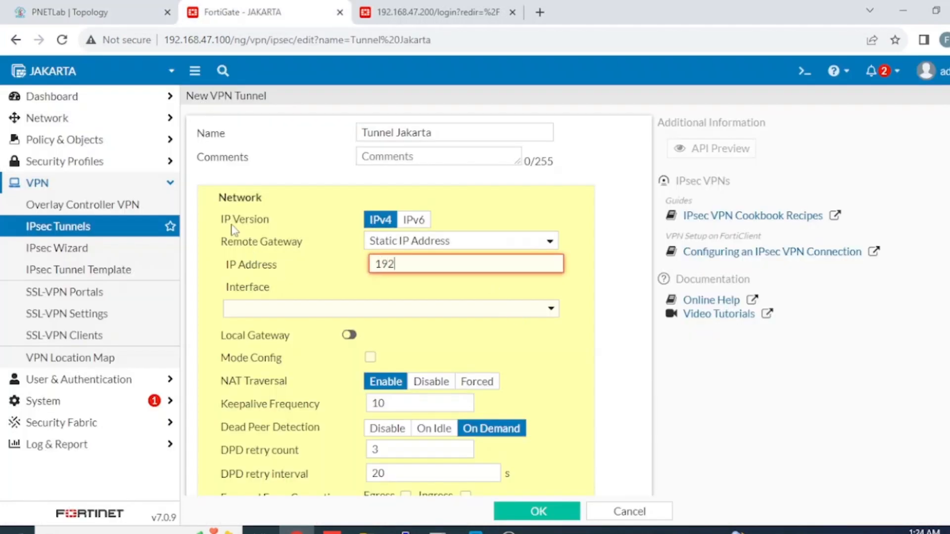
pyautogui.write('.167.47.200')
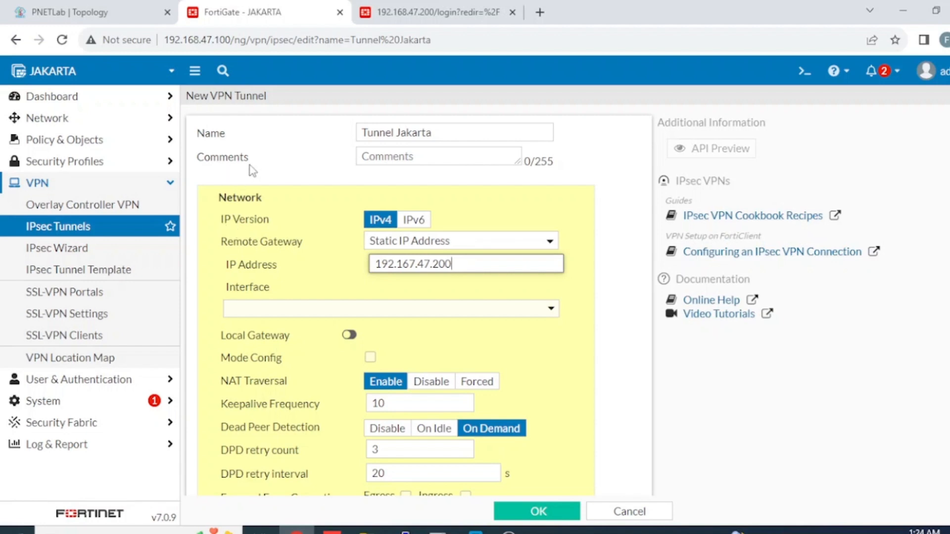
# Step: Change the Remote Gateway type to Dialup User
pyautogui.click(434, 241)
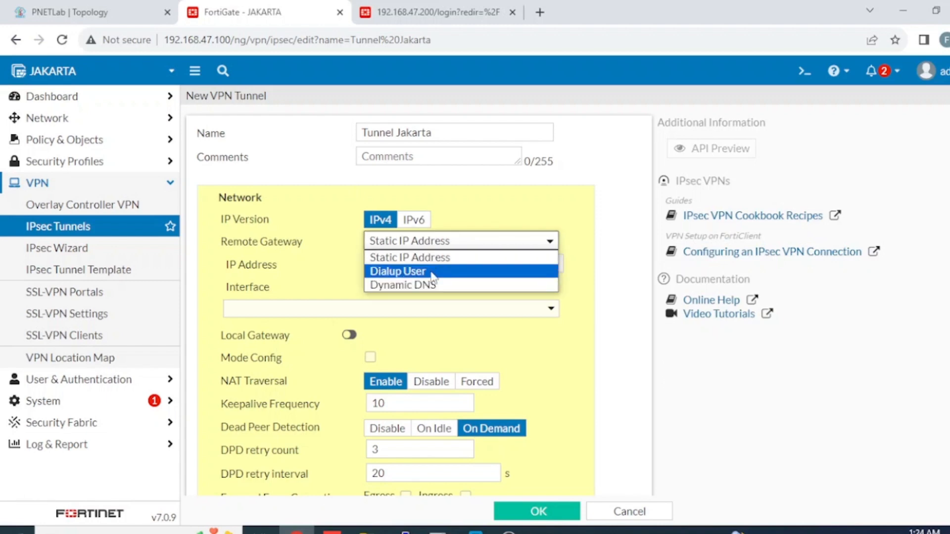
pyautogui.click(432, 273)
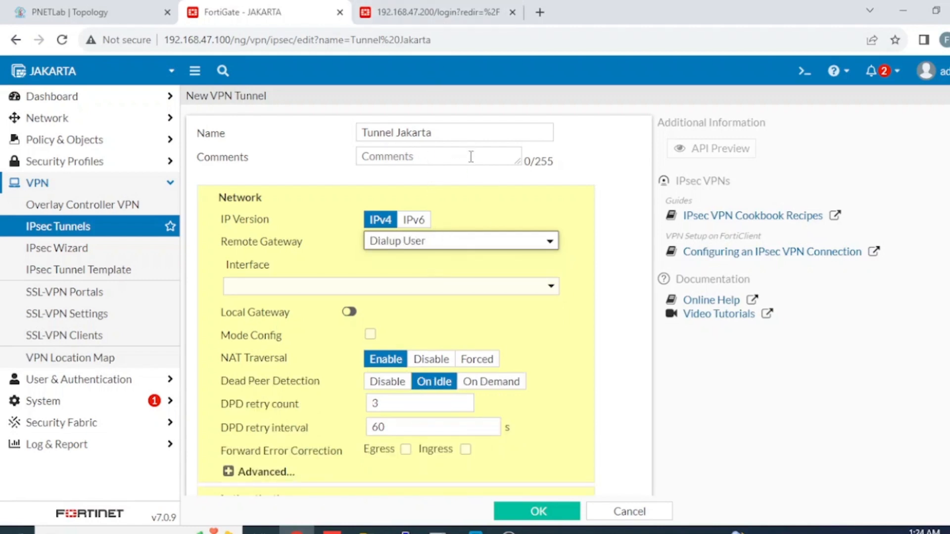
pyautogui.moveTo(226, 40); pyautogui.dragTo(169, 39)
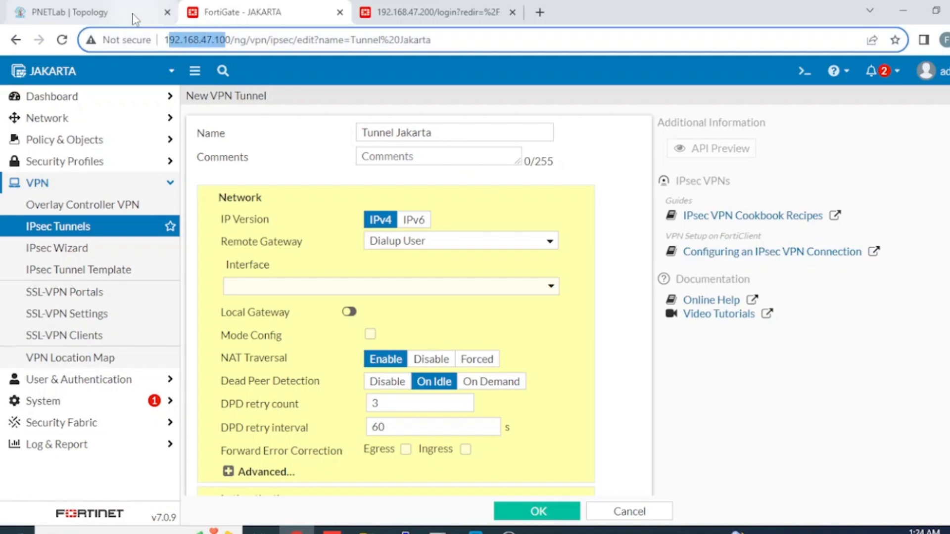
pyautogui.moveTo(133, 19)
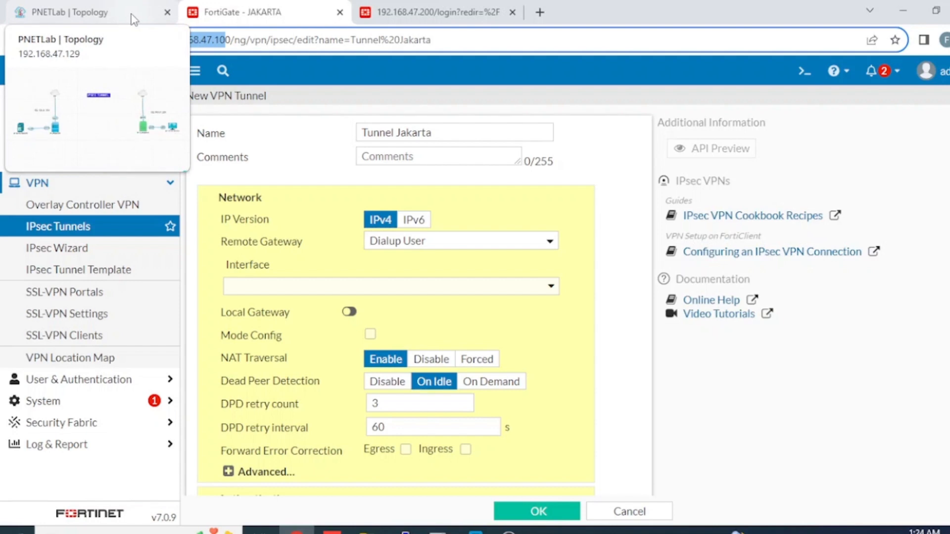
pyautogui.click(491, 243)
pyautogui.click(434, 275)
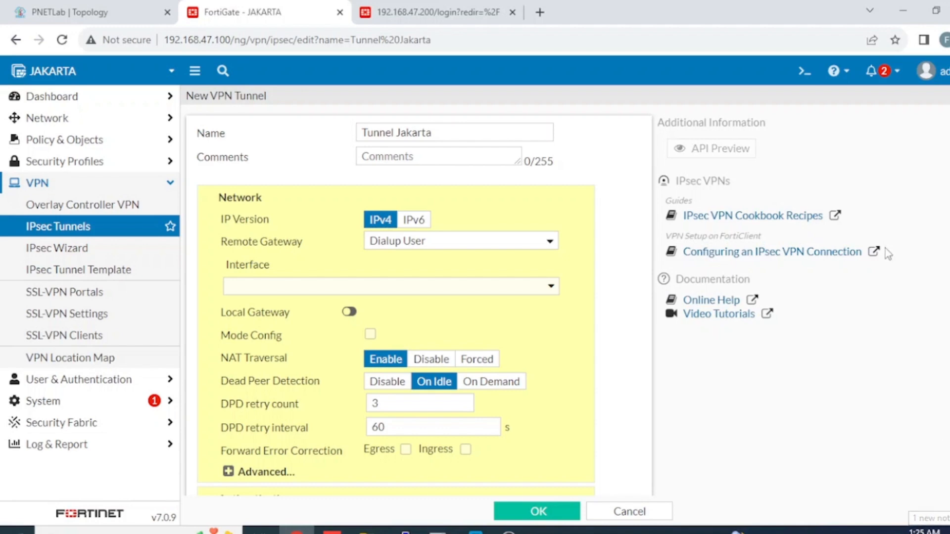
# Step: Set the remote gateway to Static IP 192.168.47.200 on interface port1
pyautogui.click(476, 247)
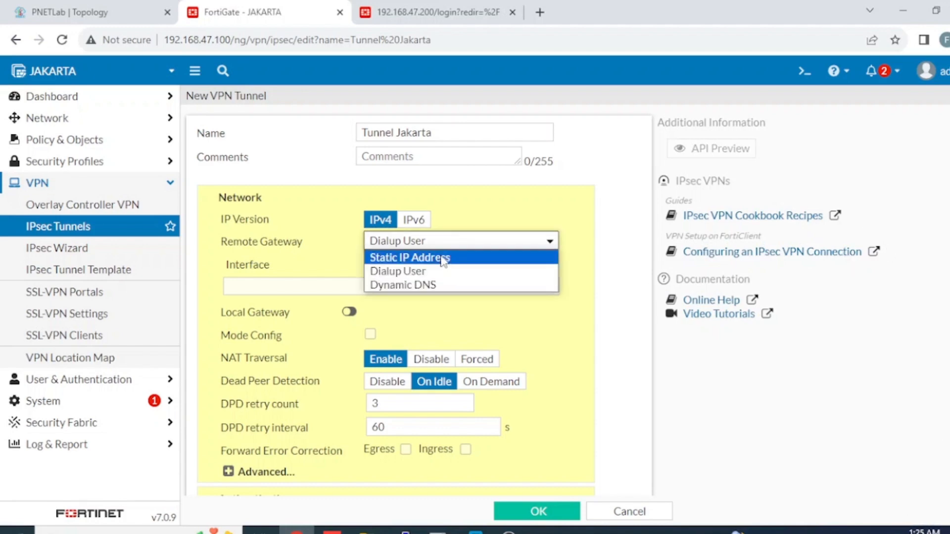
pyautogui.click(443, 257)
pyautogui.moveTo(438, 258); pyautogui.dragTo(121, 259)
pyautogui.write('192.')
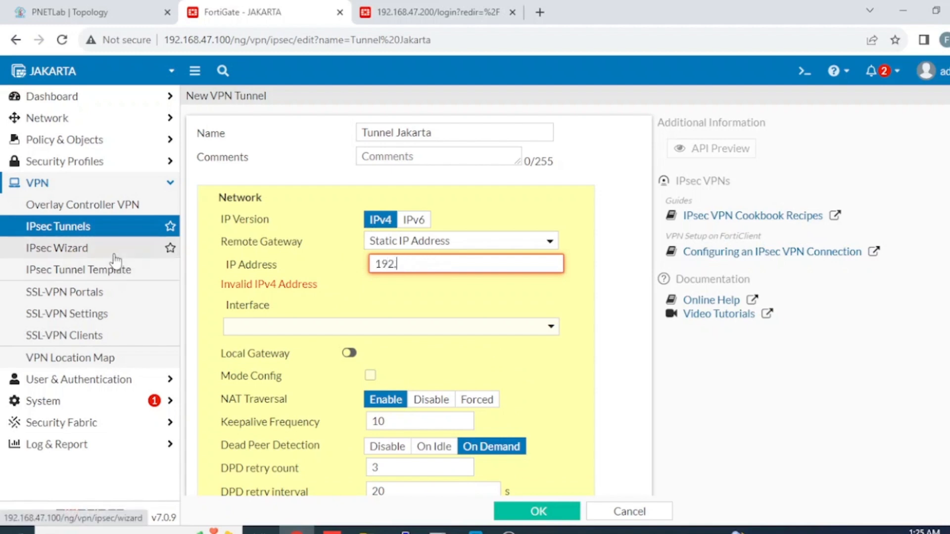
pyautogui.write('168.47.200')
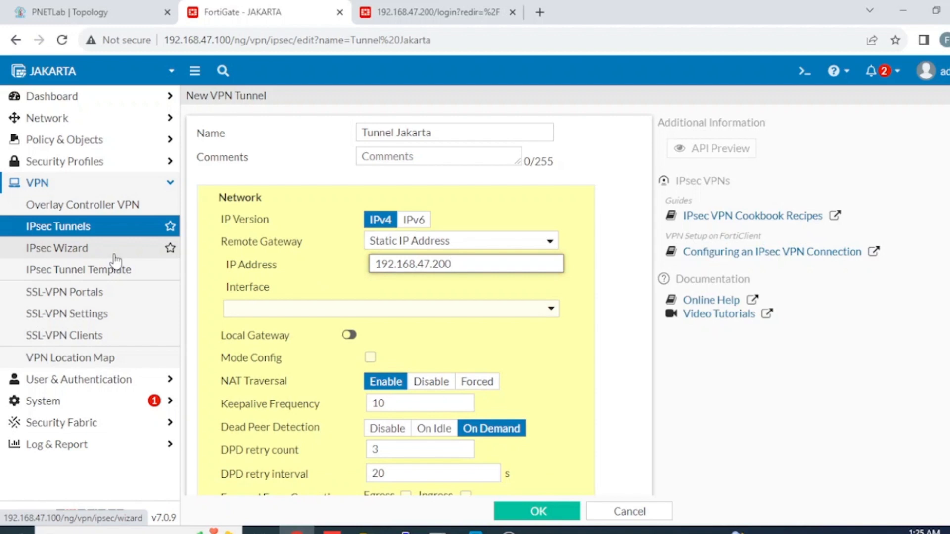
pyautogui.click(362, 309)
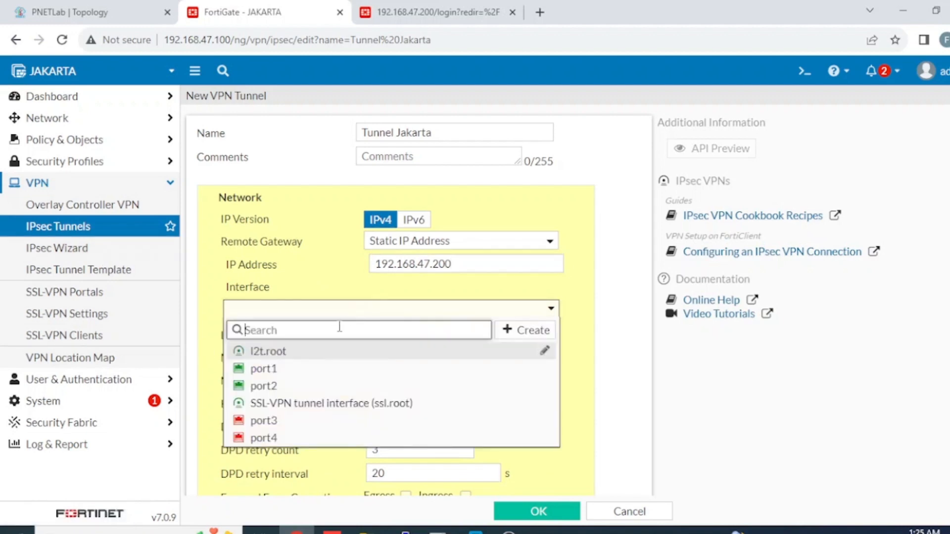
pyautogui.click(289, 370)
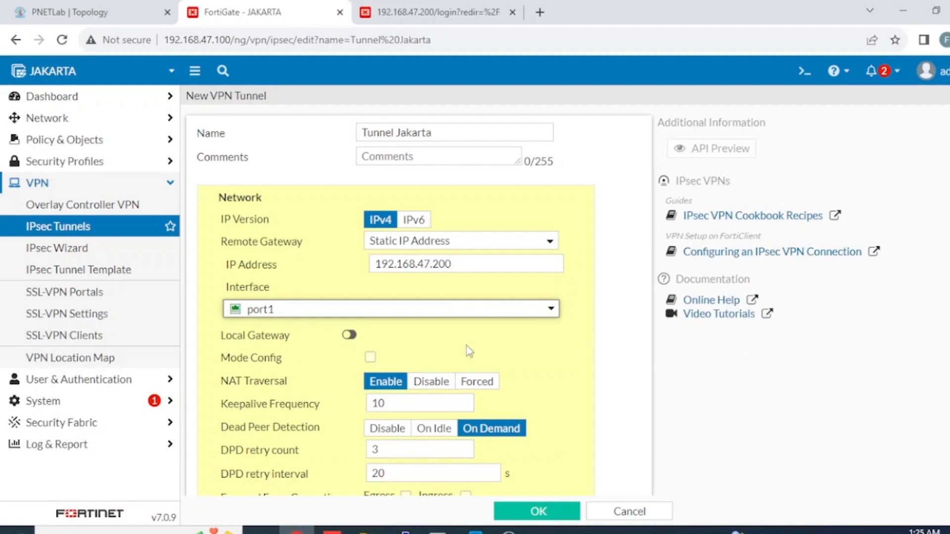
# Step: Leave Local Gateway off after briefly enabling it with 192.168.47.100
pyautogui.click(349, 335)
pyautogui.click(411, 337)
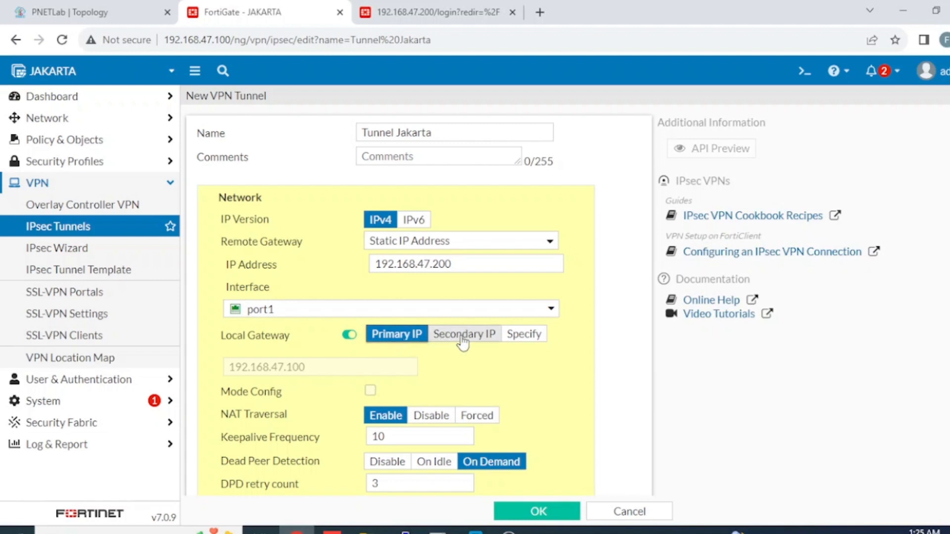
pyautogui.click(349, 335)
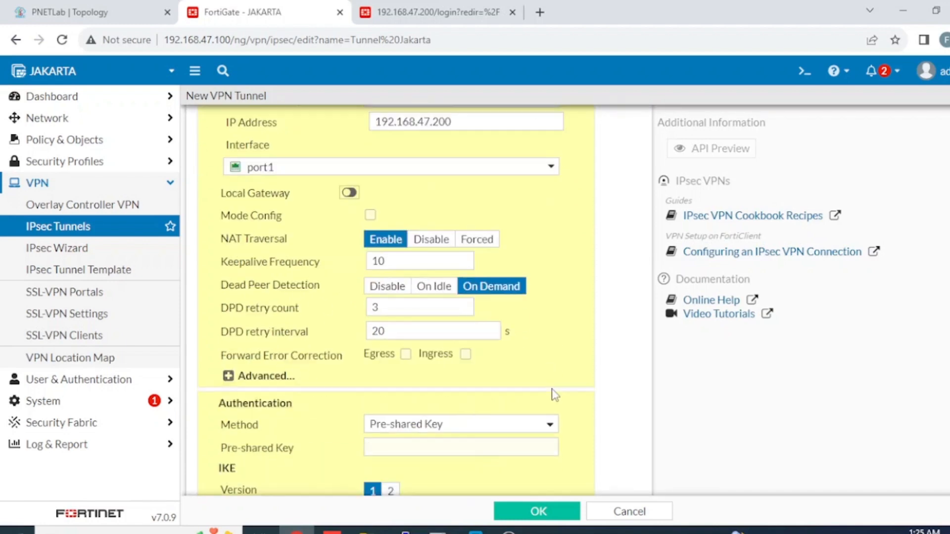
# Step: Enter the tunnel's pre-shared key and verify it by revealing it
pyautogui.scroll(-4, 555, 395)
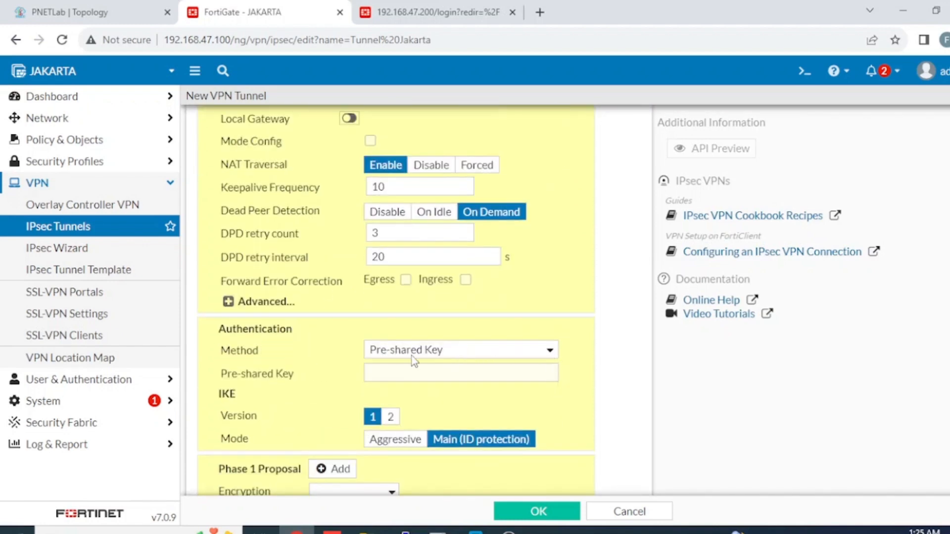
pyautogui.click(532, 375)
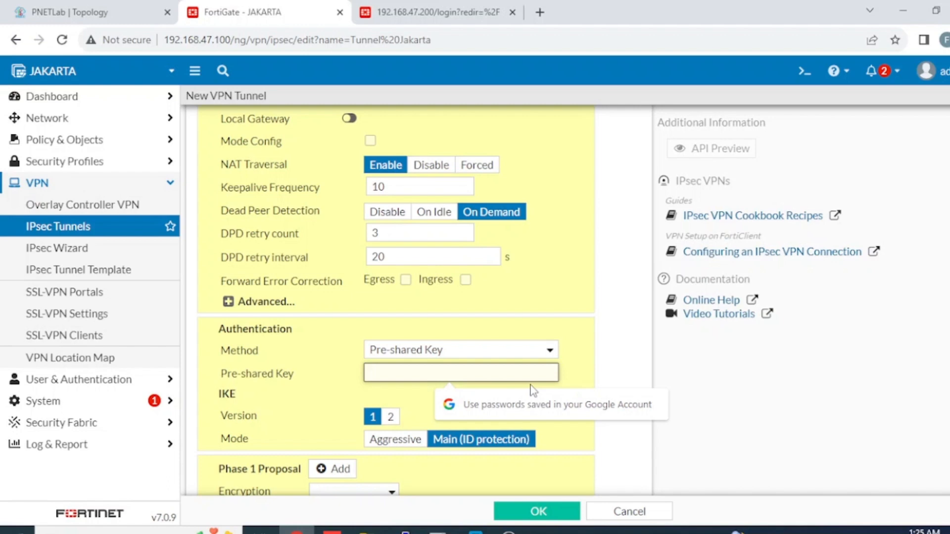
pyautogui.write('•••')
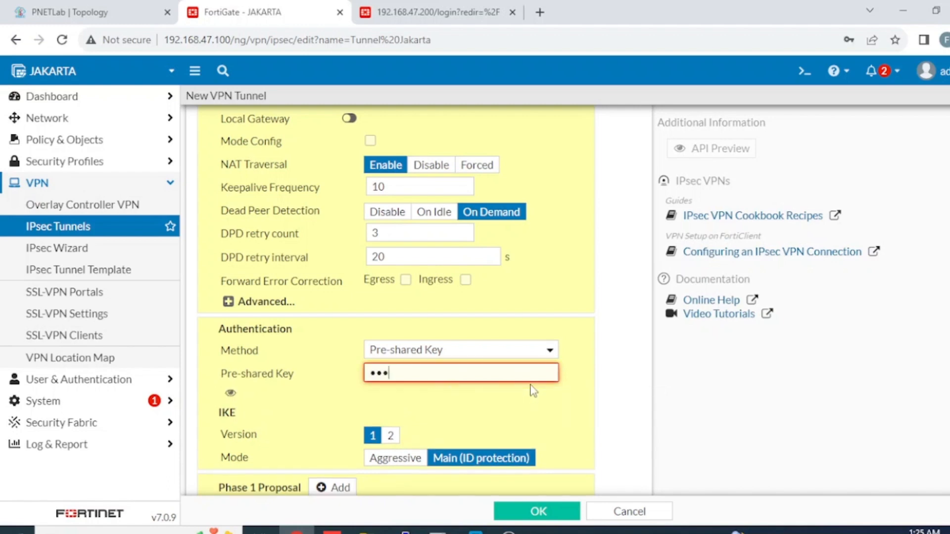
pyautogui.press('BackSpace')
pyautogui.press('BackSpace')
pyautogui.press('BackSpace')
pyautogui.write('••••••')
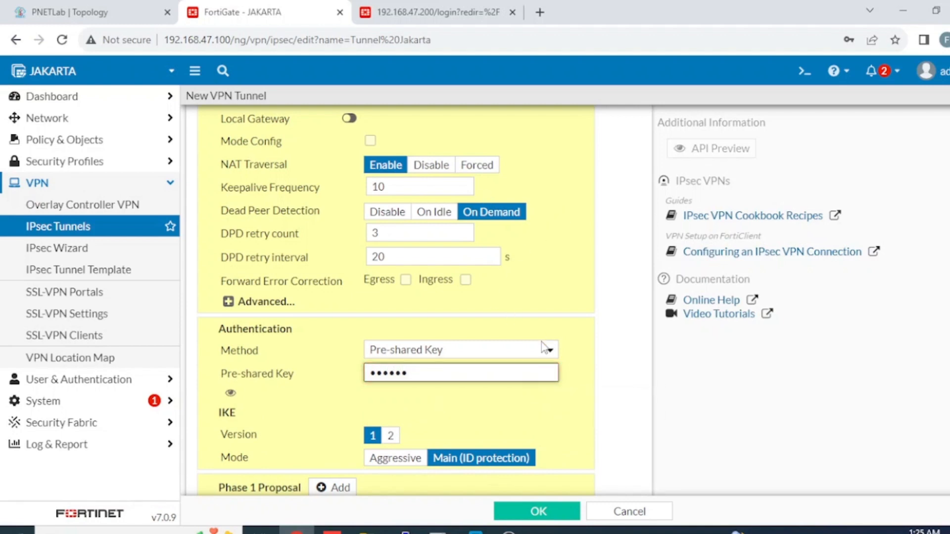
pyautogui.click(230, 393)
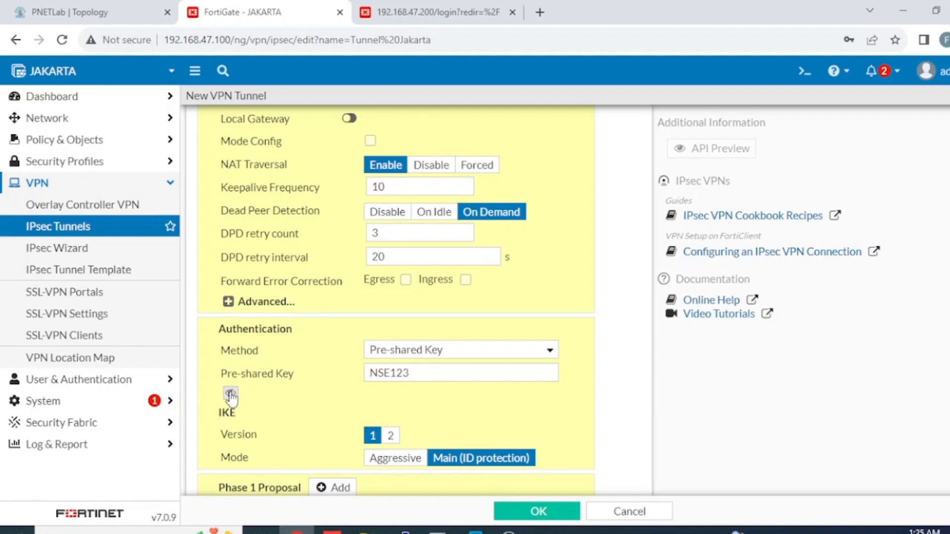
pyautogui.click(231, 394)
# Step: Set the IKE version to 2
pyautogui.scroll(-3, 441, 384)
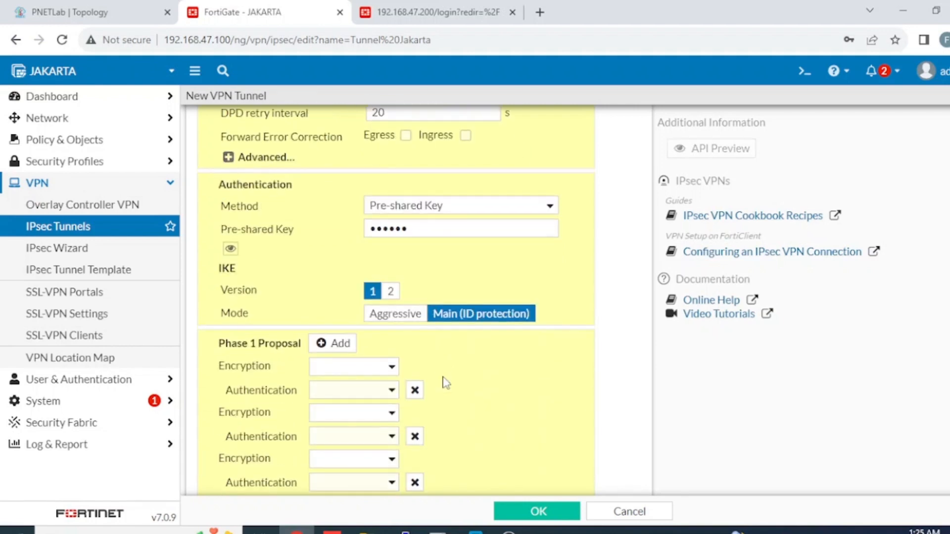
pyautogui.click(390, 293)
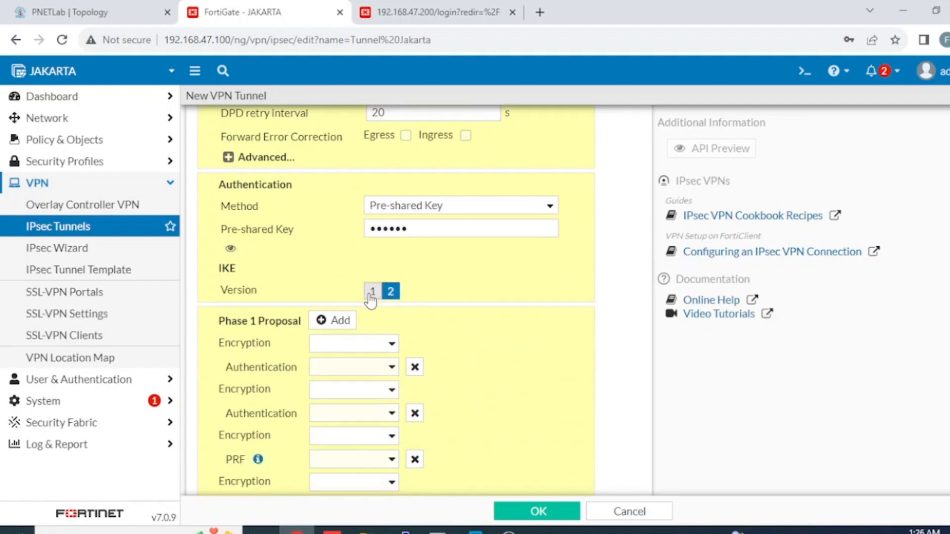
pyautogui.click(373, 293)
pyautogui.click(390, 293)
# Step: Reduce the Phase 1 proposal to a single DES/SHA1 row, deleting the extra rows
pyautogui.scroll(-2, 439, 319)
pyautogui.click(391, 273)
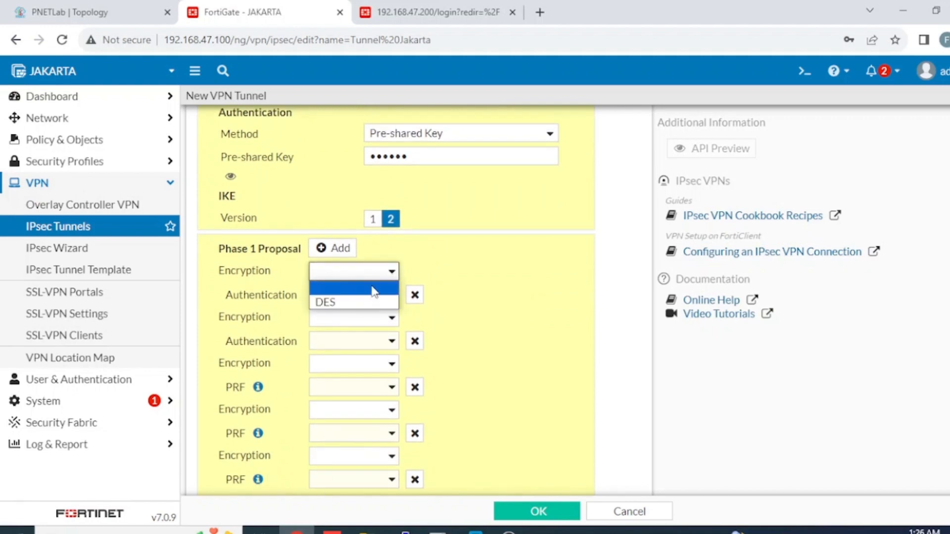
pyautogui.click(360, 303)
pyautogui.click(394, 297)
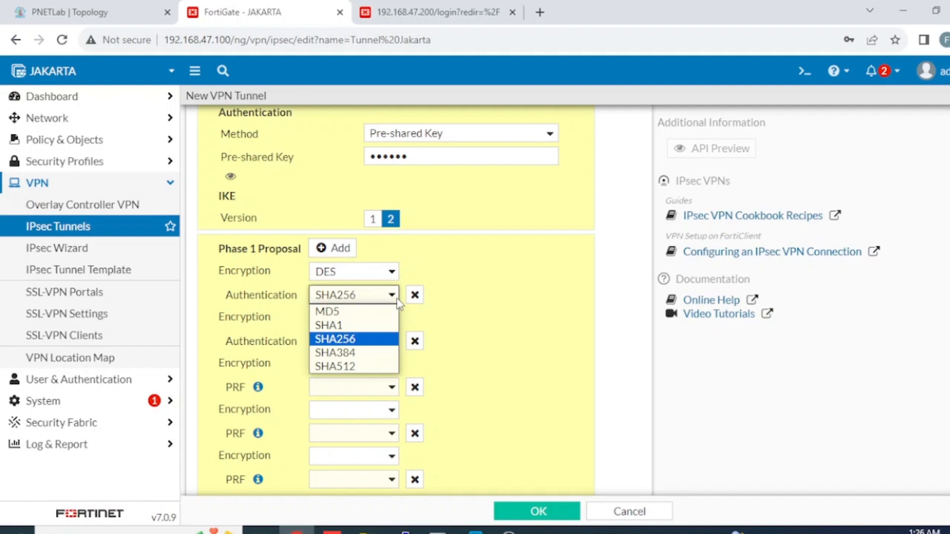
pyautogui.click(448, 293)
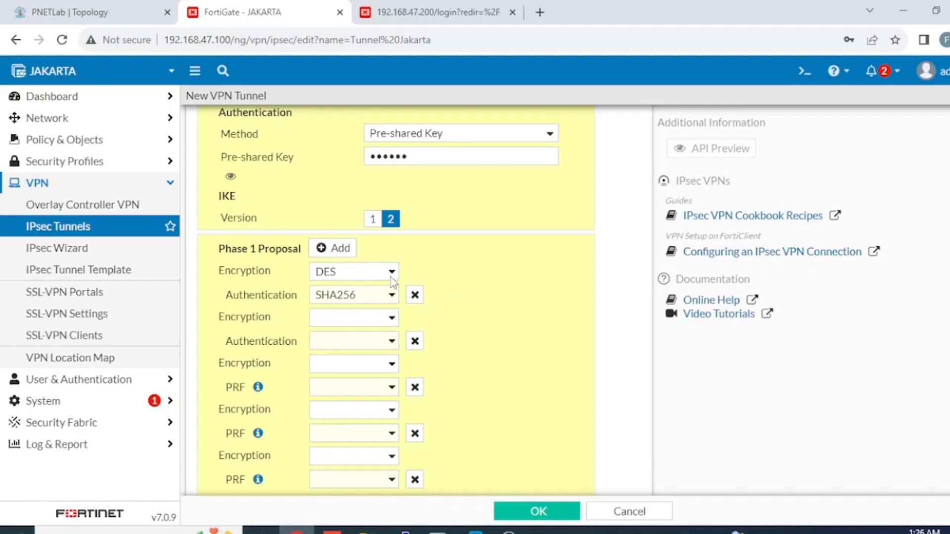
pyautogui.click(392, 296)
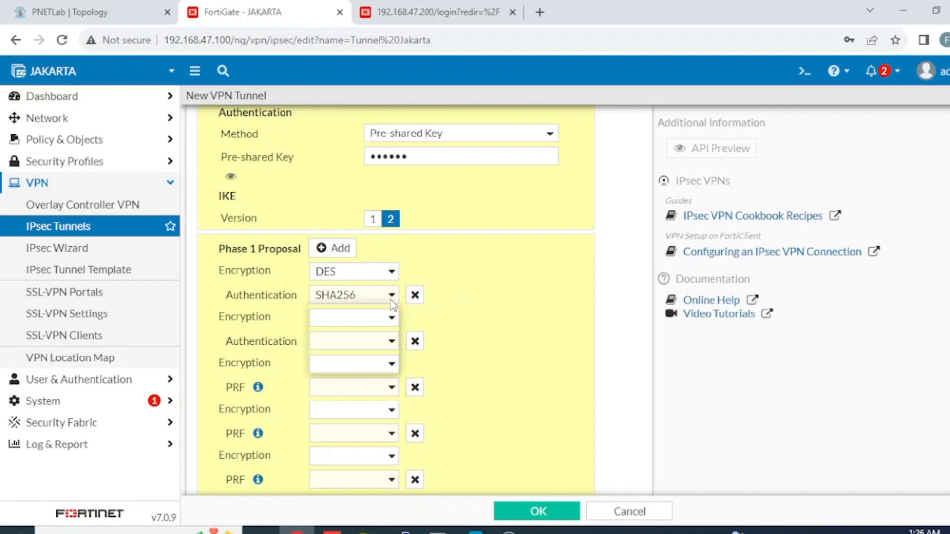
pyautogui.press('Escape')
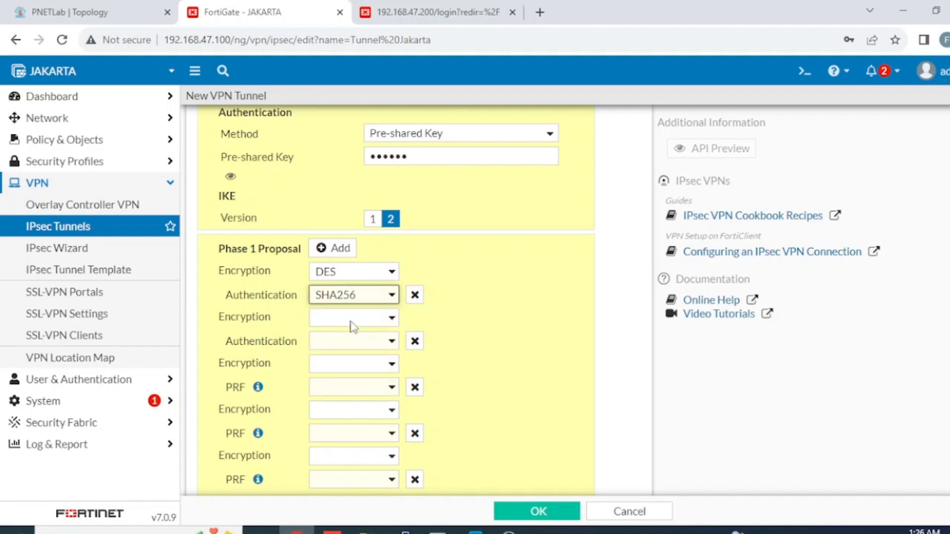
pyautogui.click(413, 341)
pyautogui.click(414, 341)
pyautogui.click(414, 341)
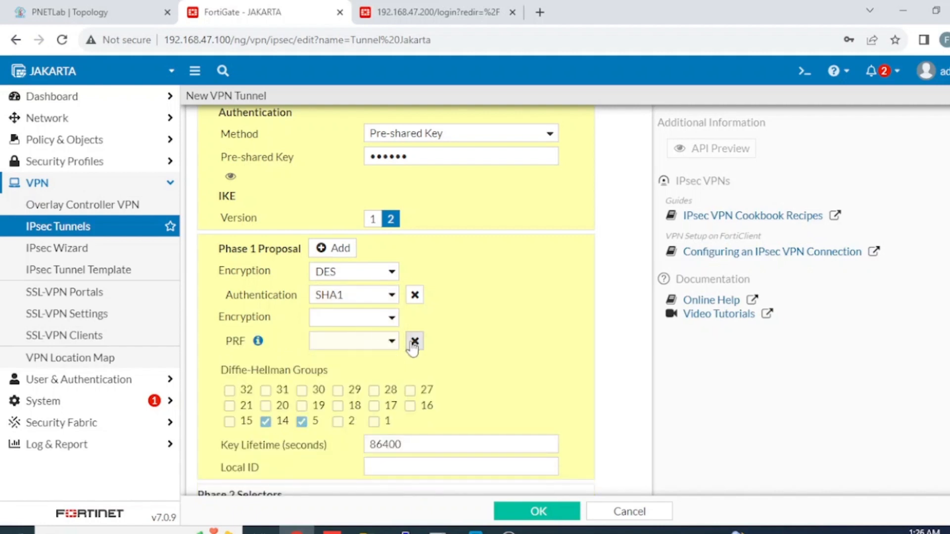
pyautogui.click(413, 341)
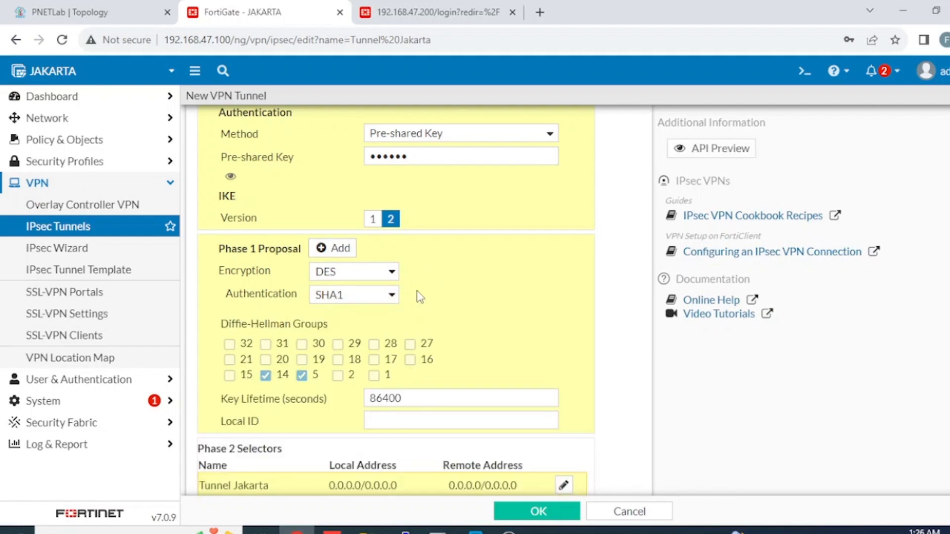
pyautogui.scroll(-3, 414, 297)
pyautogui.scroll(2, 415, 297)
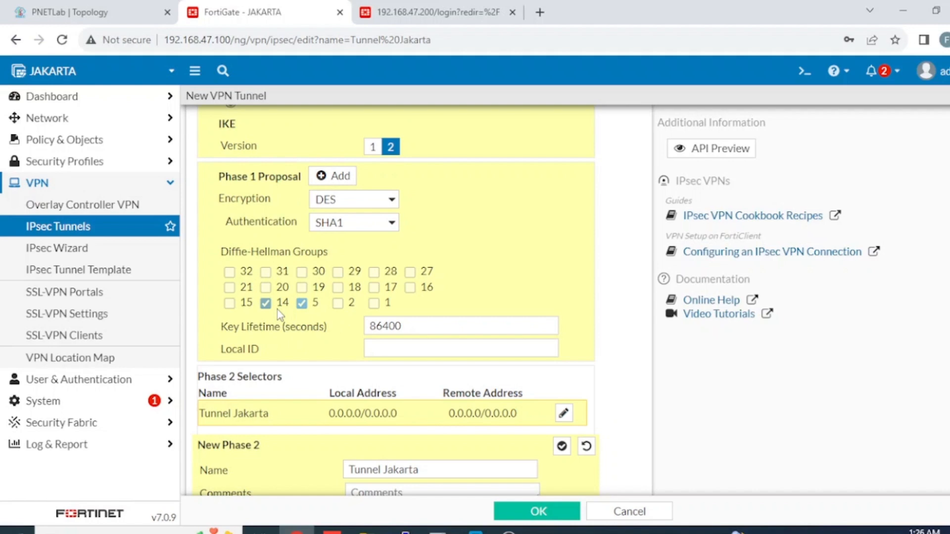
# Step: Enter Phase 2 local address 10.10.100.0/24 and remote address 172.16.30.0/24, keeping type Subnet
pyautogui.scroll(-2, 569, 307)
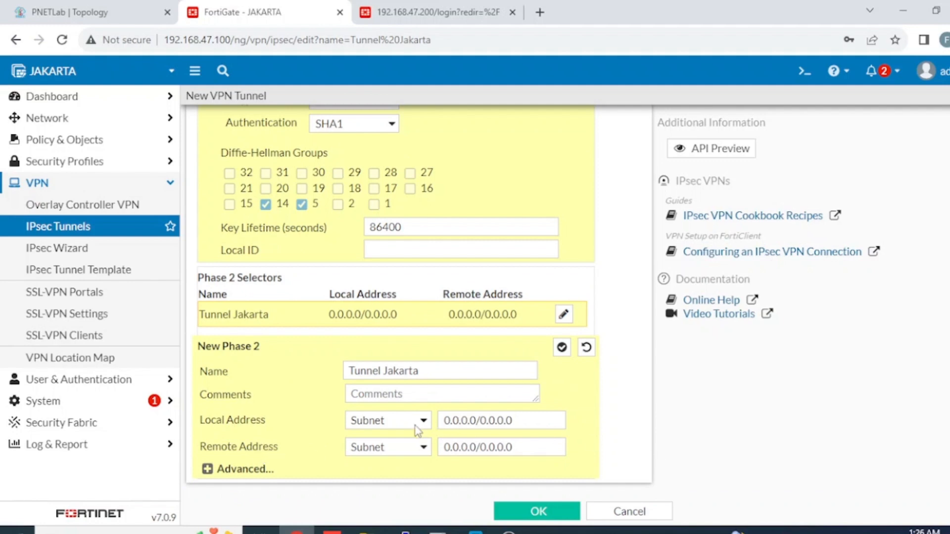
pyautogui.click(541, 421)
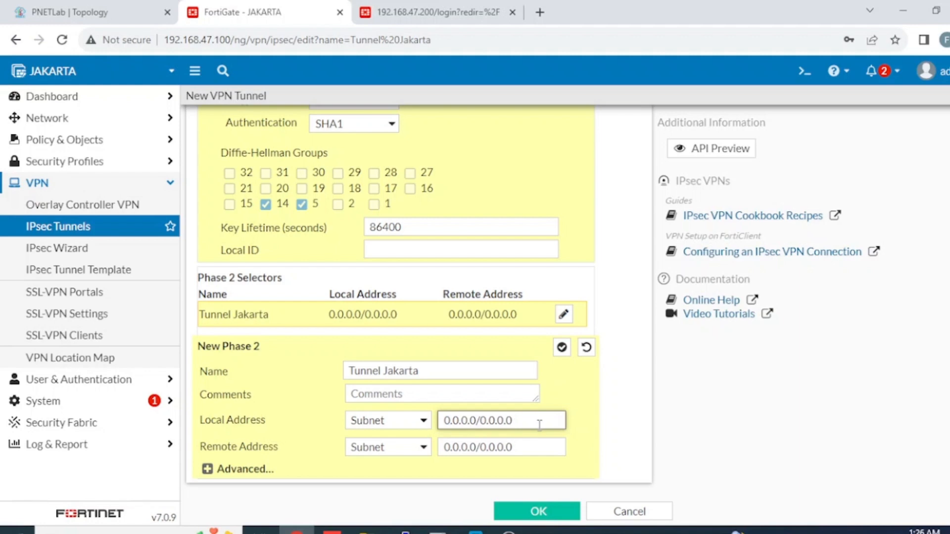
pyautogui.press('BackSpace')
pyautogui.press('BackSpace')
pyautogui.press('BackSpace')
pyautogui.press('BackSpace')
pyautogui.press('BackSpace')
pyautogui.press('BackSpace')
pyautogui.press('BackSpace')
pyautogui.press('BackSpace')
pyautogui.press('BackSpace')
pyautogui.press('BackSpace')
pyautogui.press('BackSpace')
pyautogui.press('BackSpace')
pyautogui.press('BackSpace')
pyautogui.press('BackSpace')
pyautogui.press('BackSpace')
pyautogui.write('10.')
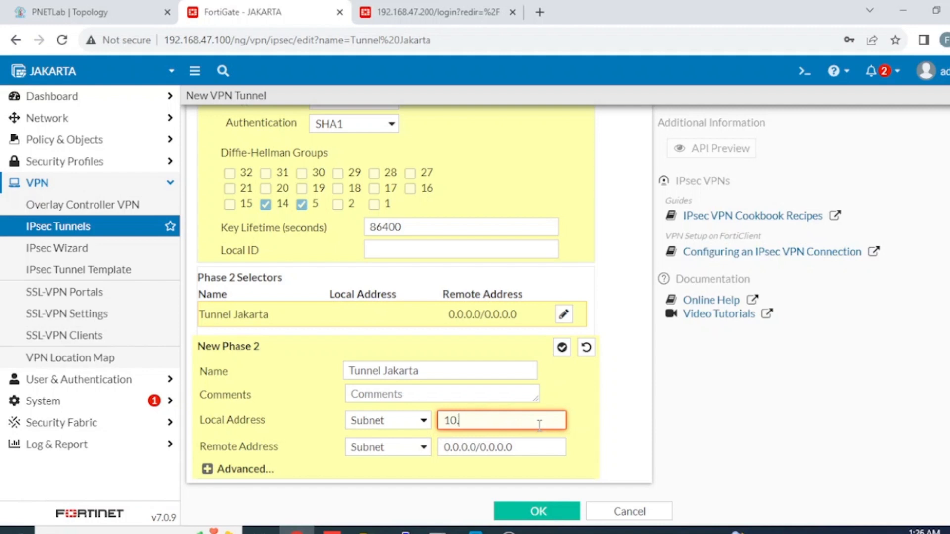
pyautogui.write('10.100.0')
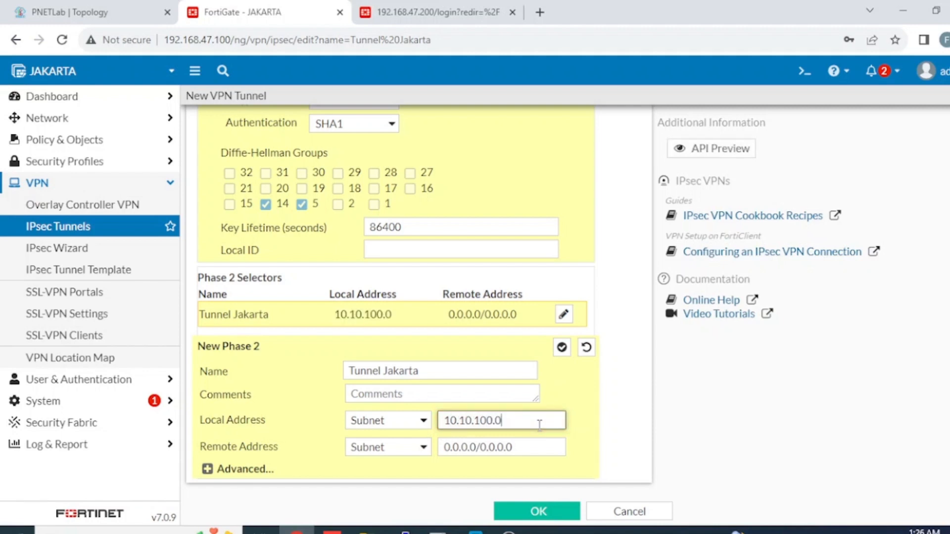
pyautogui.write('/24')
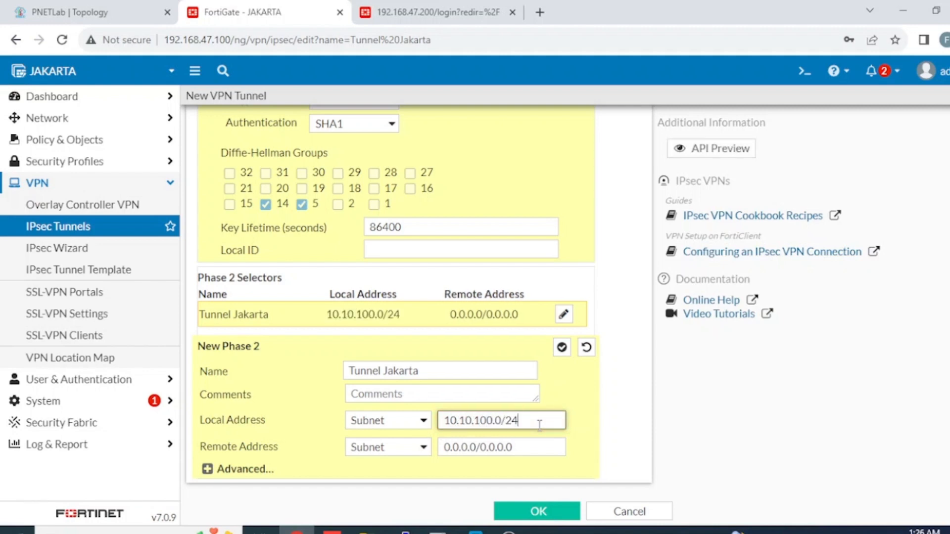
pyautogui.moveTo(538, 454); pyautogui.dragTo(396, 440)
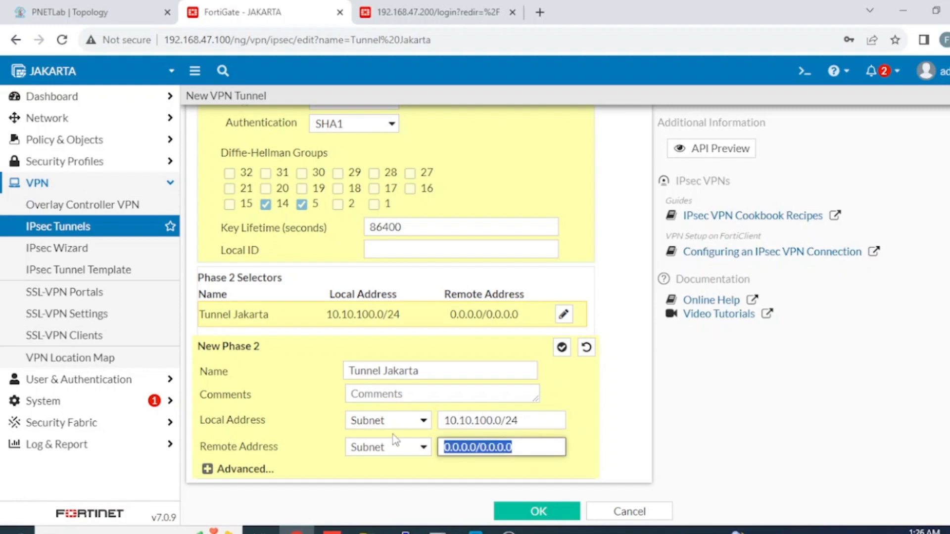
pyautogui.write('172.1')
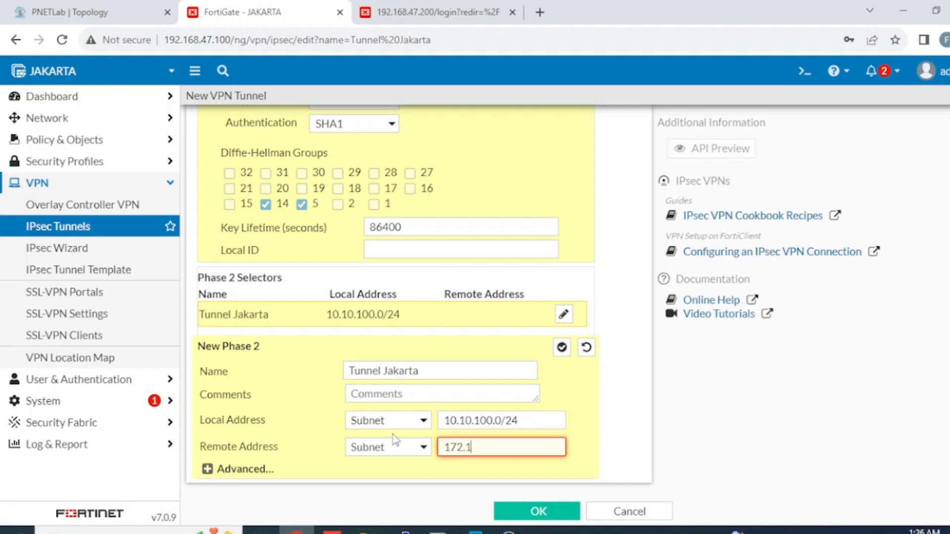
pyautogui.write('6.30.0/24')
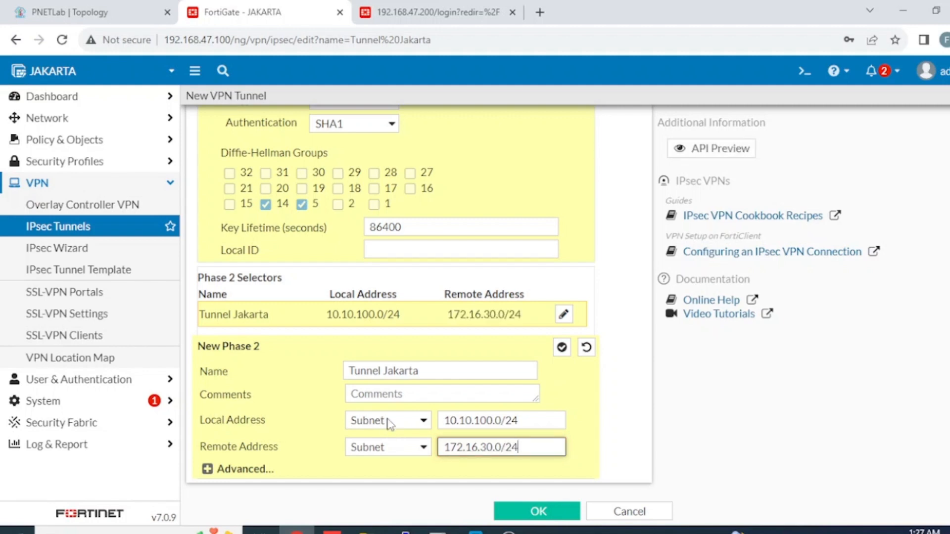
pyautogui.click(389, 422)
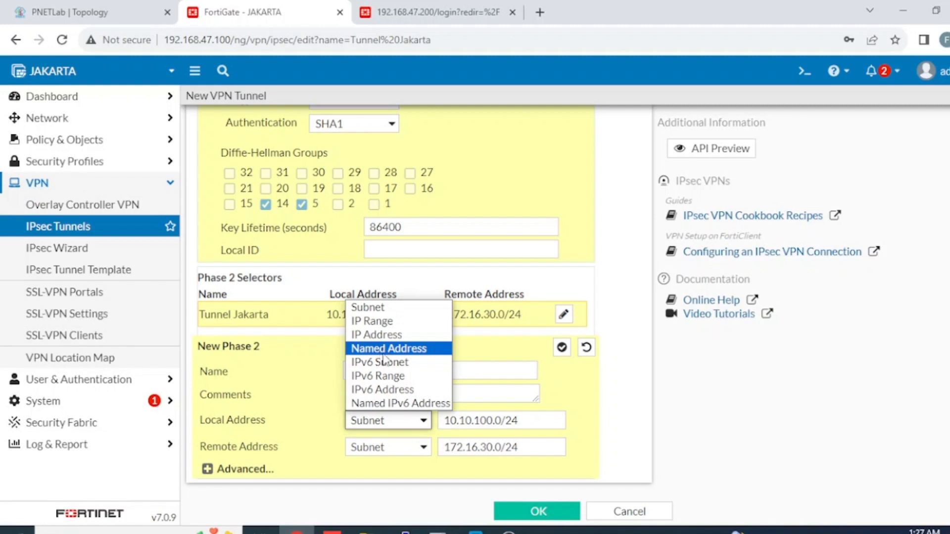
pyautogui.click(605, 421)
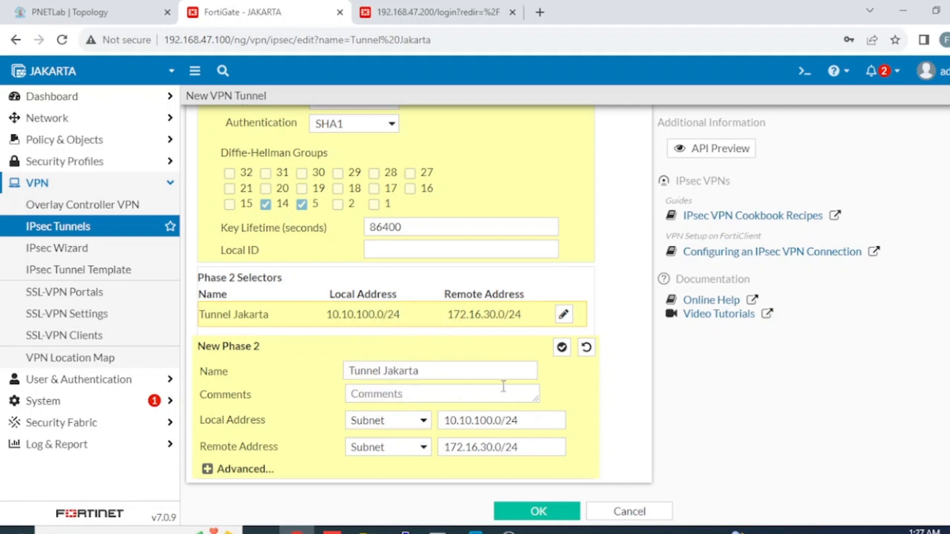
# Step: Expand the Phase 2 advanced options and enable Auto-negotiate
pyautogui.click(208, 470)
pyautogui.scroll(-6, 405, 344)
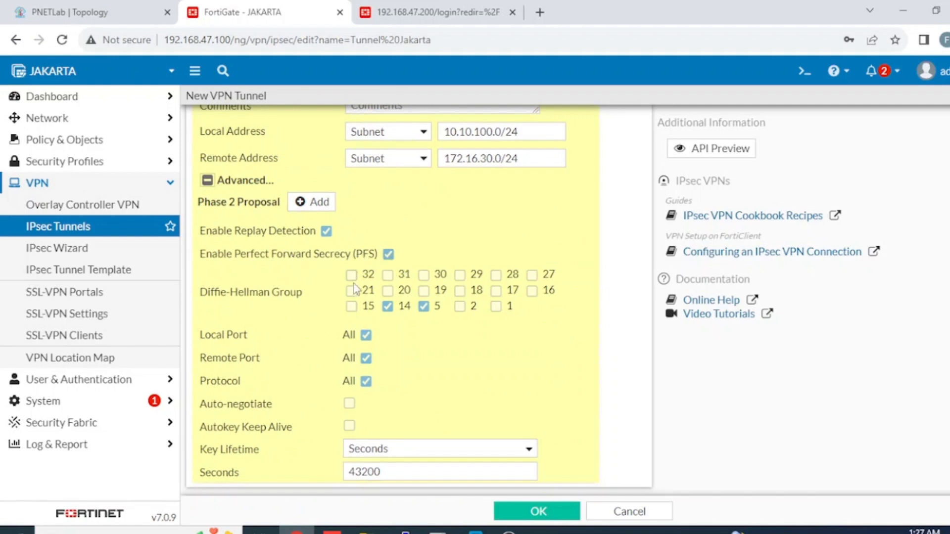
pyautogui.scroll(-1, 409, 318)
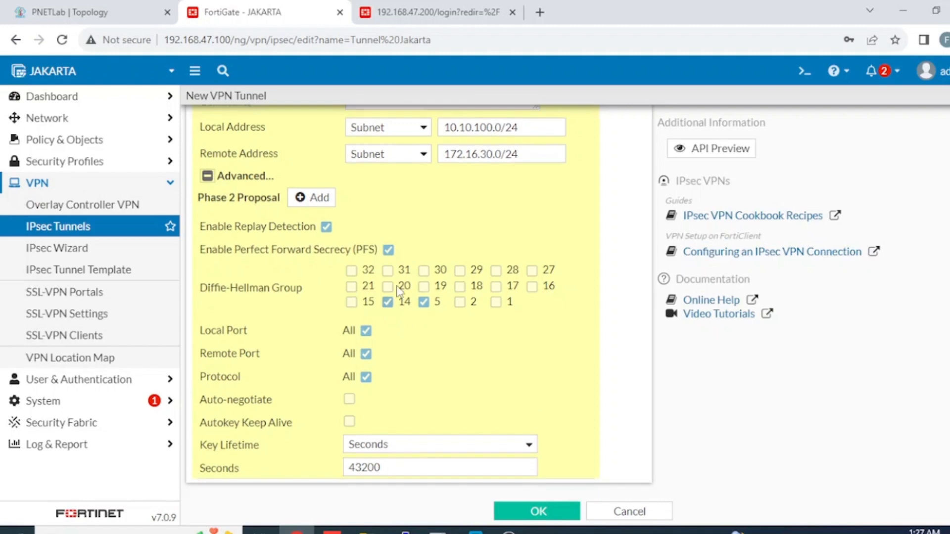
pyautogui.scroll(5, 427, 284)
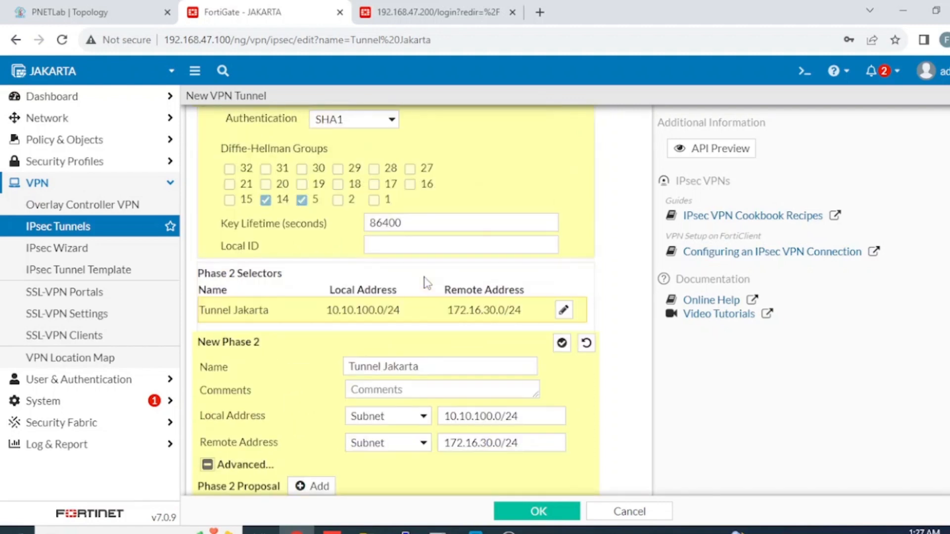
pyautogui.scroll(-5, 480, 326)
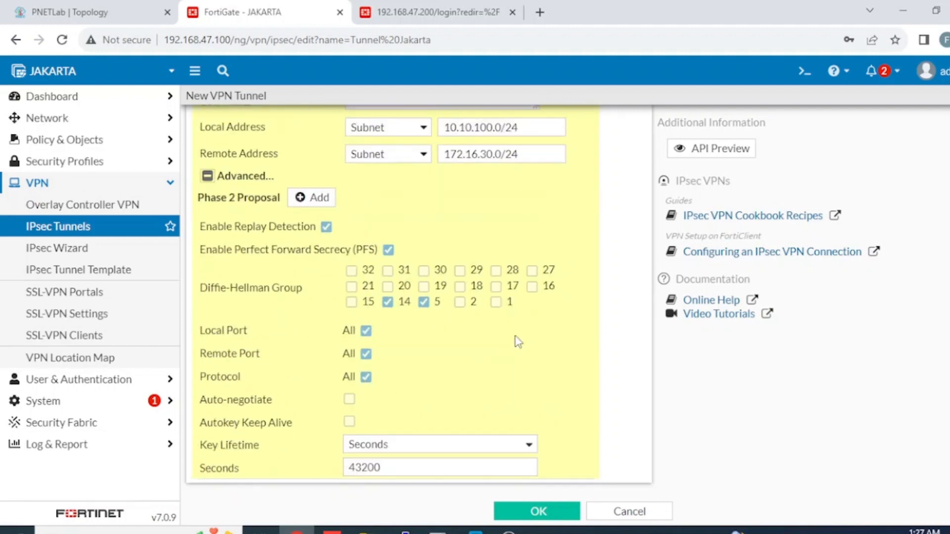
pyautogui.click(349, 399)
pyautogui.scroll(3, 356, 377)
# Step: Add a DES/SHA256 Phase 2 proposal and save Tunnel Jakarta
pyautogui.click(310, 346)
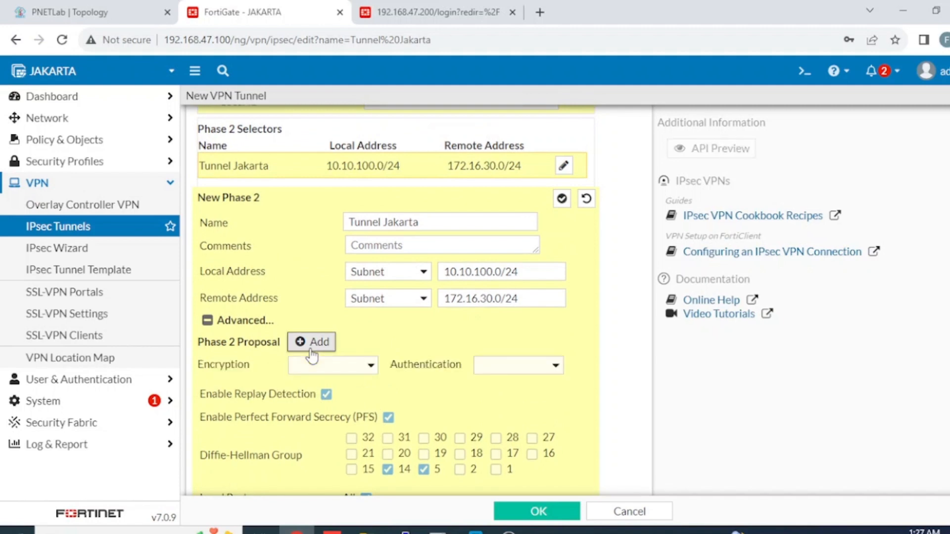
pyautogui.click(366, 368)
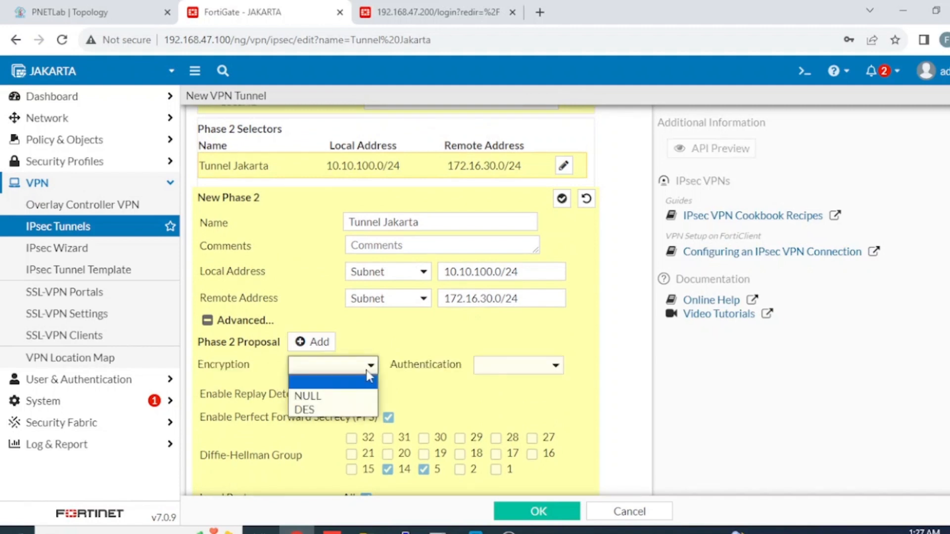
pyautogui.click(335, 411)
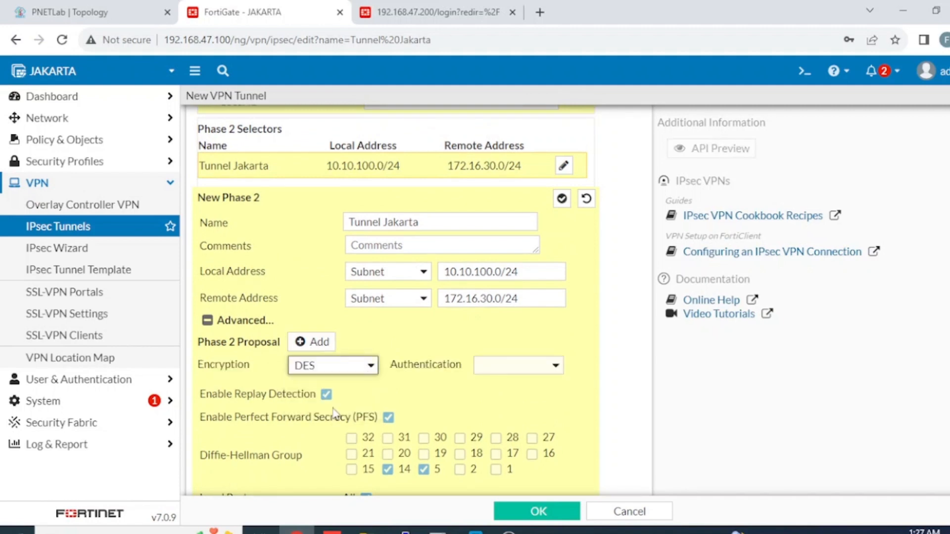
pyautogui.click(511, 371)
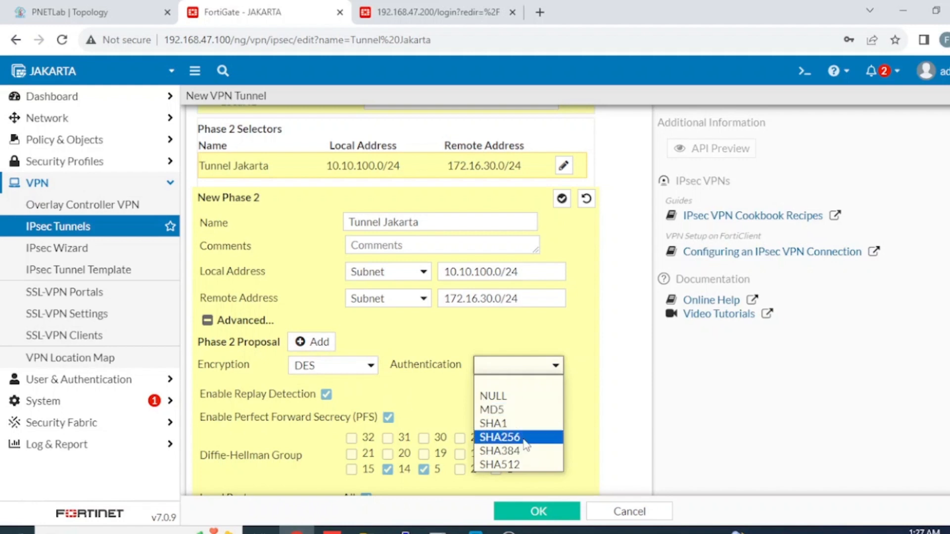
pyautogui.click(545, 437)
pyautogui.scroll(-3, 399, 365)
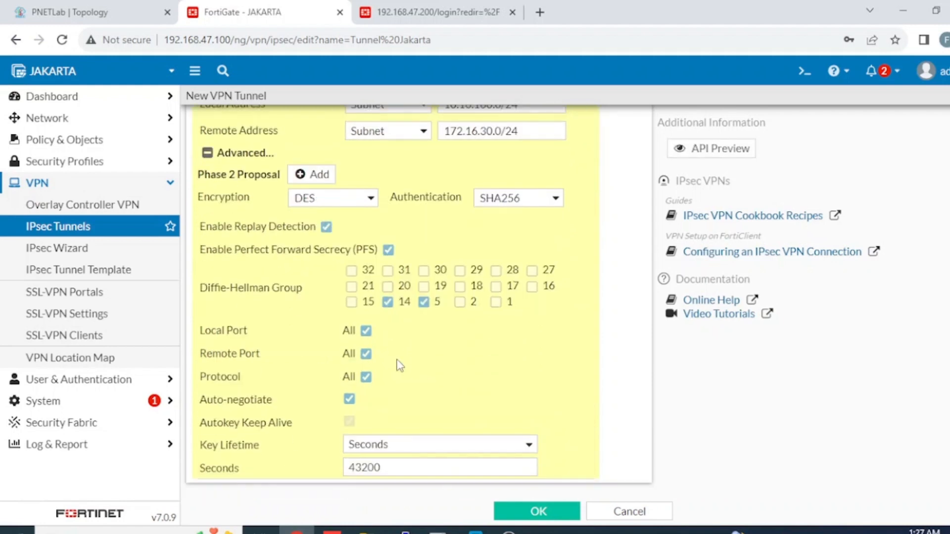
pyautogui.scroll(10, 467, 376)
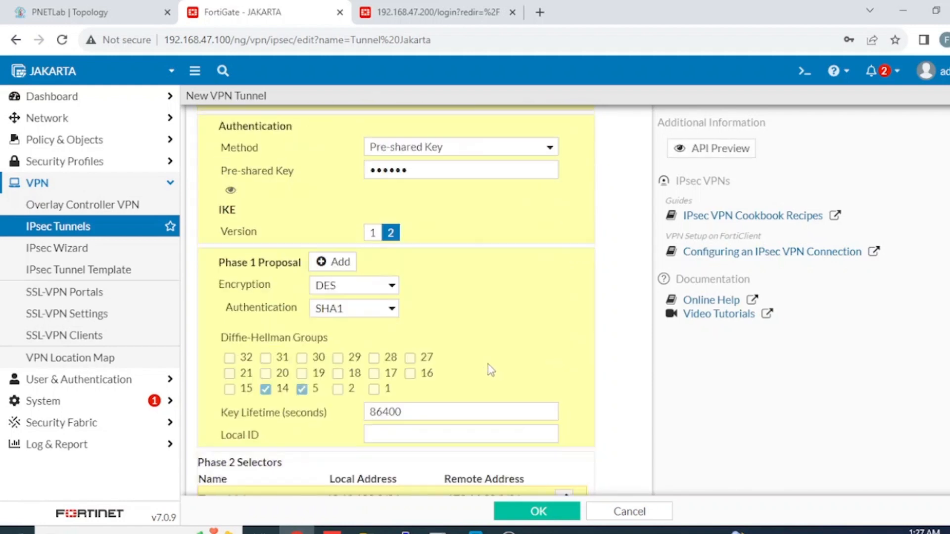
pyautogui.click(562, 513)
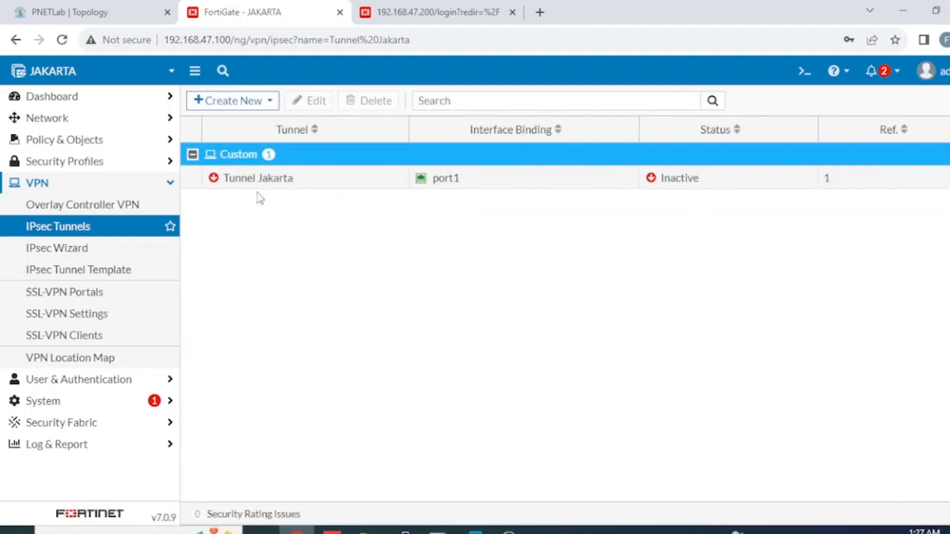
pyautogui.click(117, 125)
# Step: Start a new static route with destination 172.16.30.0/24
pyautogui.click(75, 232)
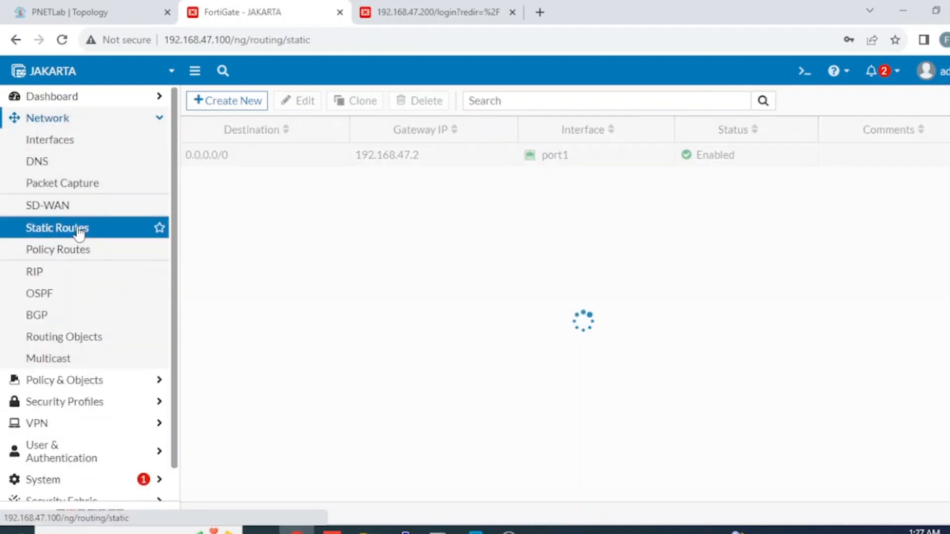
pyautogui.click(242, 101)
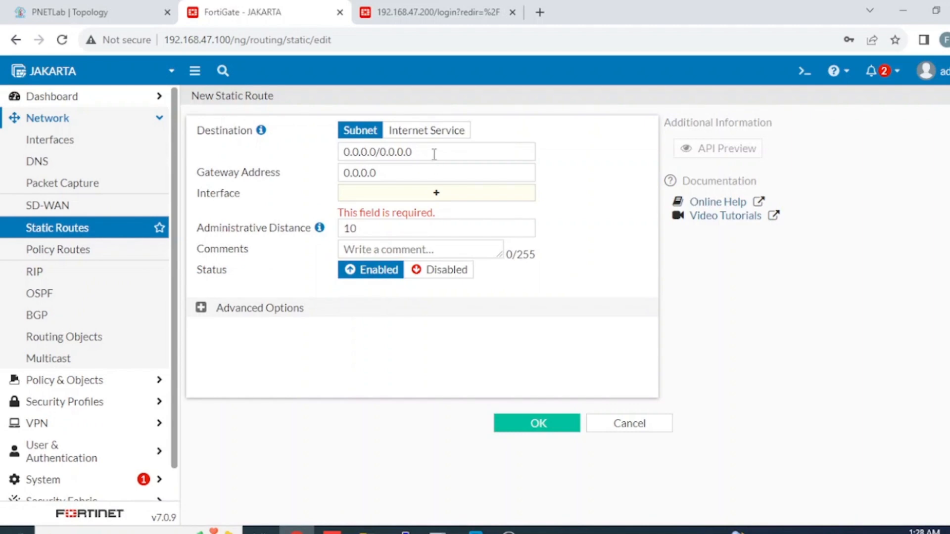
pyautogui.tripleClick(403, 151)
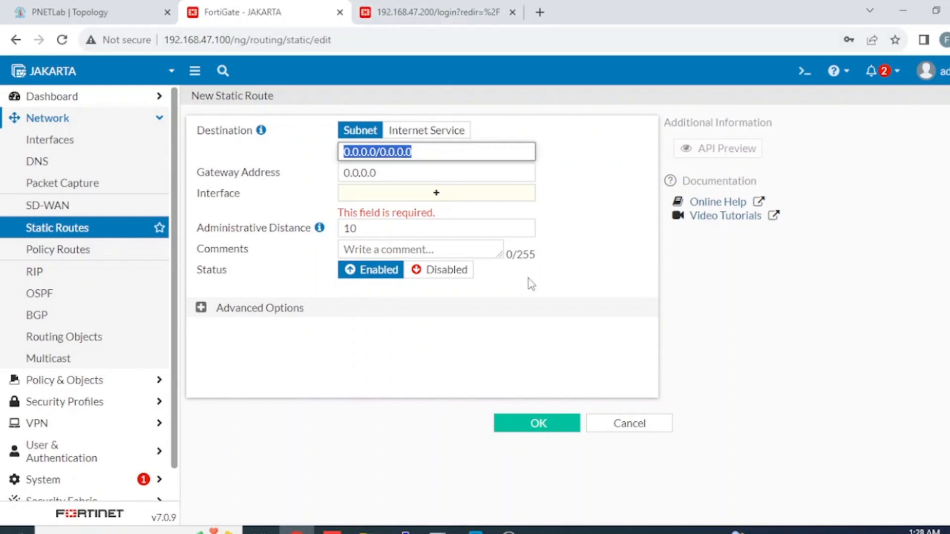
pyautogui.click(284, 418)
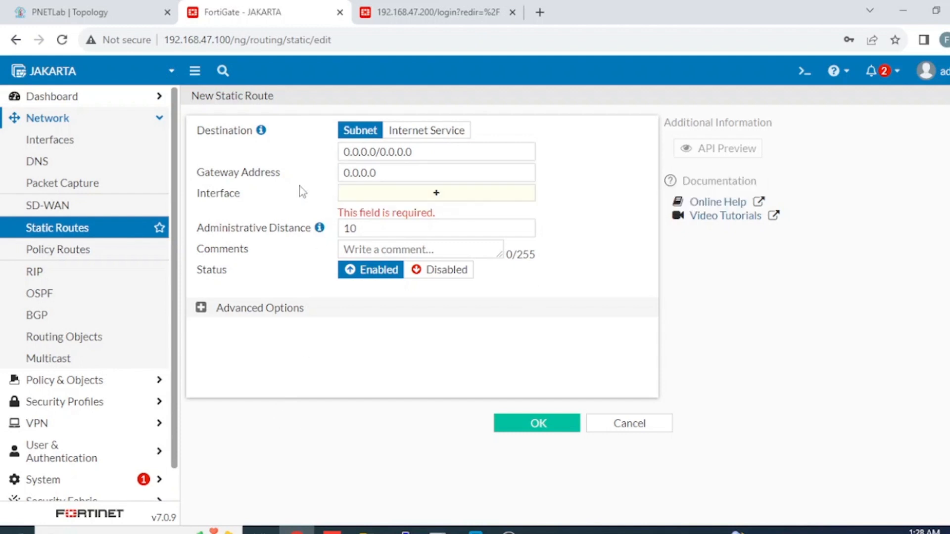
pyautogui.doubleClick(431, 151)
pyautogui.hotkey('ctrl', 'a')
pyautogui.write('1')
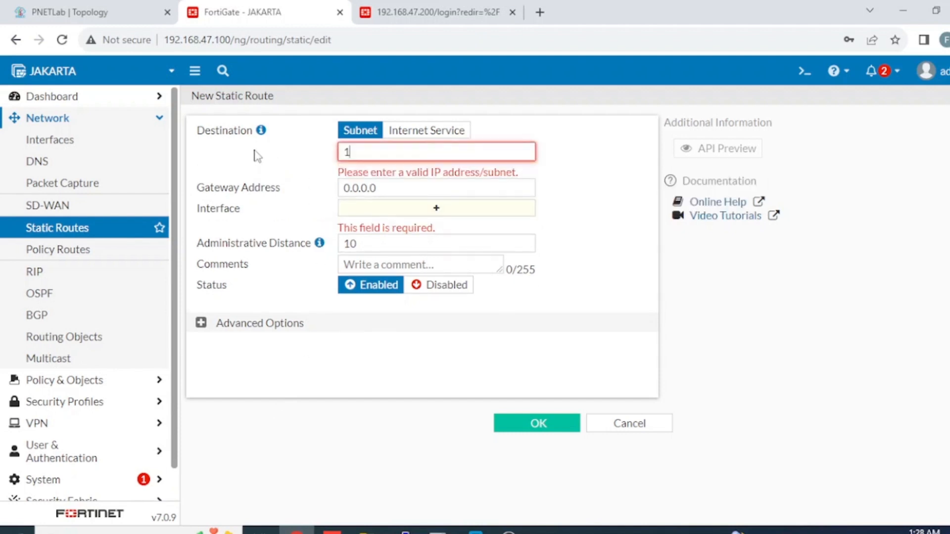
pyautogui.write('72.16.30.0/24')
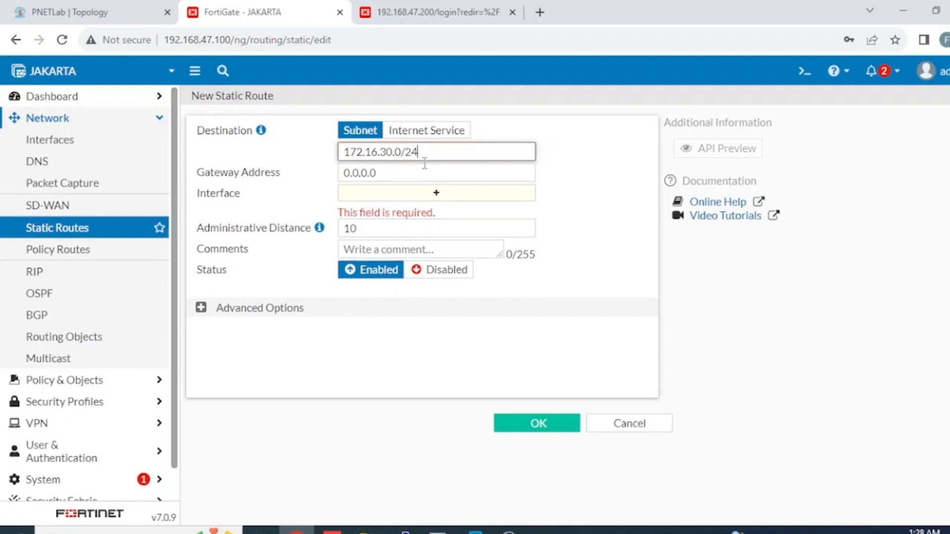
# Step: Send the route through the Tunnel Jakarta interface and save it
pyautogui.click(438, 195)
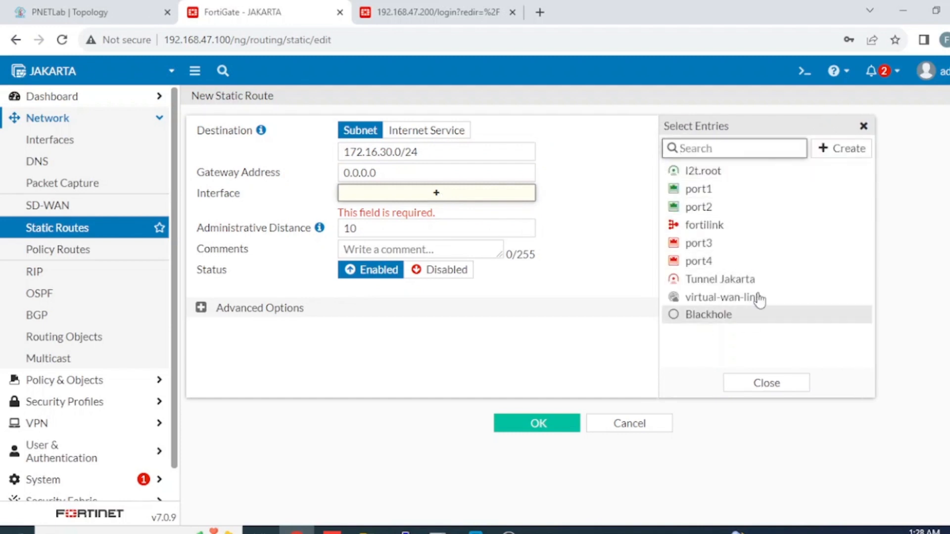
pyautogui.moveTo(737, 291)
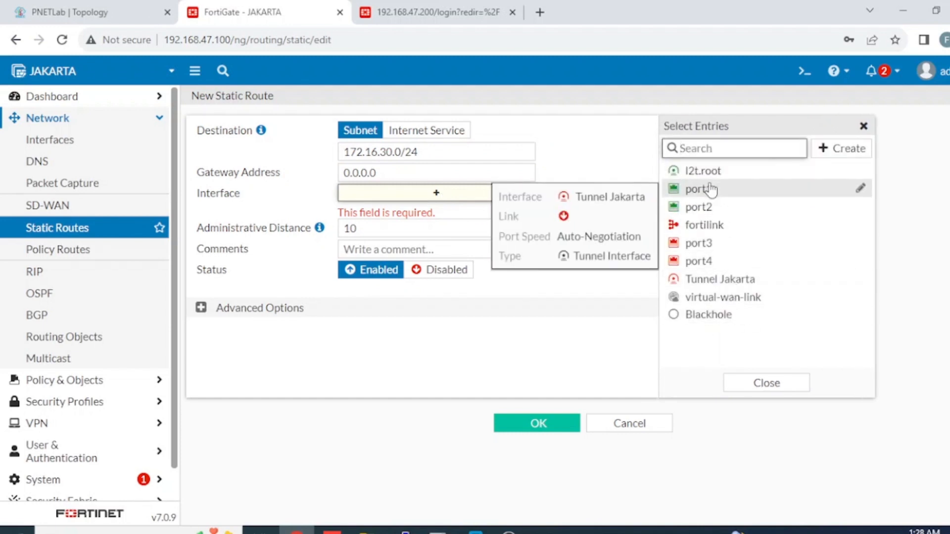
pyautogui.moveTo(712, 189)
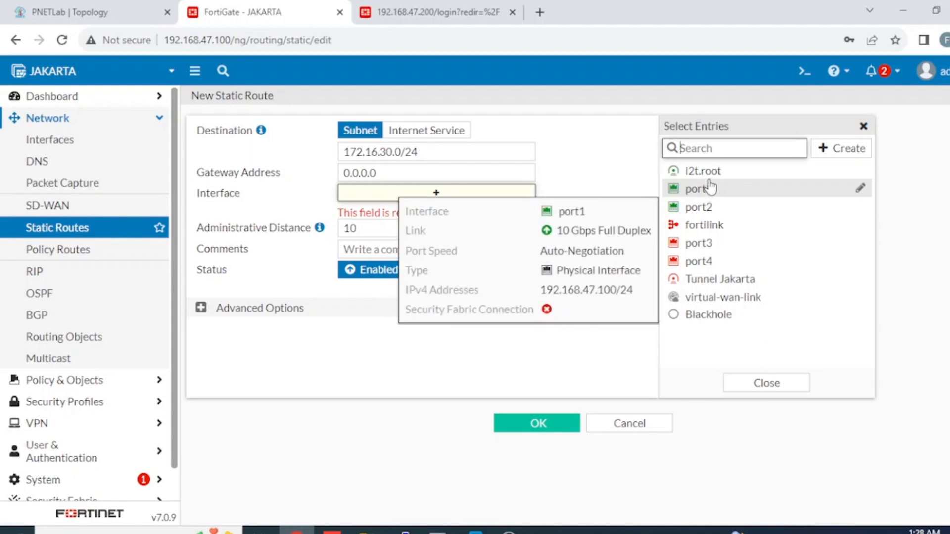
pyautogui.click(730, 280)
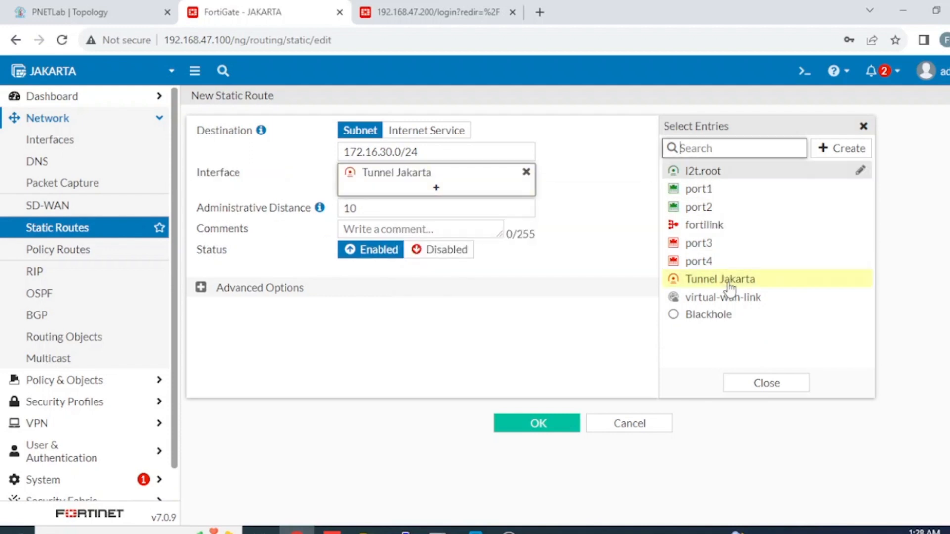
pyautogui.click(601, 283)
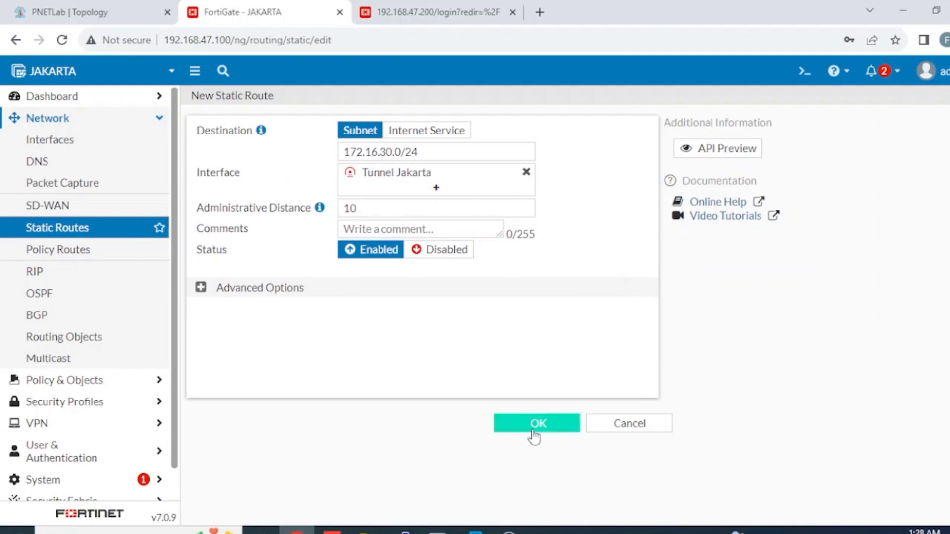
pyautogui.click(563, 429)
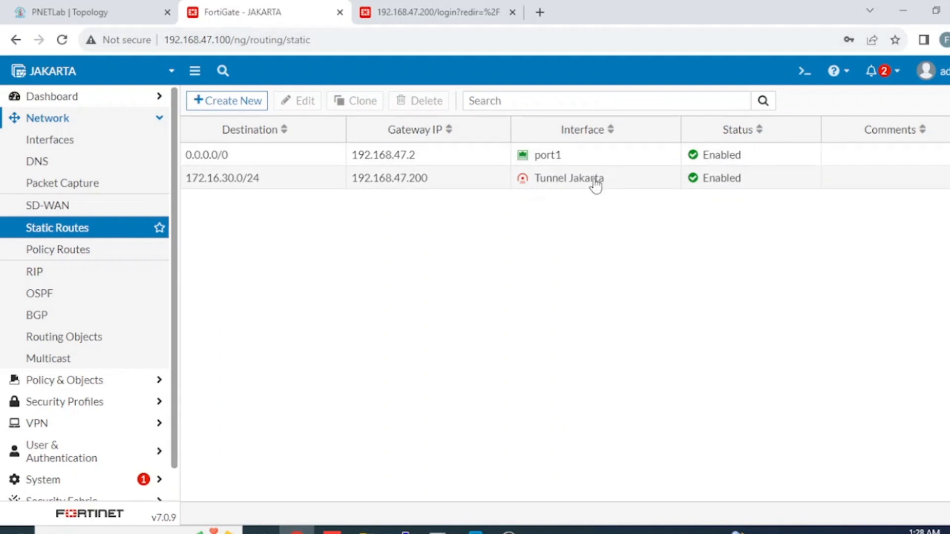
pyautogui.moveTo(576, 189)
# Step: Start a new firewall policy named 'To Surabaya'
pyautogui.click(91, 382)
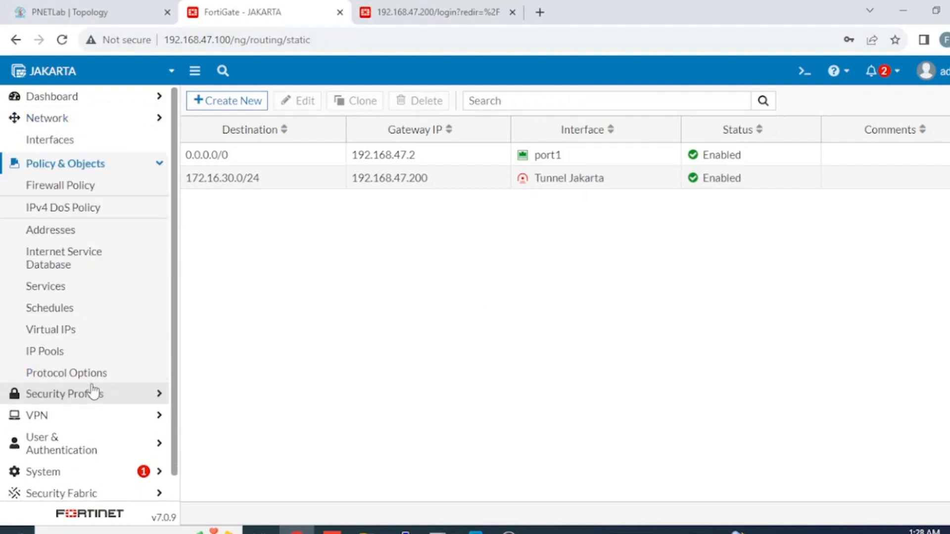
pyautogui.click(105, 165)
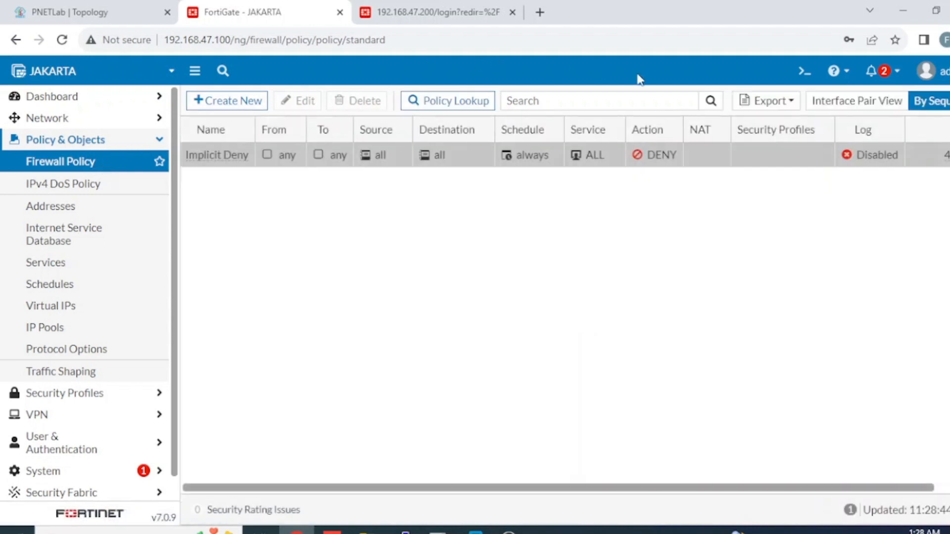
pyautogui.click(238, 104)
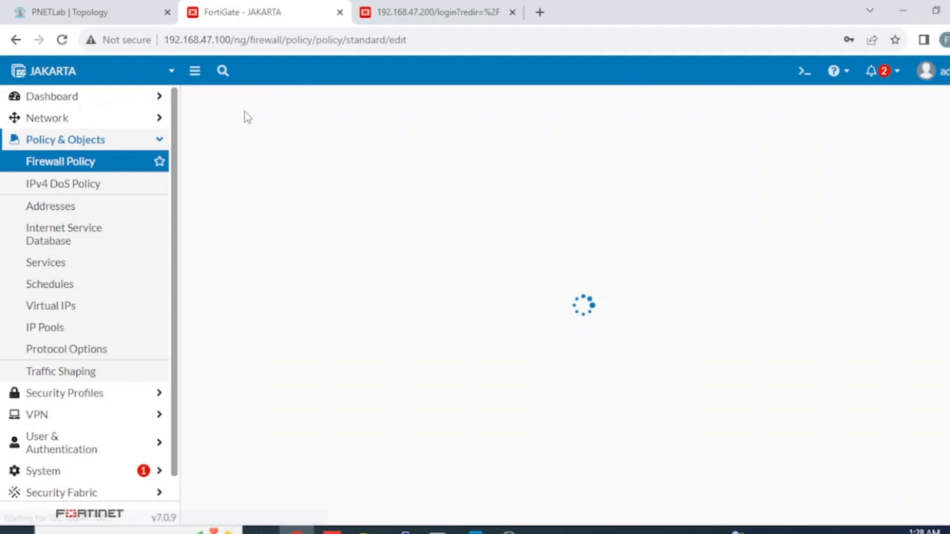
pyautogui.click(338, 144)
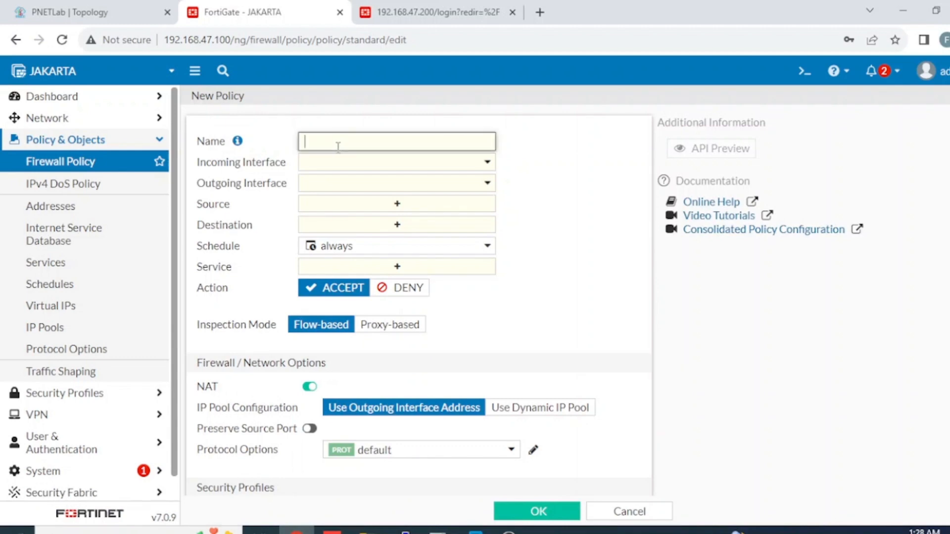
pyautogui.write('Ro')
pyautogui.press('BackSpace')
pyautogui.press('BackSpace')
pyautogui.write('to')
pyautogui.press('BackSpace')
pyautogui.write('To Surabaya')
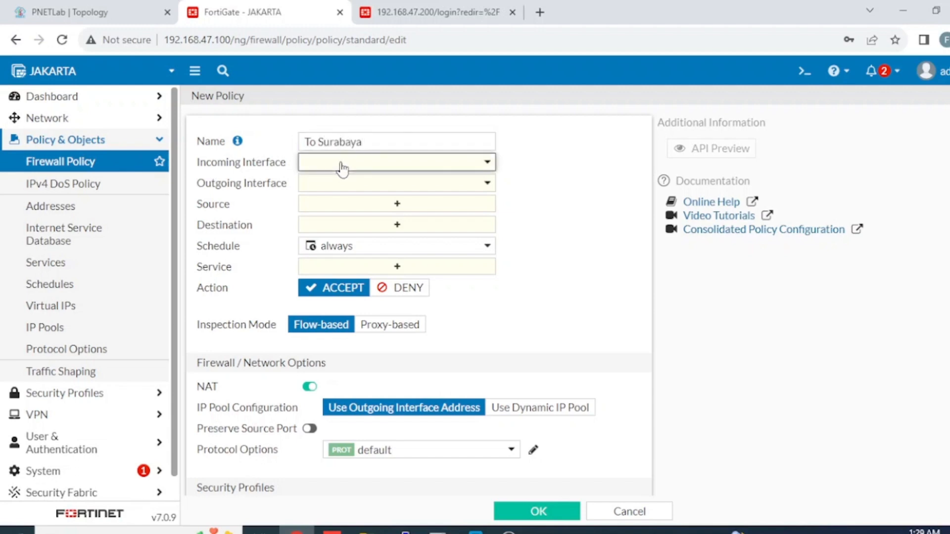
# Step: Set the policy's incoming interface to port2 and outgoing interface to Tunnel Jakarta
pyautogui.click(340, 163)
pyautogui.click(371, 243)
pyautogui.click(368, 189)
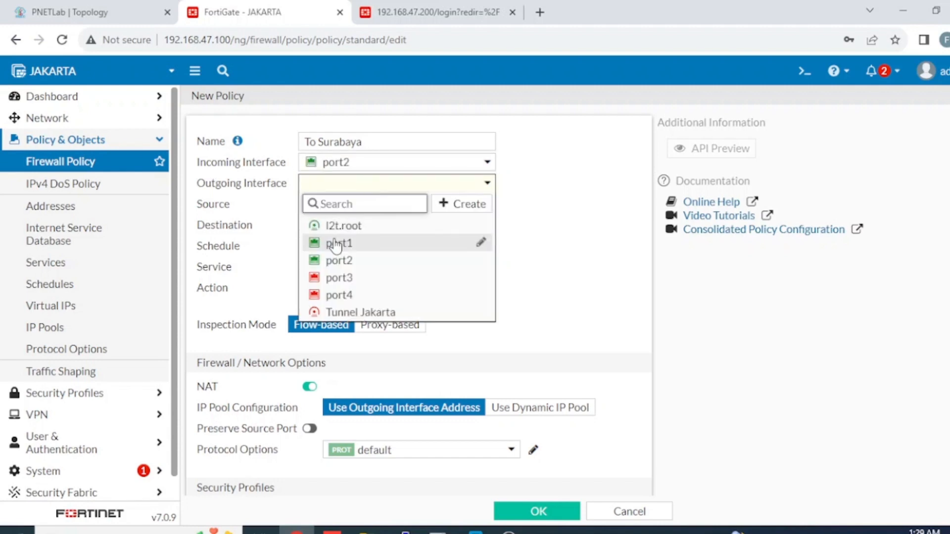
pyautogui.moveTo(354, 317)
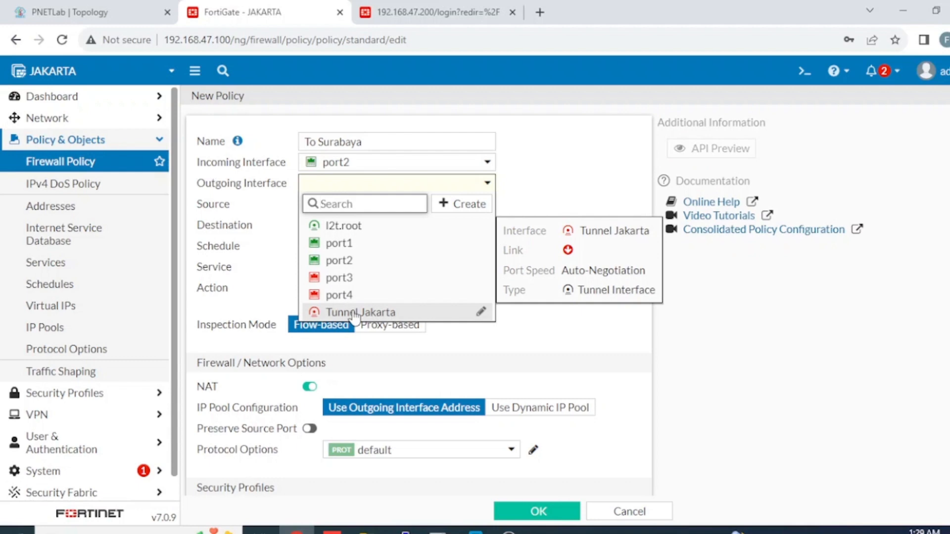
pyautogui.moveTo(356, 251)
pyautogui.click(401, 313)
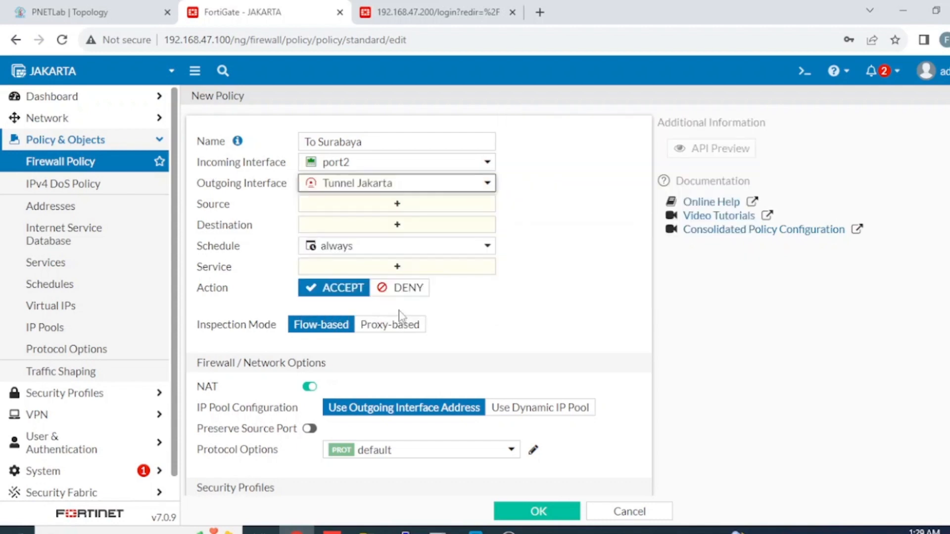
# Step: From the Source picker, begin creating a new address object
pyautogui.click(429, 207)
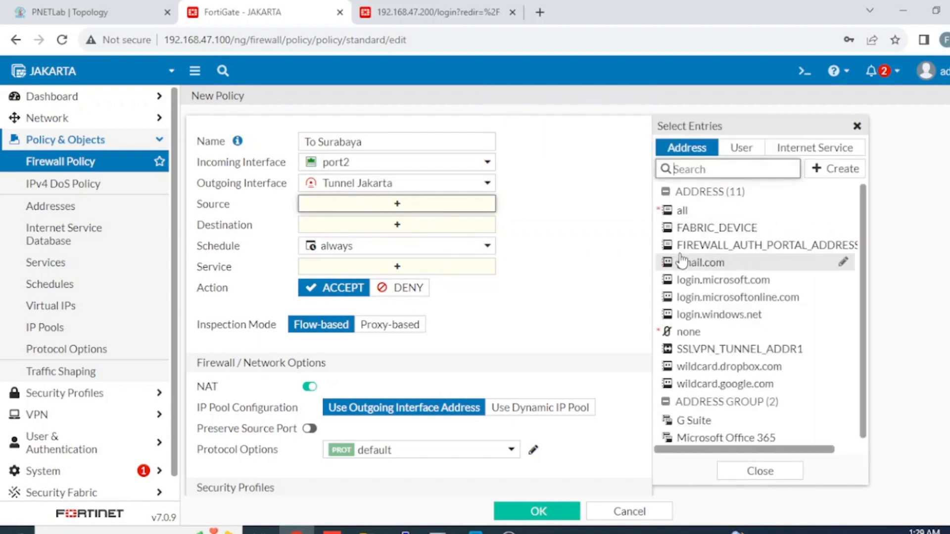
pyautogui.moveTo(704, 252)
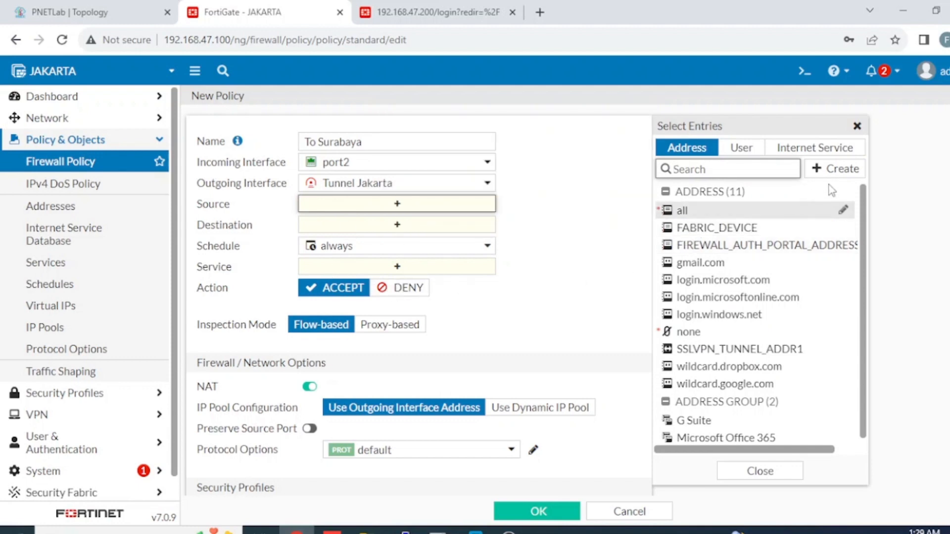
pyautogui.click(836, 170)
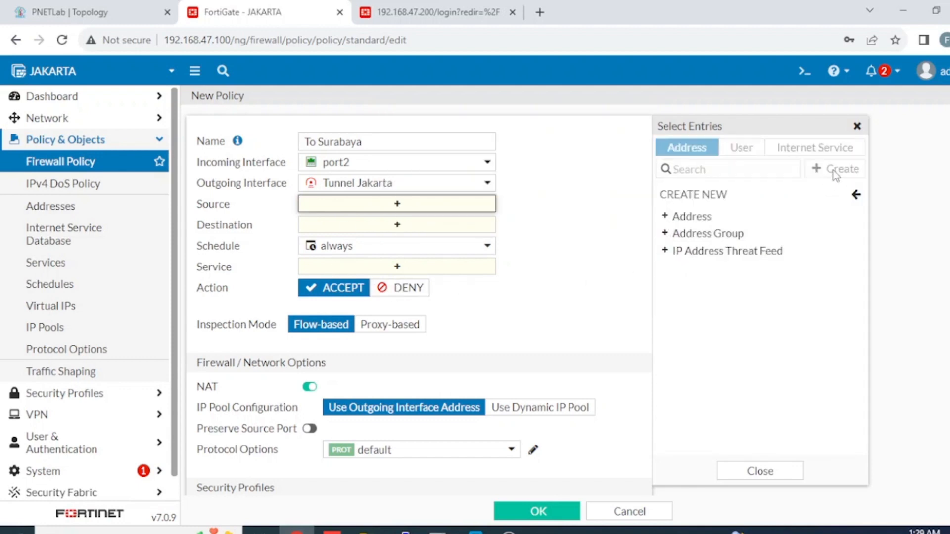
# Step: Create a new subnet address object for 10.10.100.0/24
pyautogui.click(693, 217)
pyautogui.click(547, 134)
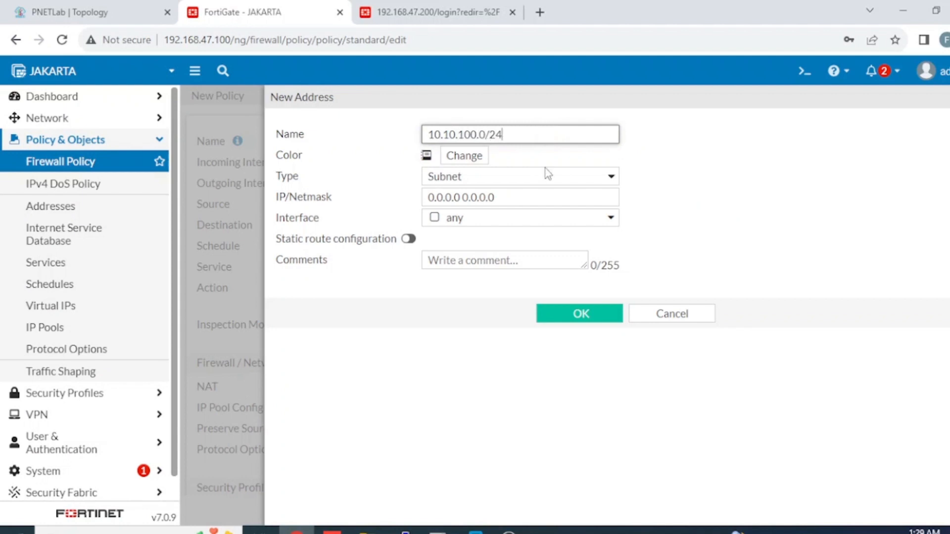
pyautogui.moveTo(531, 197); pyautogui.dragTo(248, 138)
pyautogui.write('10.10.100.0/24')
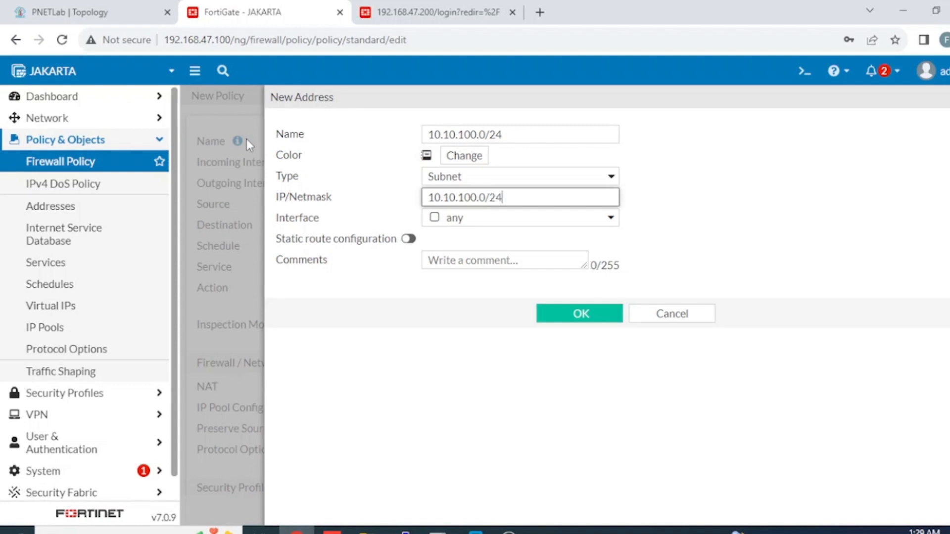
pyautogui.click(601, 314)
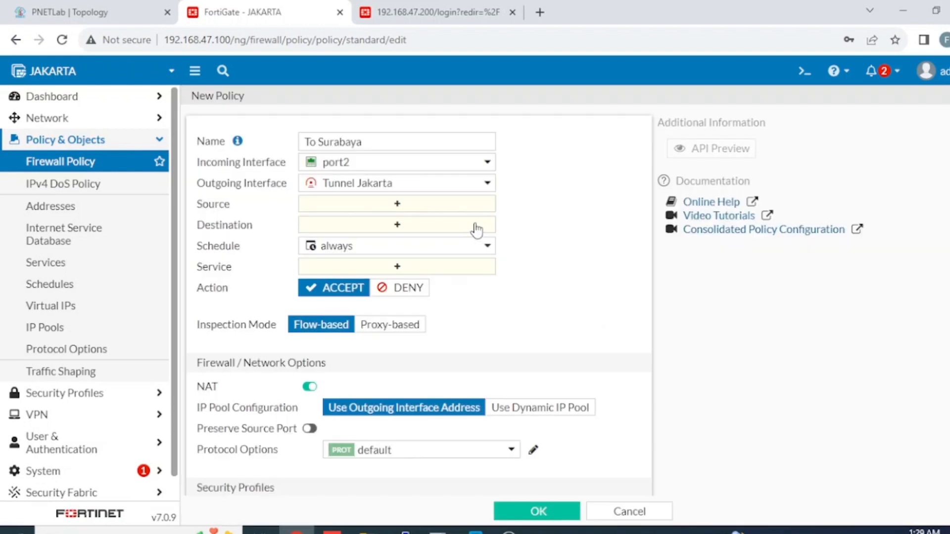
# Step: Set 10.10.100.0/24 as the policy source and begin a new destination object
pyautogui.click(474, 212)
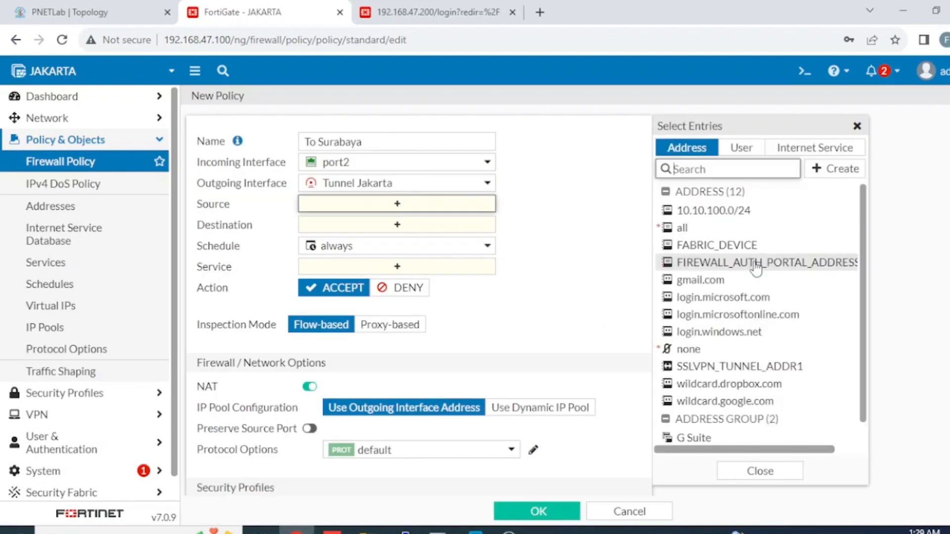
pyautogui.moveTo(755, 262)
pyautogui.click(727, 211)
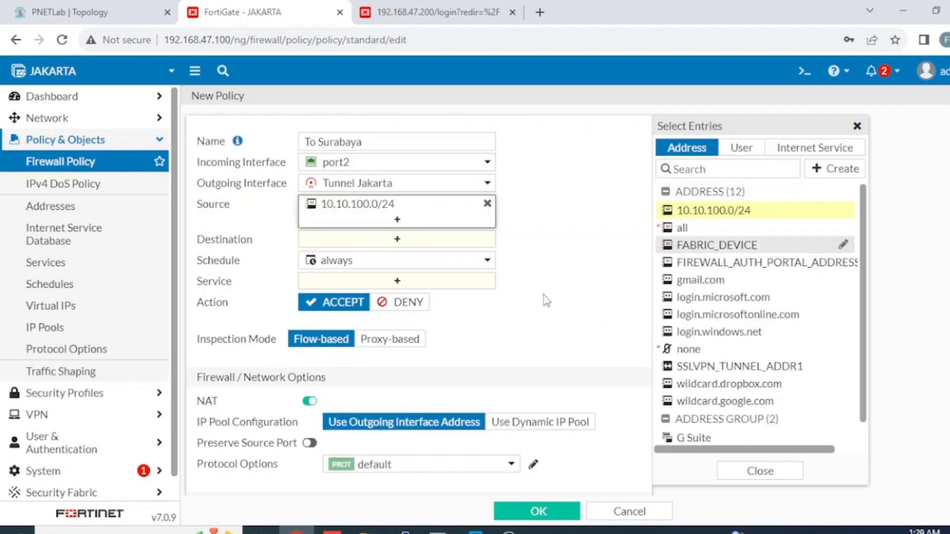
pyautogui.click(477, 242)
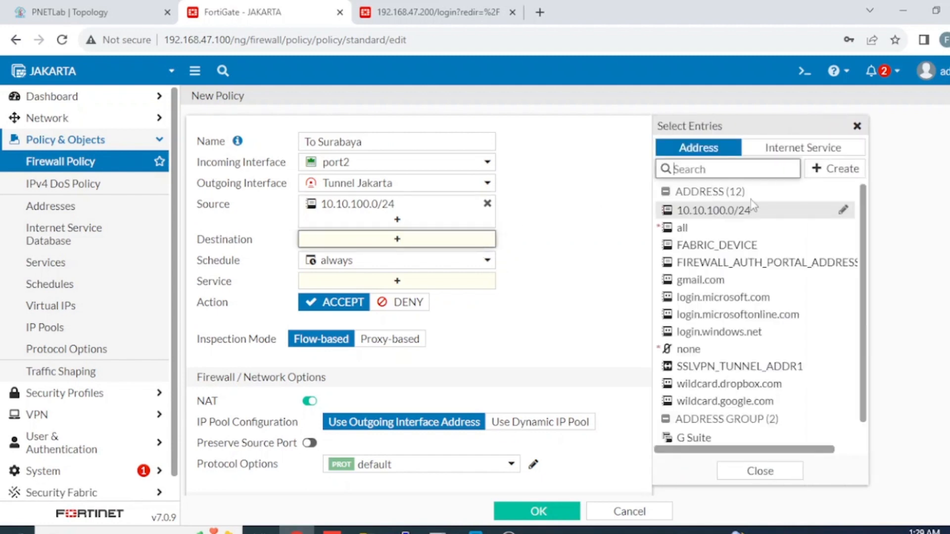
pyautogui.click(847, 169)
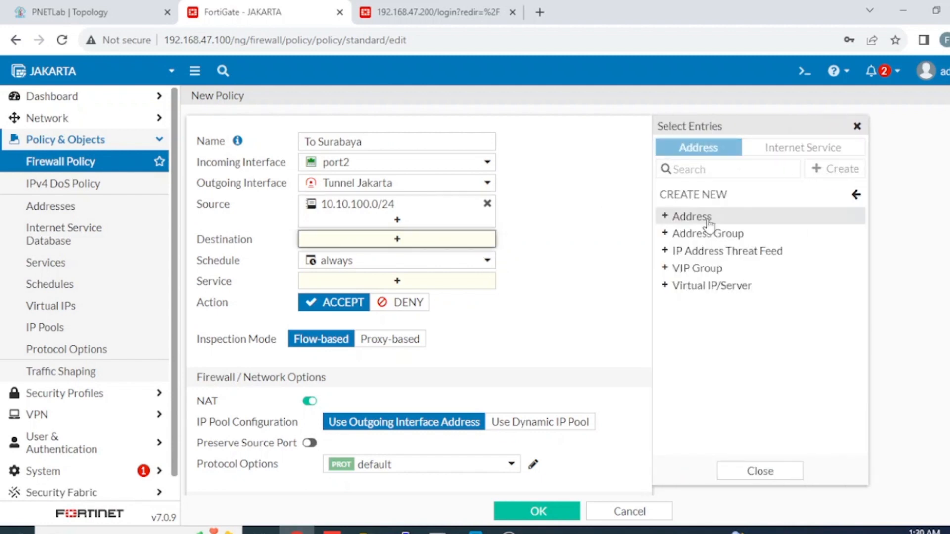
# Step: Create the Surabaya address object with subnet 172.16.30.0/24 and return to the policy
pyautogui.click(665, 214)
pyautogui.click(521, 142)
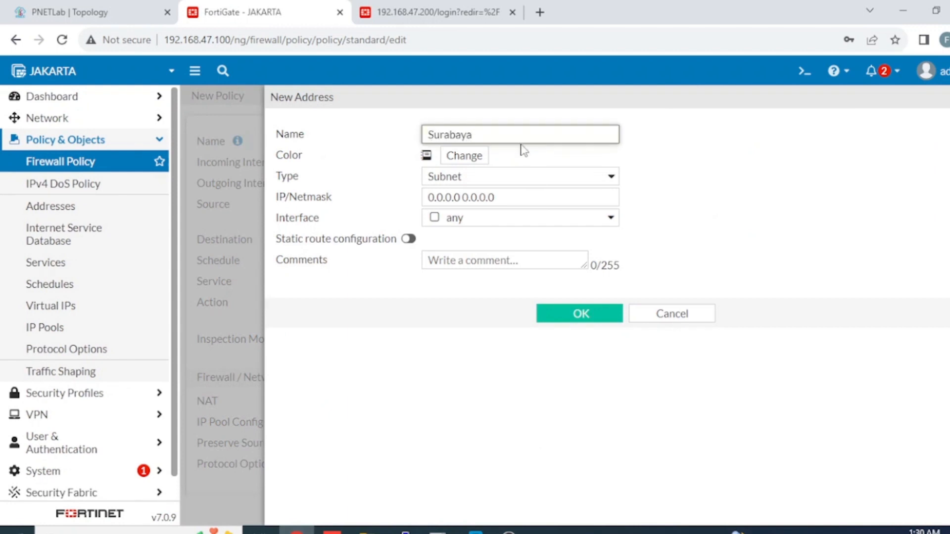
pyautogui.click(509, 193)
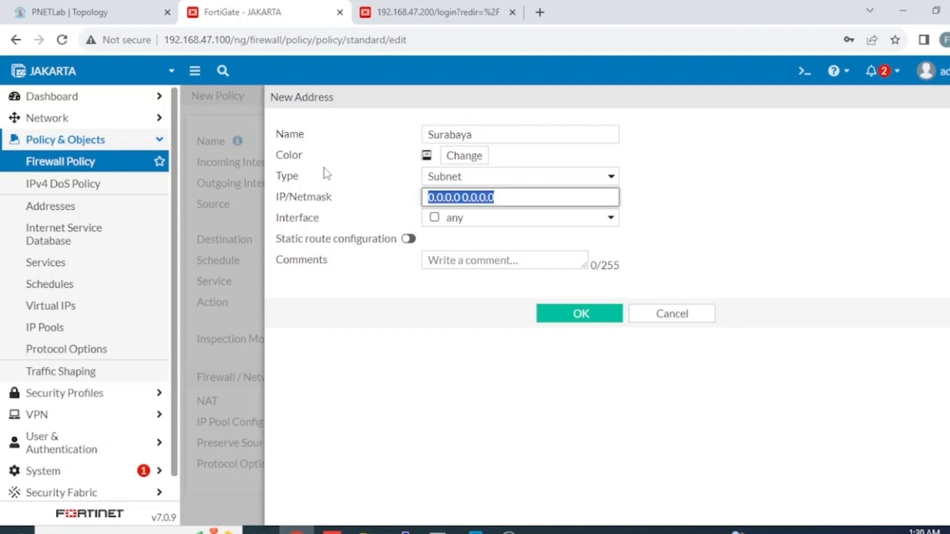
pyautogui.write('172.16.30.0/24')
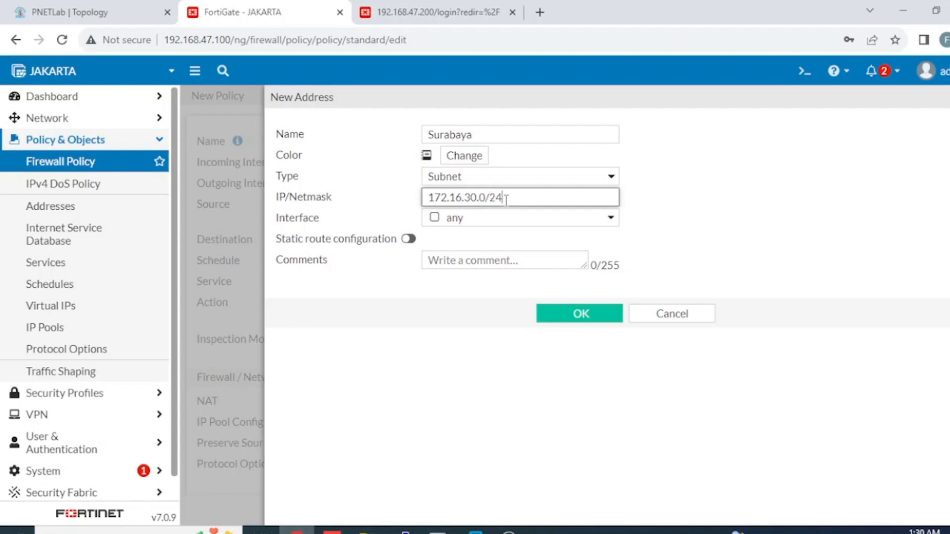
pyautogui.click(561, 314)
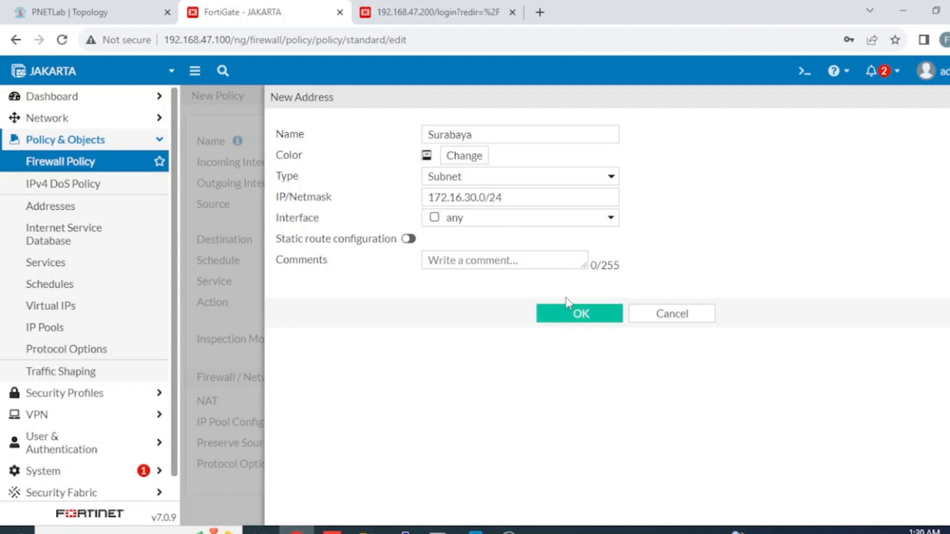
pyautogui.click(558, 319)
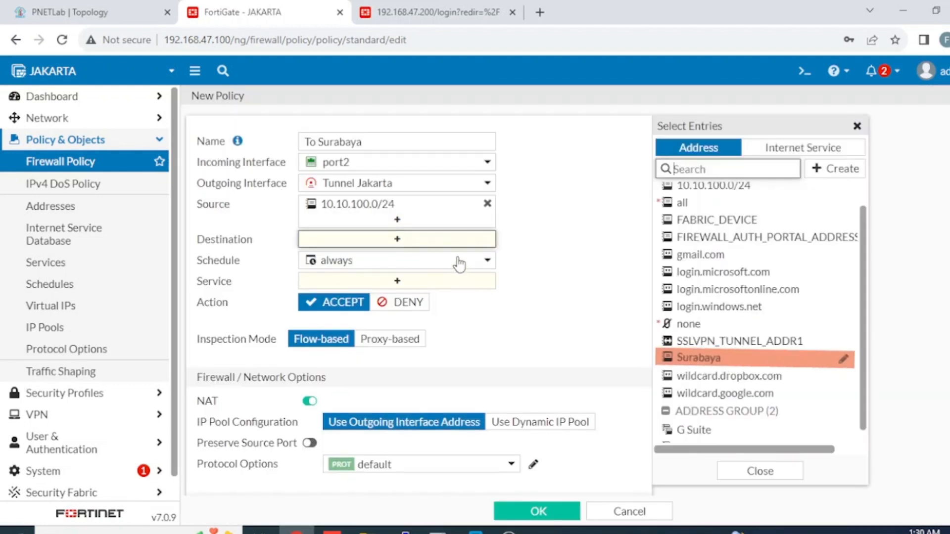
# Step: Give To Surabaya destination Surabaya, service ALL, NAT disabled and all-session logging, then save it
pyautogui.click(689, 360)
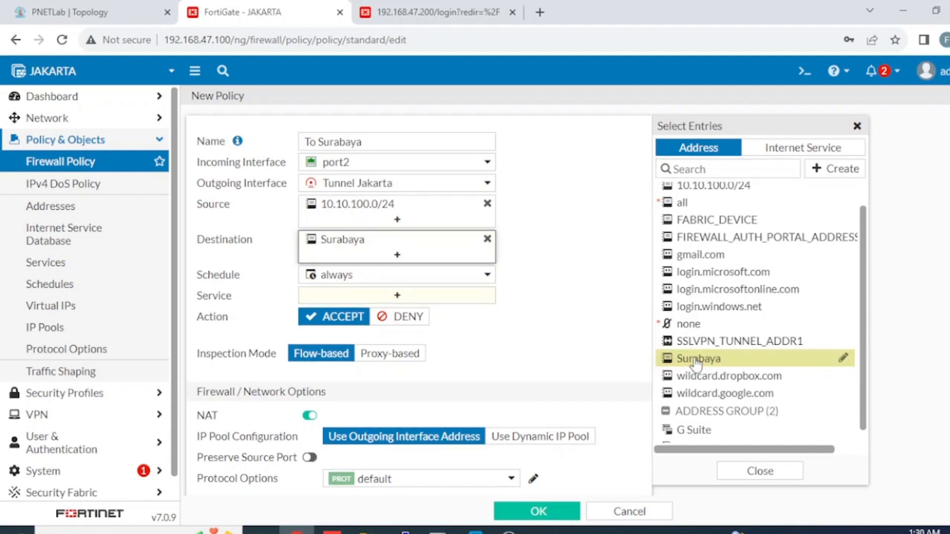
pyautogui.click(442, 297)
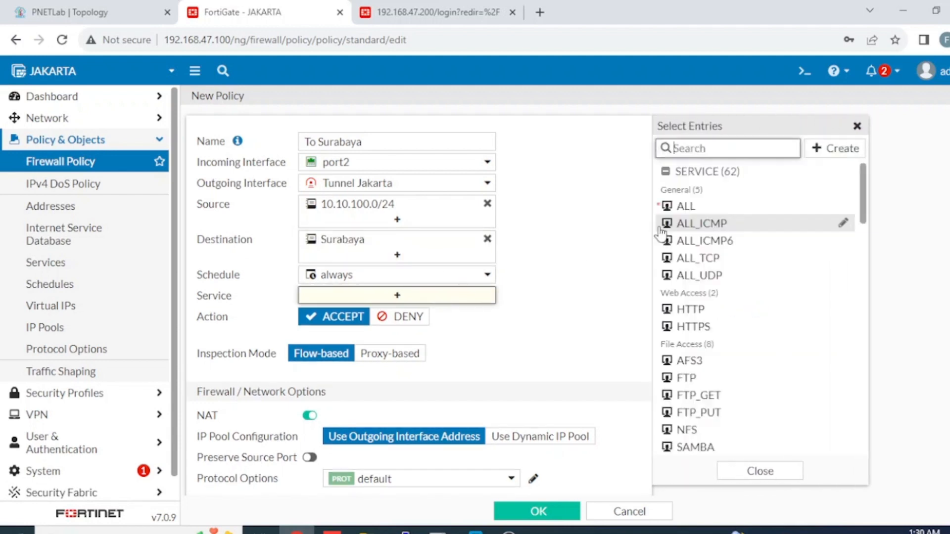
pyautogui.click(671, 208)
pyautogui.scroll(-3, 415, 297)
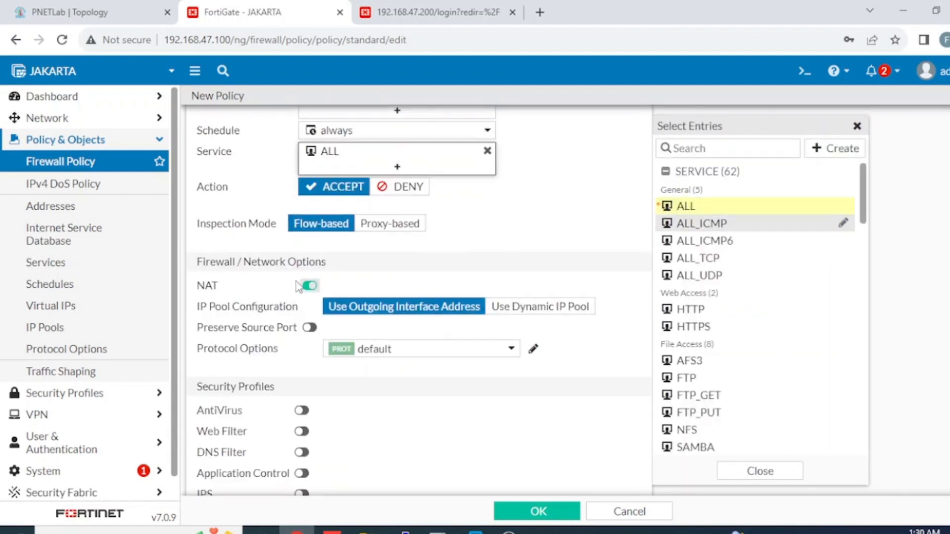
pyautogui.click(315, 287)
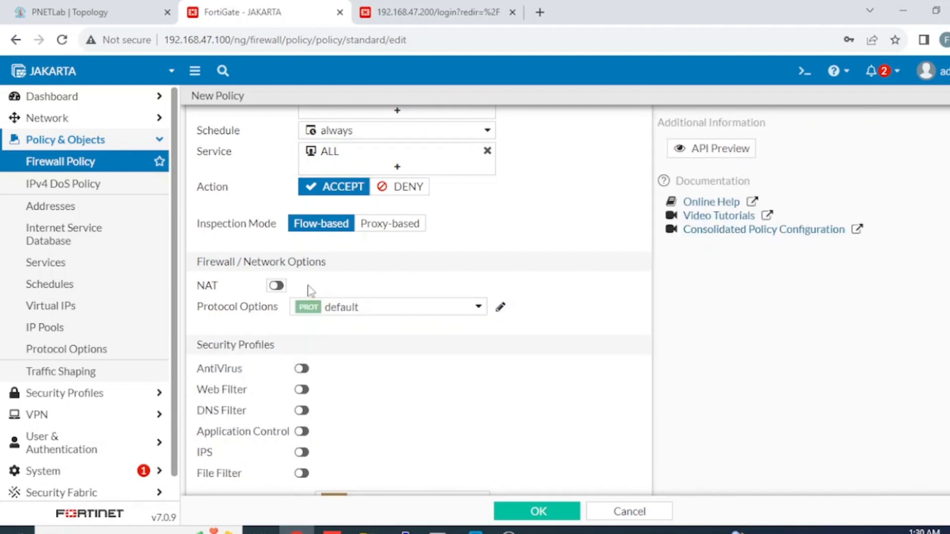
pyautogui.scroll(-5, 409, 305)
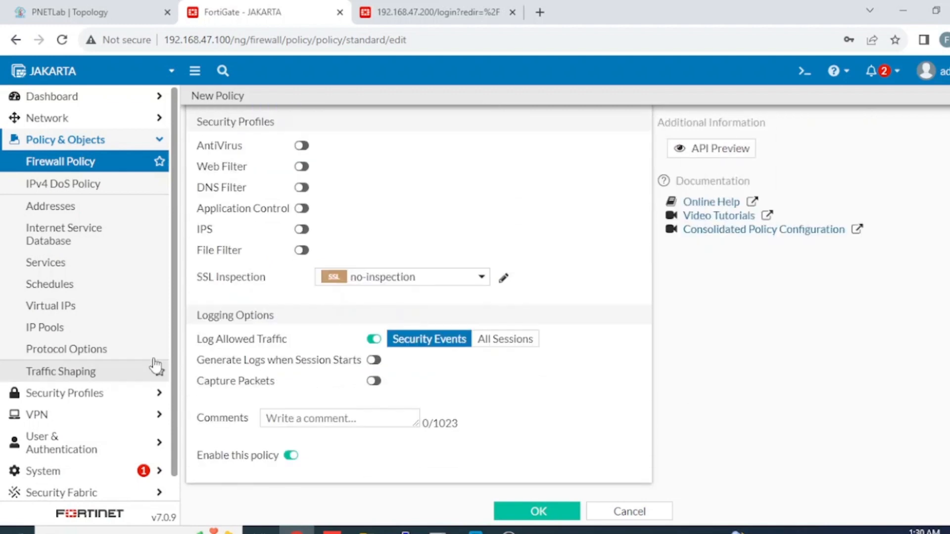
pyautogui.click(505, 339)
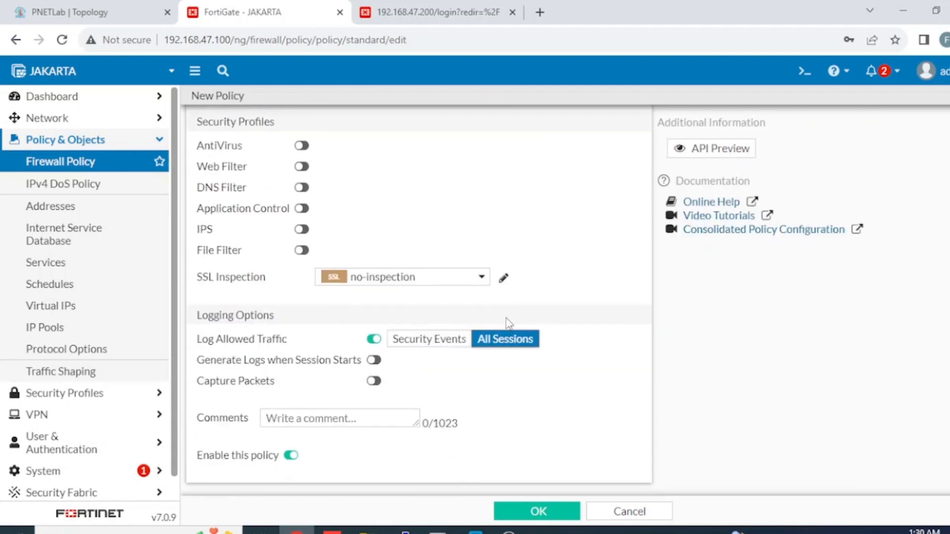
pyautogui.scroll(5, 526, 322)
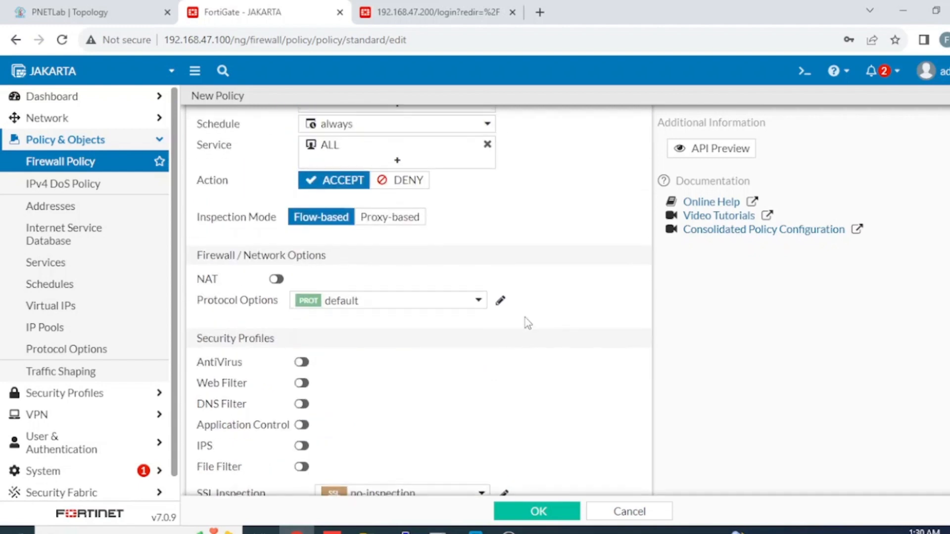
pyautogui.scroll(-5, 526, 322)
pyautogui.click(578, 517)
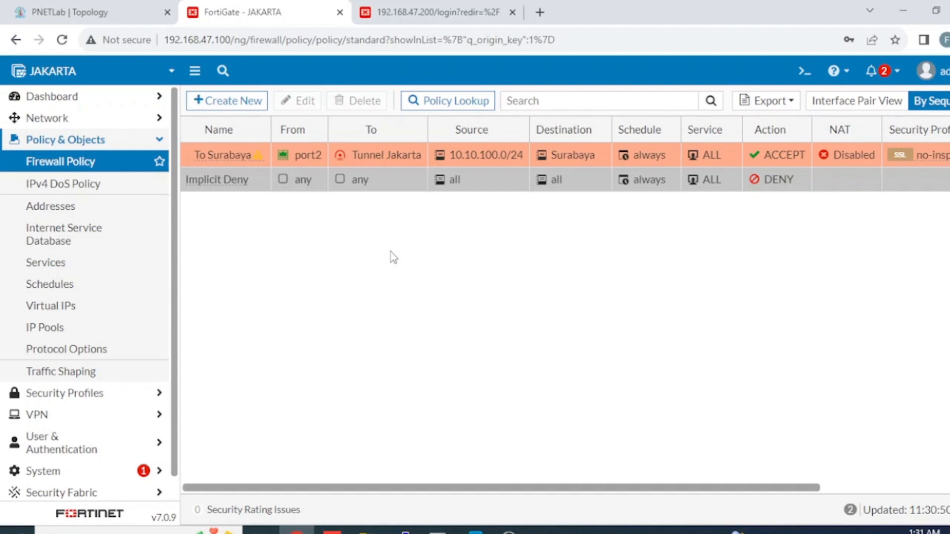
# Step: Clone the To Surabaya policy as a reversed copy
pyautogui.rightClick(235, 154)
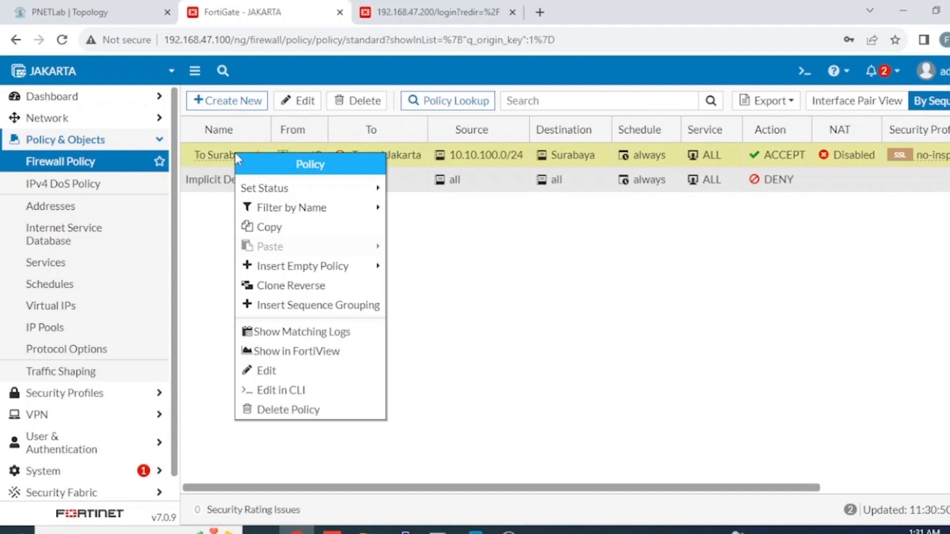
pyautogui.click(286, 288)
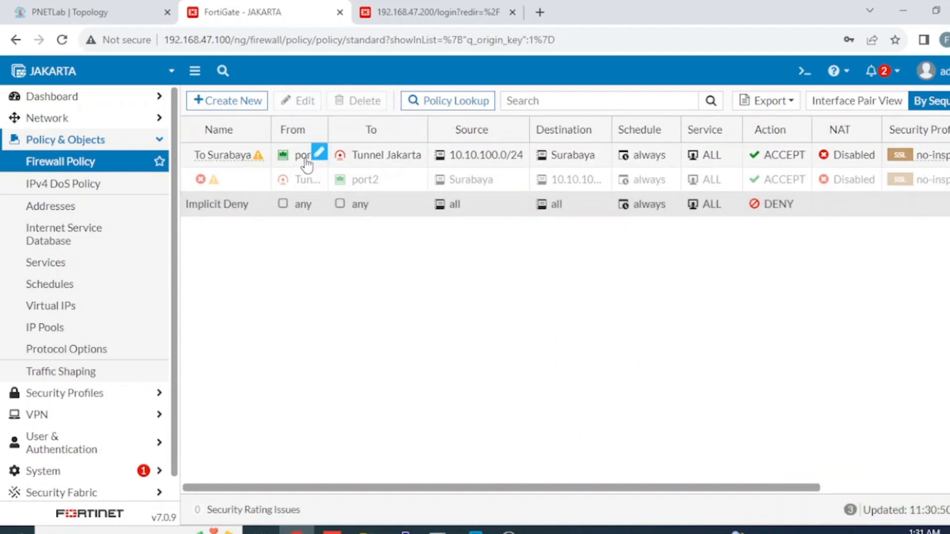
pyautogui.moveTo(307, 164)
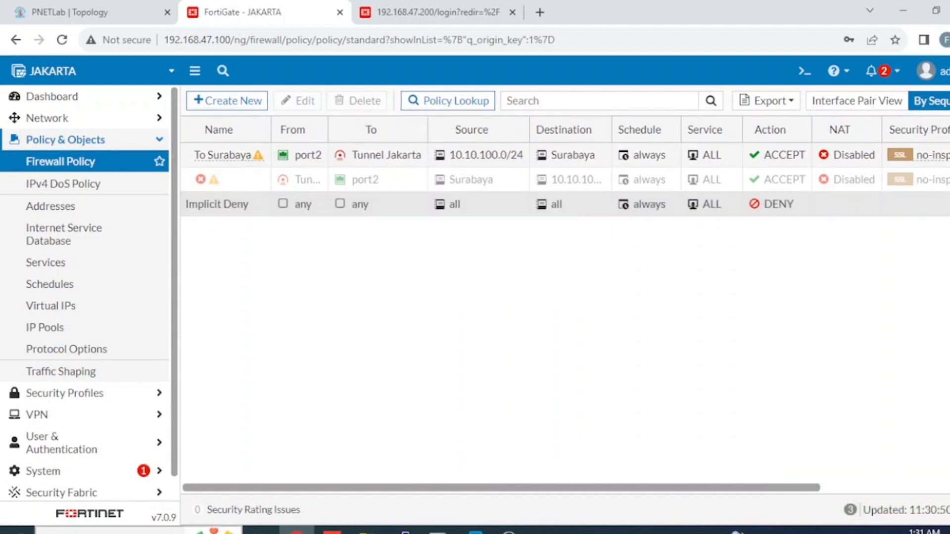
pyautogui.click(213, 531)
pyautogui.click(797, 311)
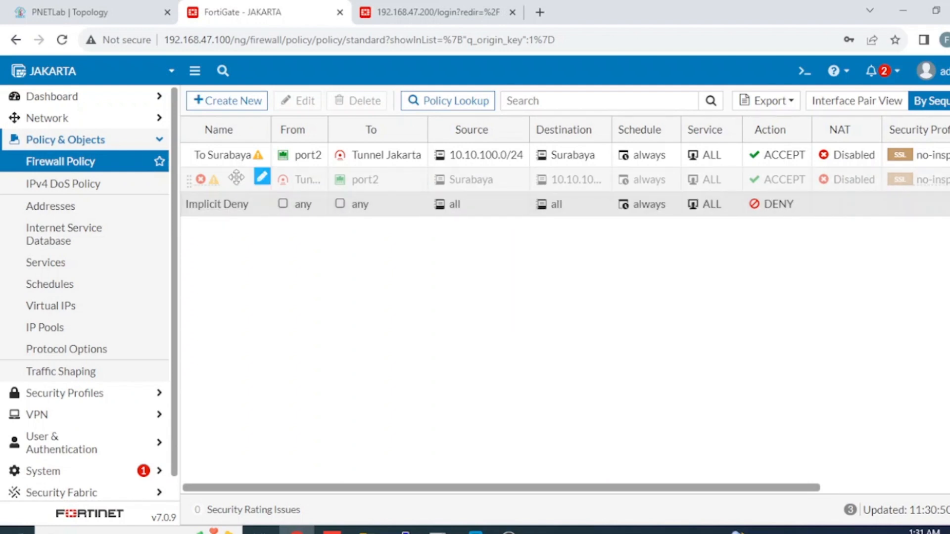
pyautogui.moveTo(260, 185); pyautogui.dragTo(258, 178)
# Step: Rename the reversed policy 'From Surabaya' and set its status to enabled
pyautogui.click(337, 176)
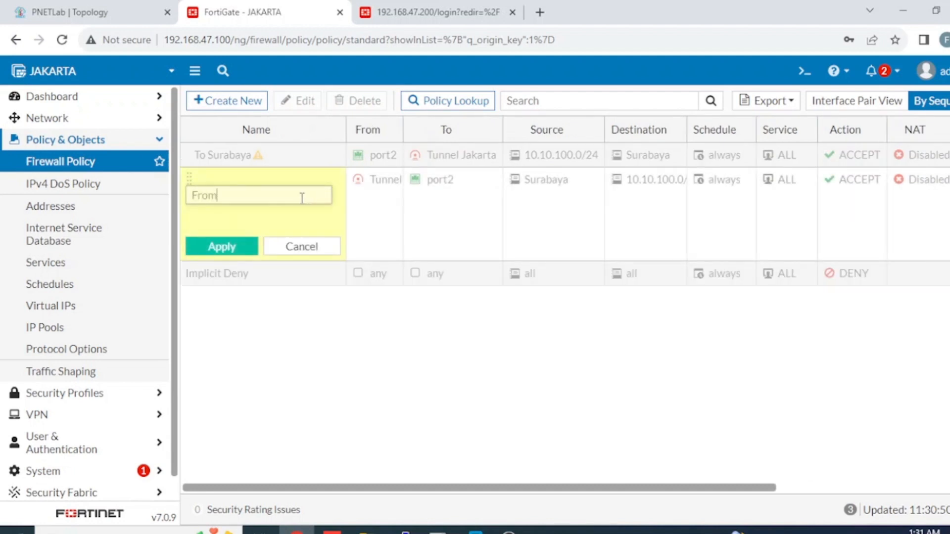
pyautogui.write('From Surabaya')
pyautogui.click(225, 246)
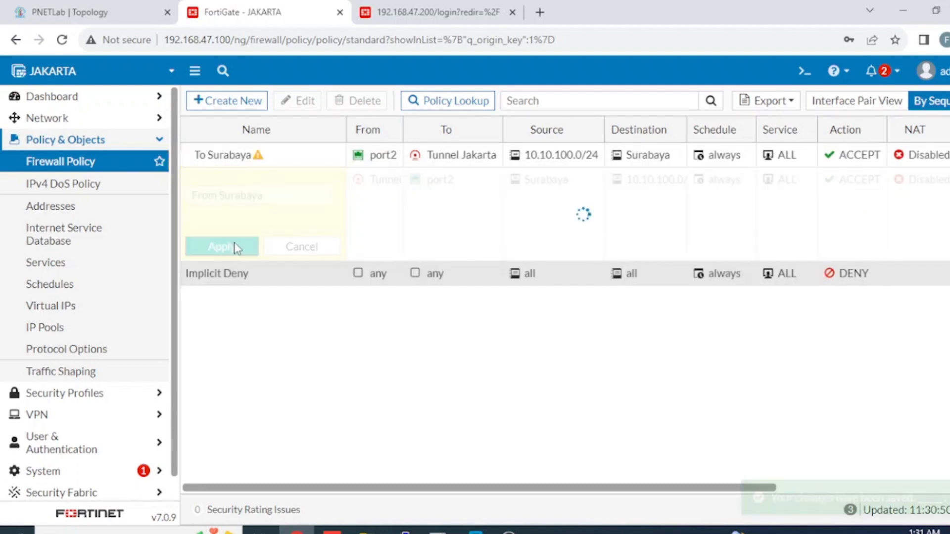
pyautogui.rightClick(279, 178)
pyautogui.moveTo(409, 206)
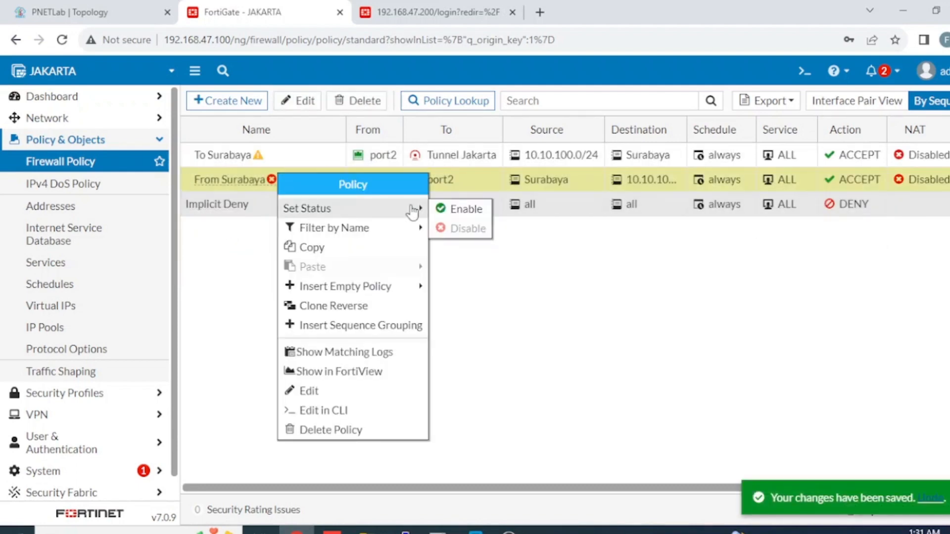
pyautogui.click(470, 208)
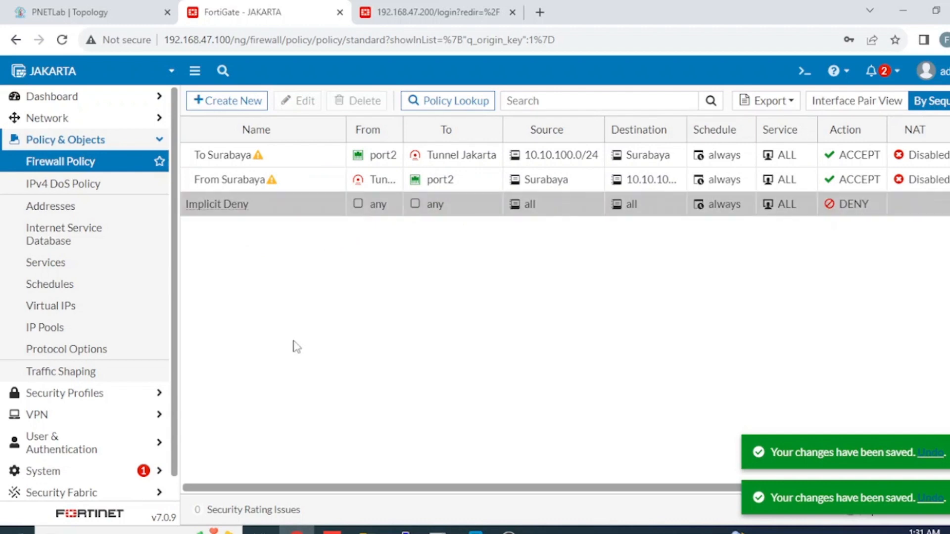
pyautogui.moveTo(262, 164)
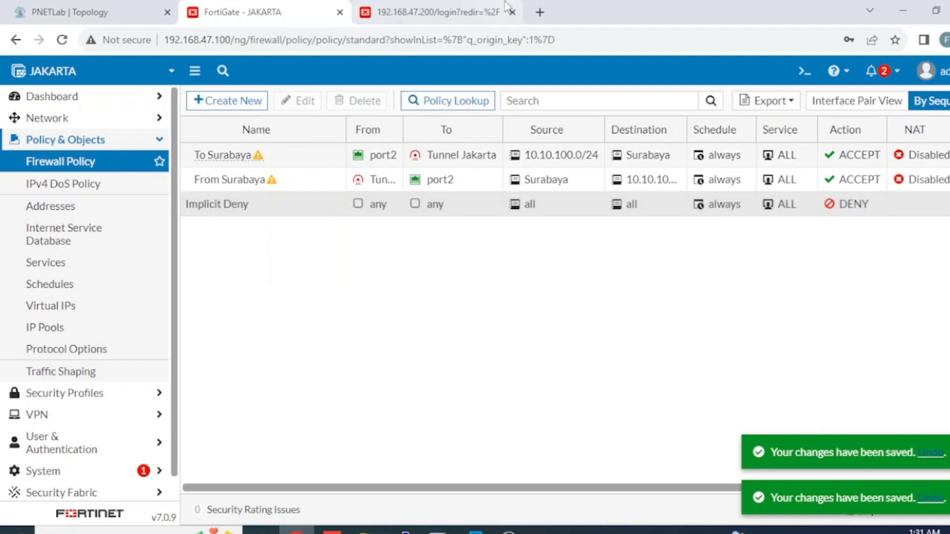
# Step: Log in to the SURABAYA FortiGate with the admin account and its password
pyautogui.click(439, 13)
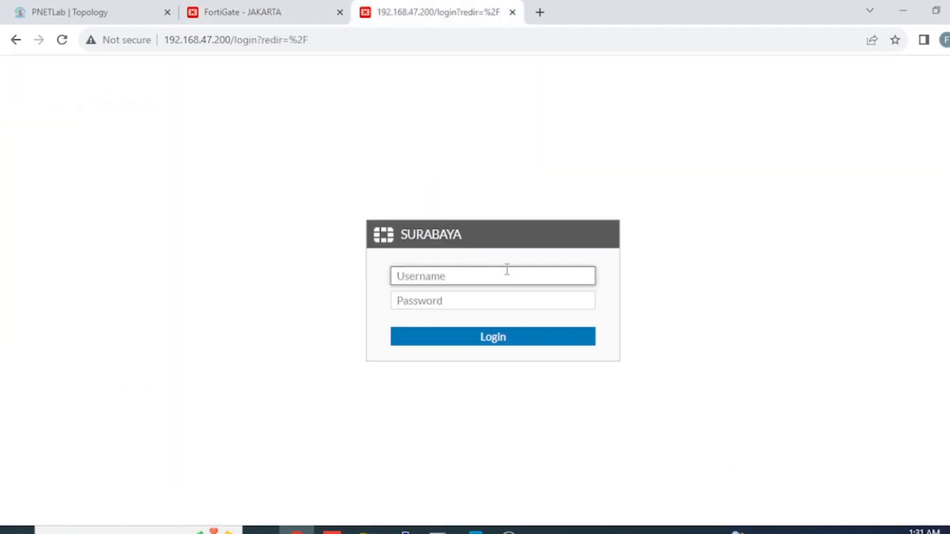
pyautogui.write('admin')
pyautogui.press('Tab')
pyautogui.write('1234')
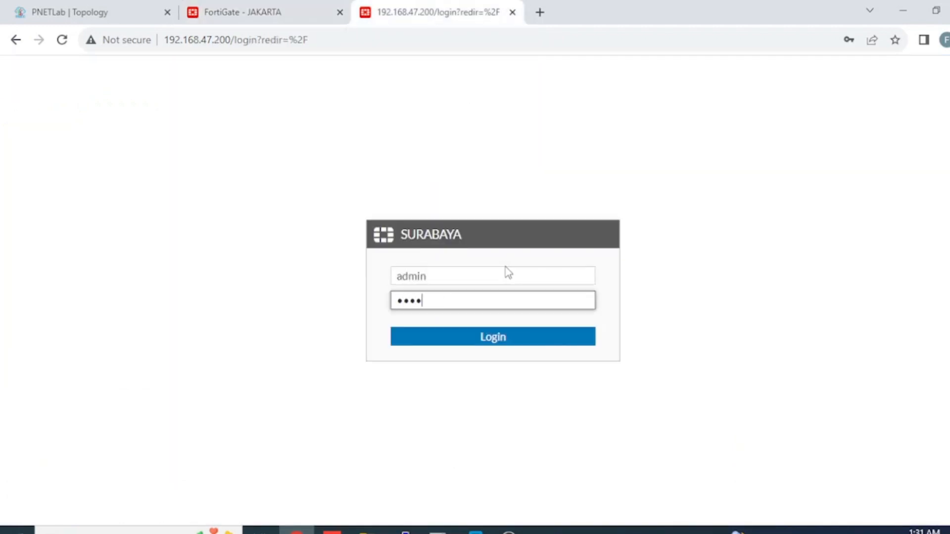
pyautogui.press('Return')
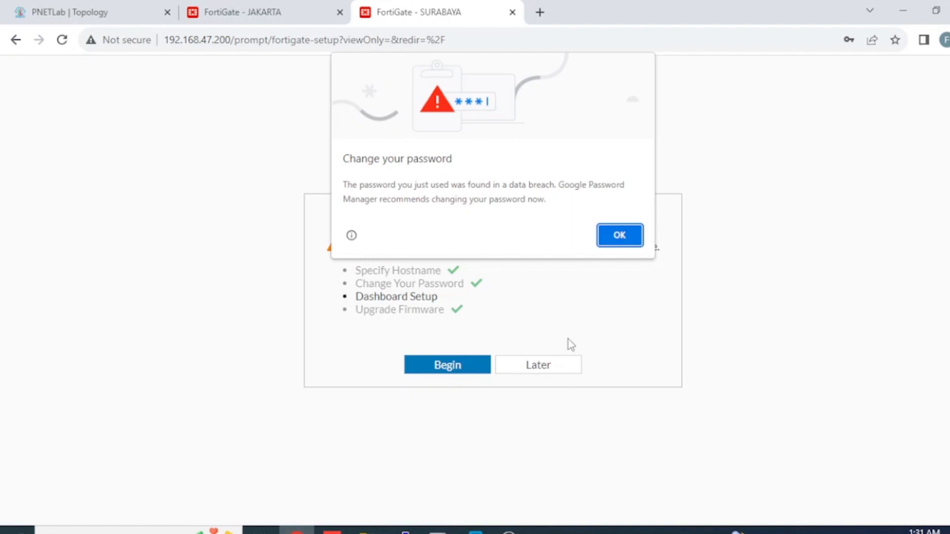
# Step: Dismiss the password warning and setup prompt, and permanently hide the FortiOS 7.0.0 release overview
pyautogui.click(620, 234)
pyautogui.click(555, 371)
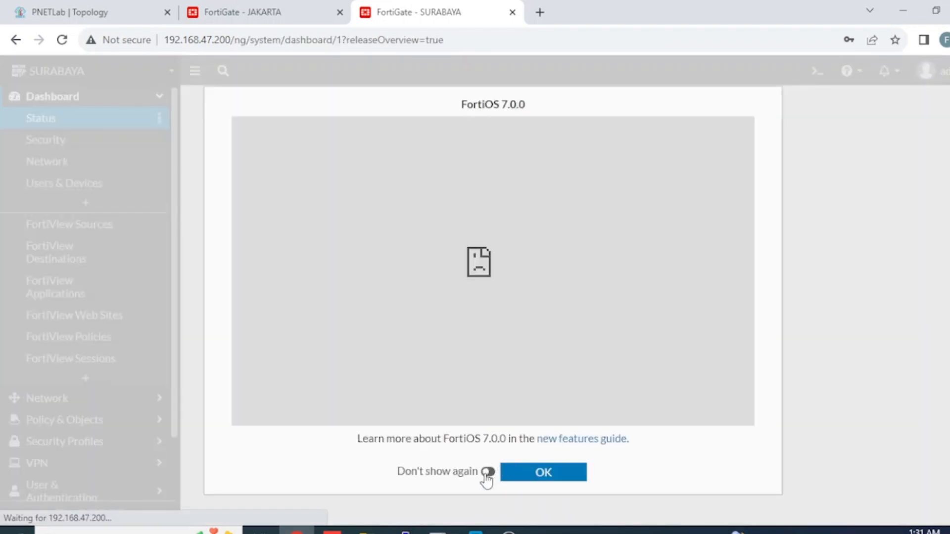
pyautogui.click(487, 473)
pyautogui.click(515, 474)
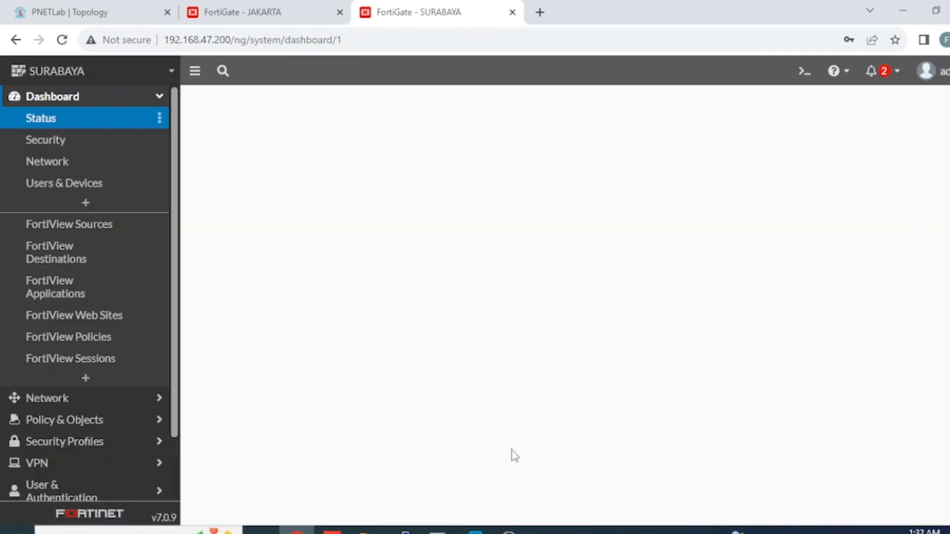
# Step: Start a new Custom-template IPsec tunnel named 'Tunnel Surabaya' from VPN > IPsec Tunnels
pyautogui.scroll(-2, 102, 396)
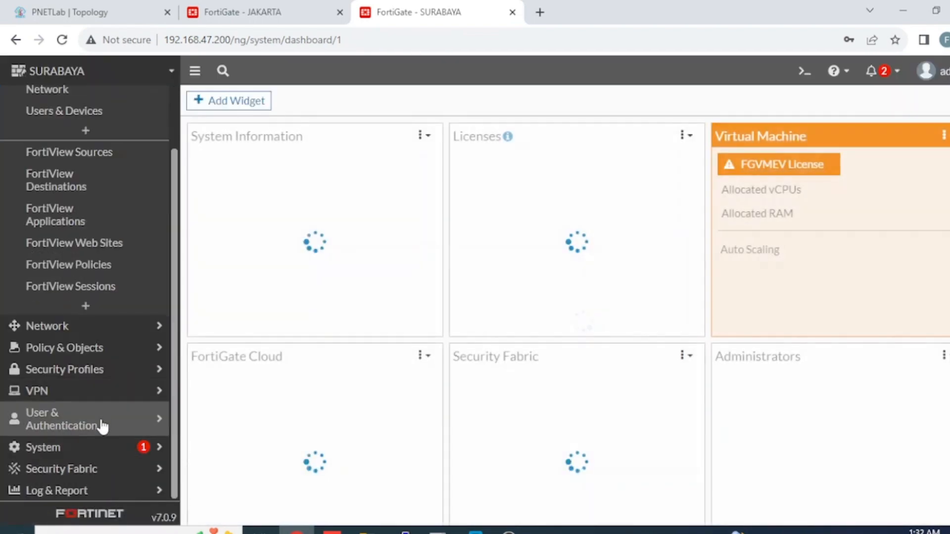
pyautogui.click(110, 397)
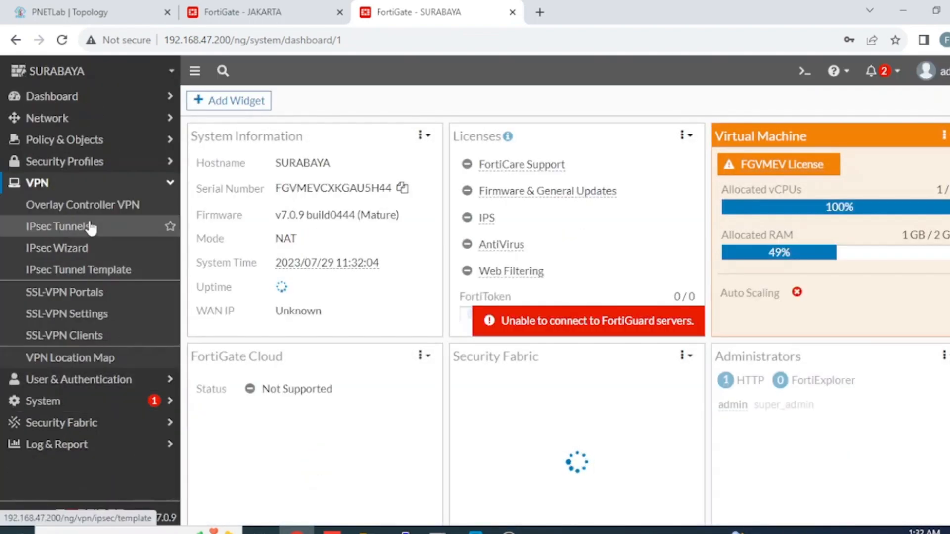
pyautogui.click(74, 228)
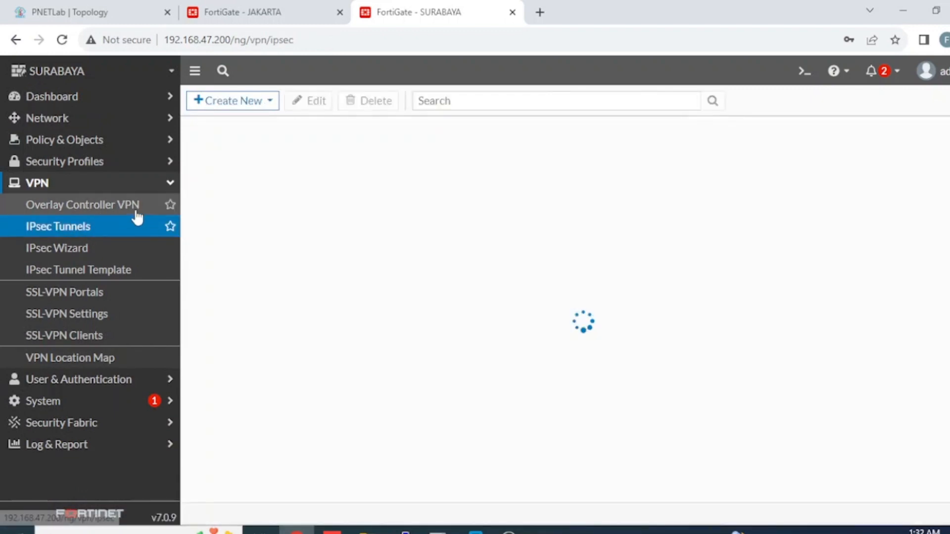
pyautogui.click(258, 101)
pyautogui.click(242, 120)
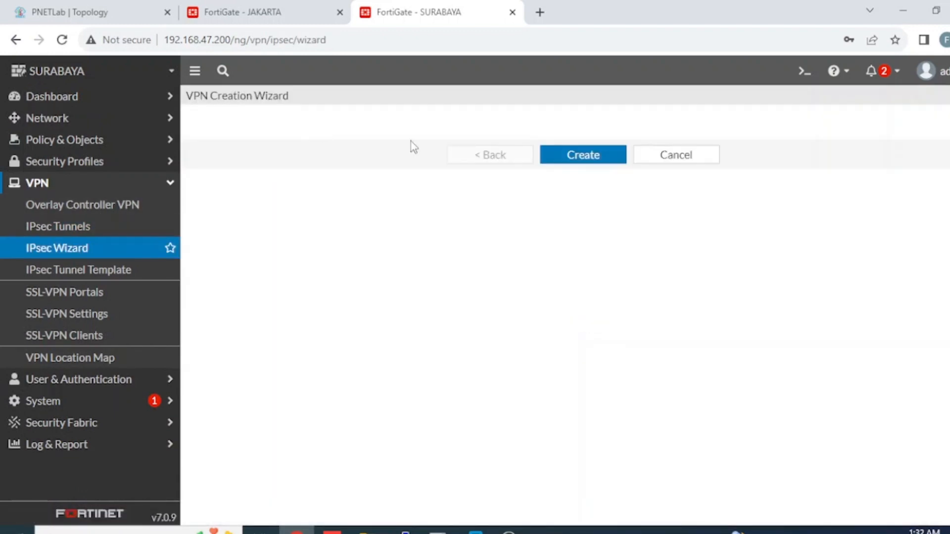
pyautogui.click(447, 149)
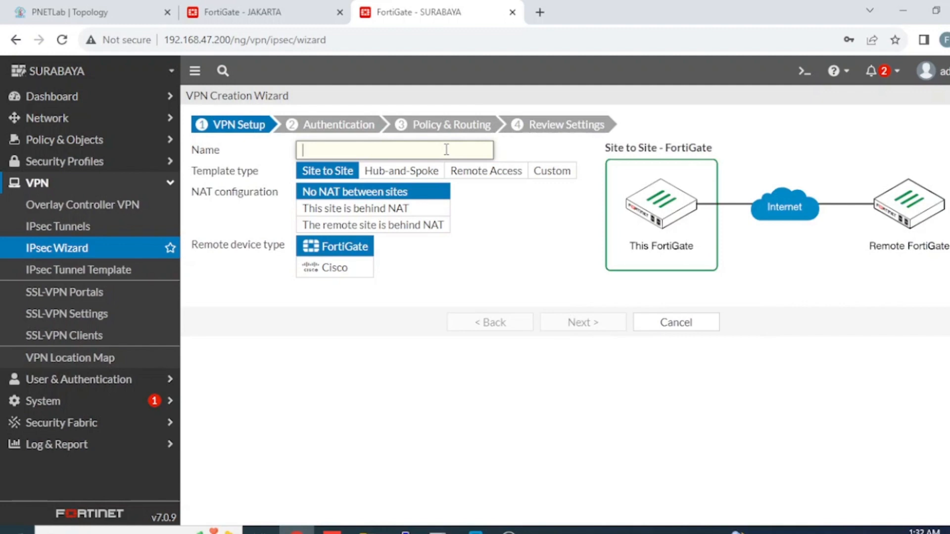
pyautogui.write('Tunnel Surabaya')
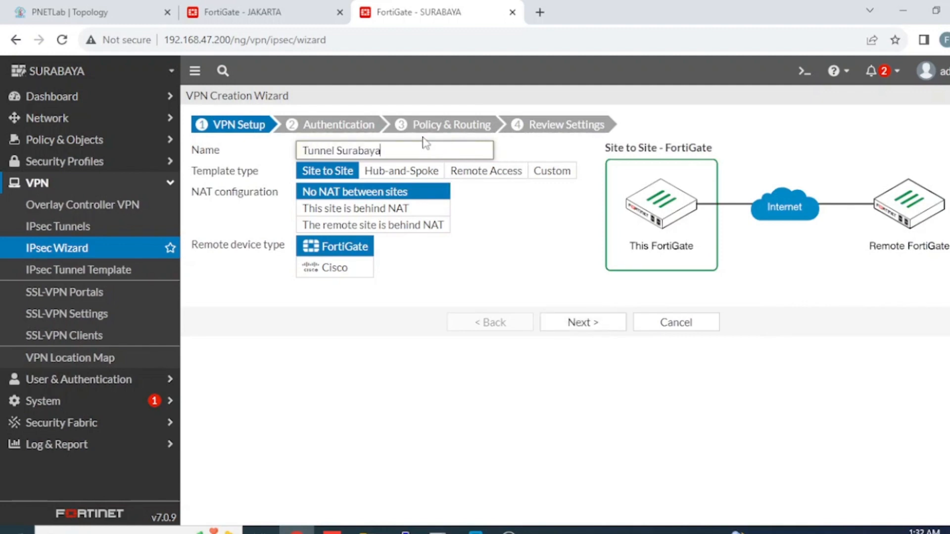
pyautogui.click(500, 181)
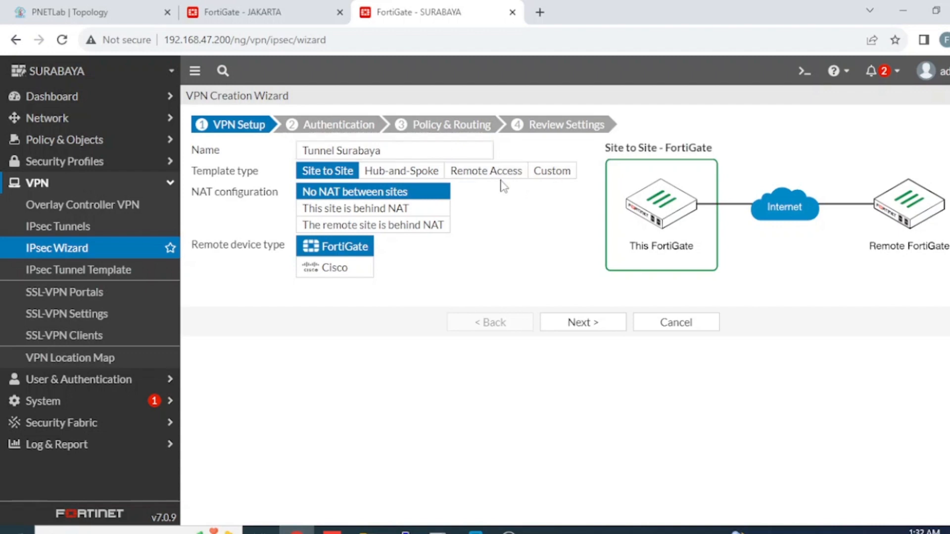
pyautogui.click(553, 172)
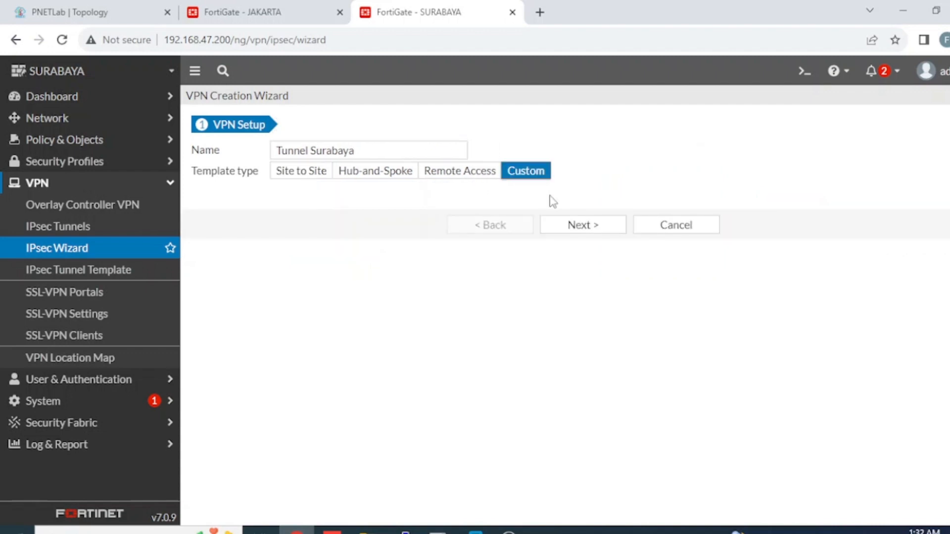
pyautogui.click(579, 226)
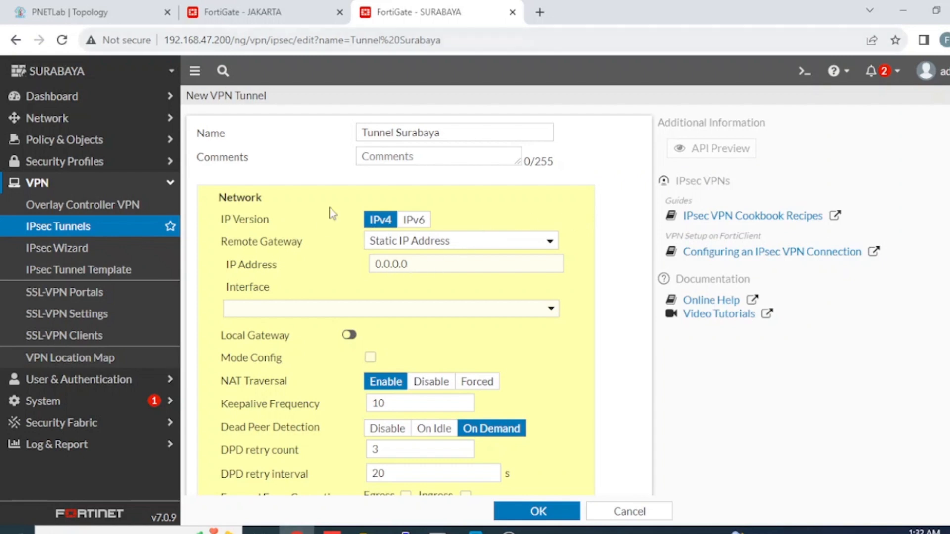
# Step: Point the tunnel at remote gateway 192.168.47.100 via port1 and enter the pre-shared key
pyautogui.click(432, 263)
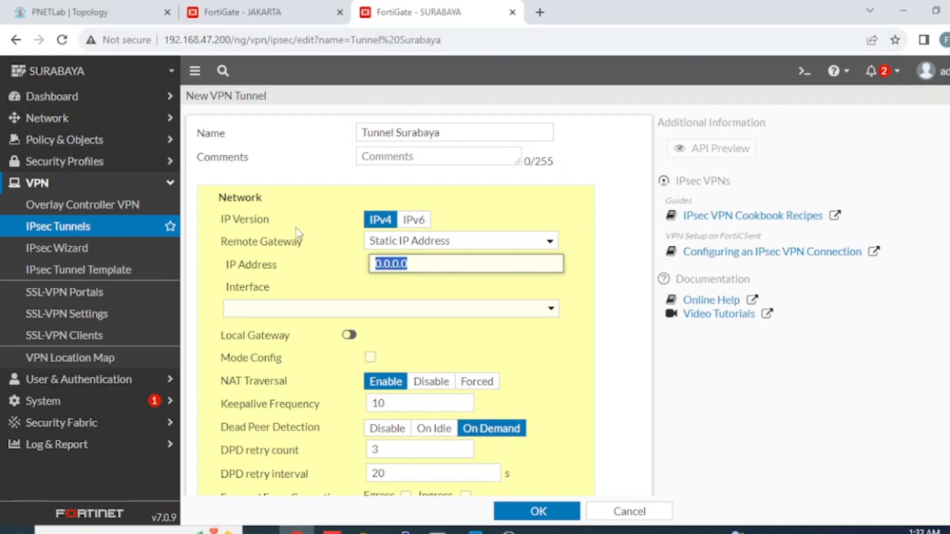
pyautogui.write('192.16')
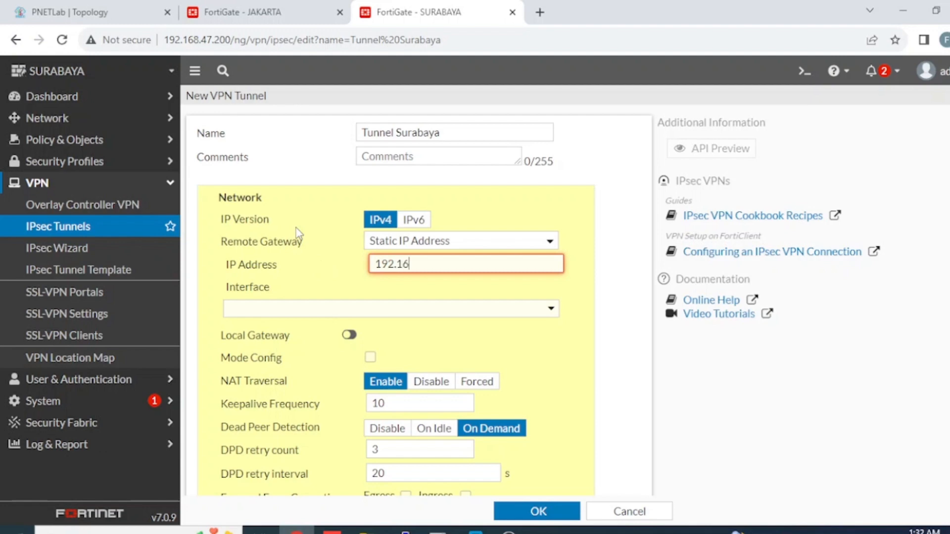
pyautogui.write('8.47.100')
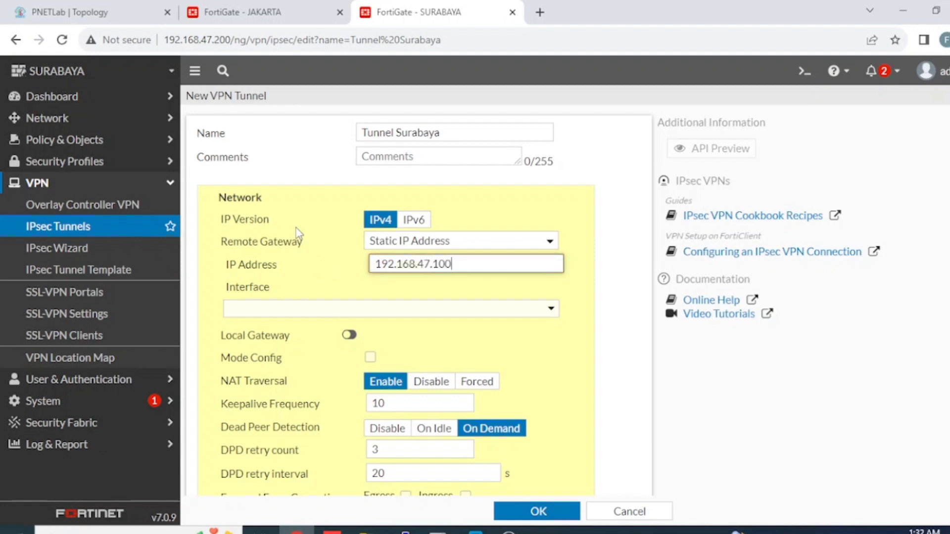
pyautogui.click(427, 311)
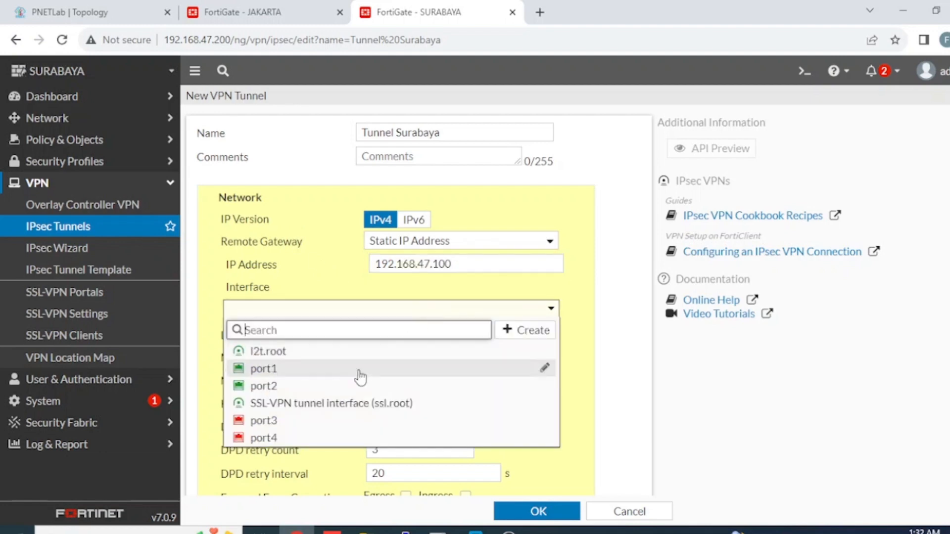
pyautogui.click(312, 378)
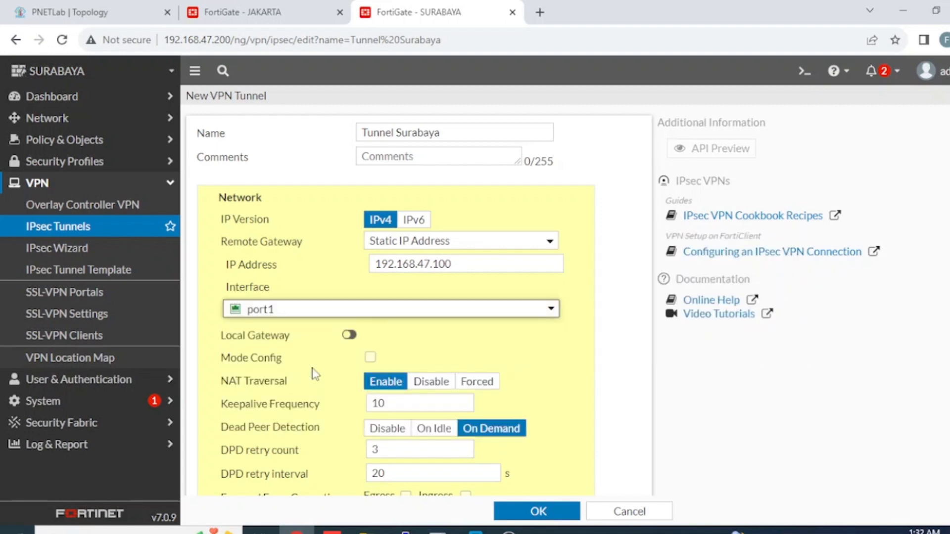
pyautogui.scroll(-2, 604, 350)
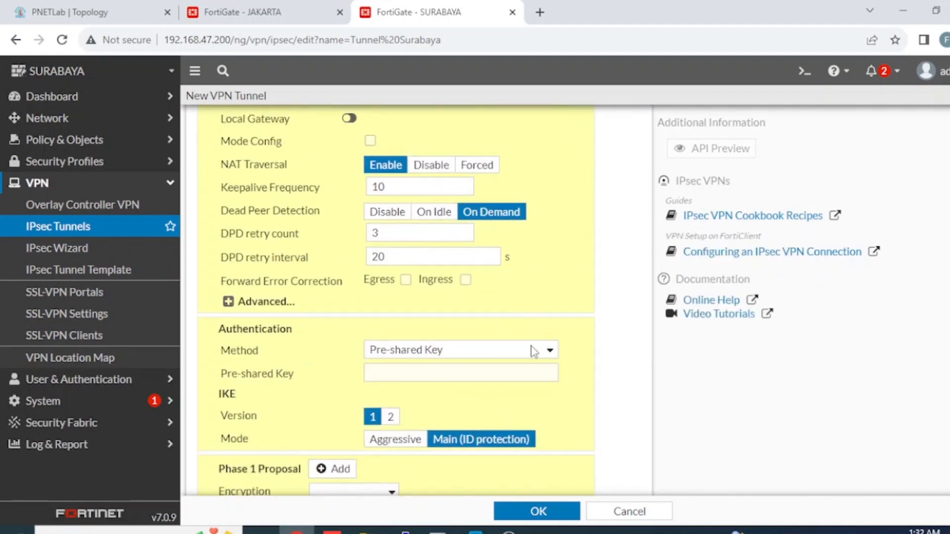
pyautogui.click(490, 371)
pyautogui.write('123456')
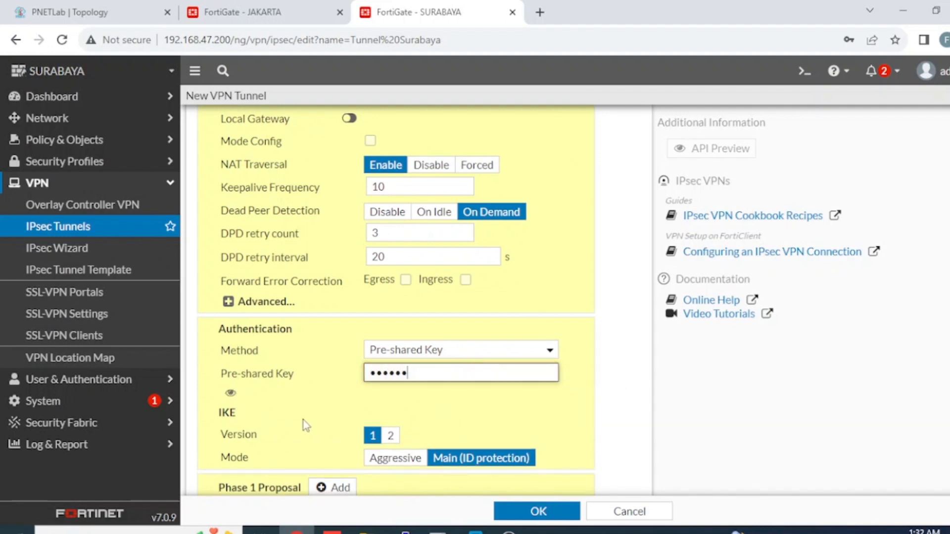
pyautogui.click(230, 392)
pyautogui.click(230, 393)
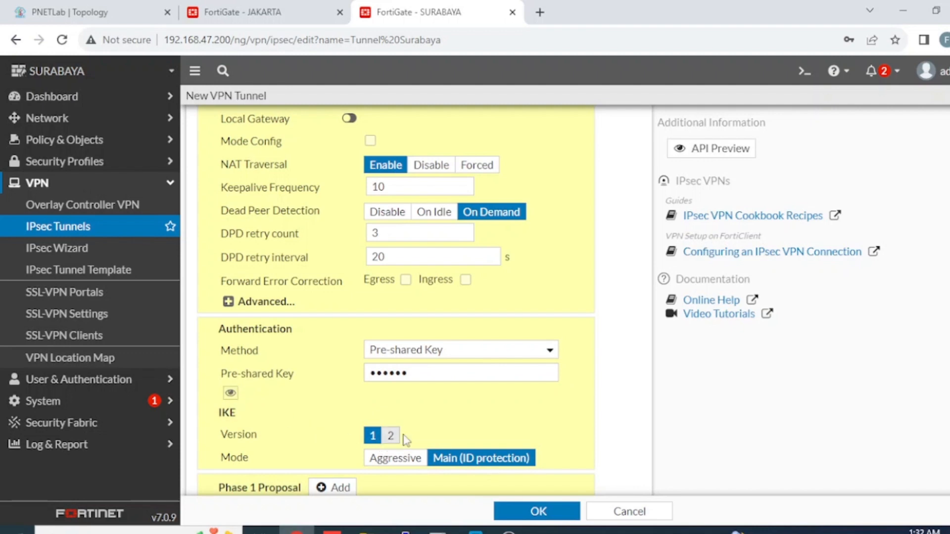
# Step: Use IKE version 2 with a single DES/SHA1 Phase 1 proposal, removing the extra rows
pyautogui.click(390, 435)
pyautogui.scroll(-3, 426, 420)
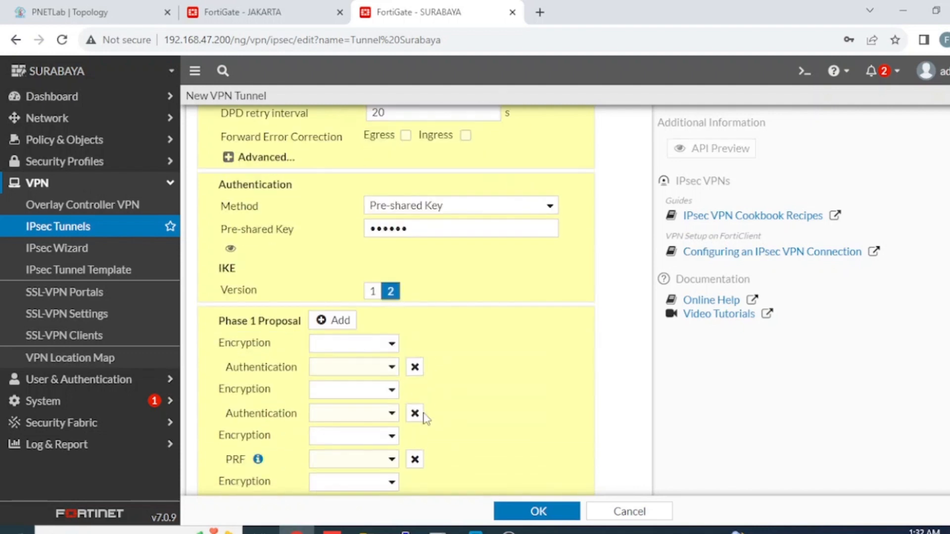
pyautogui.click(388, 344)
pyautogui.click(324, 375)
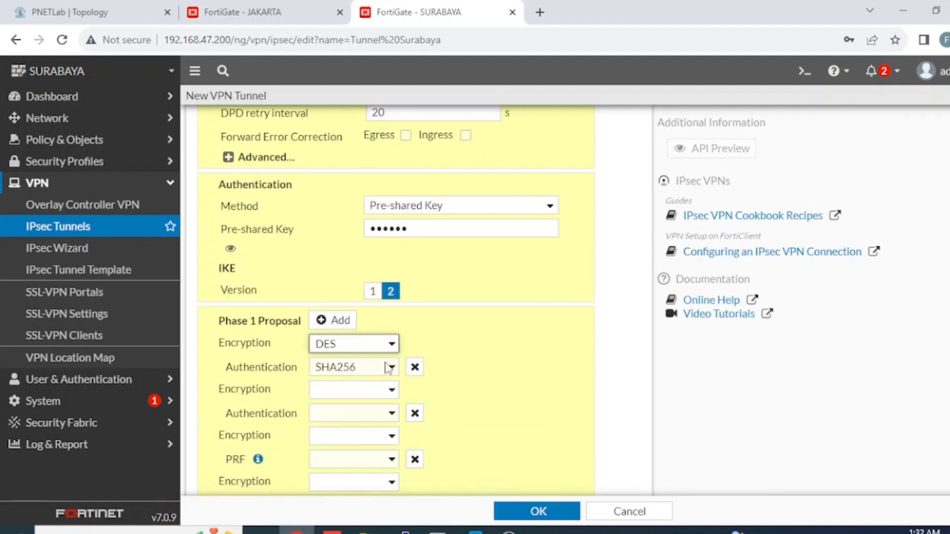
pyautogui.click(388, 369)
pyautogui.click(381, 410)
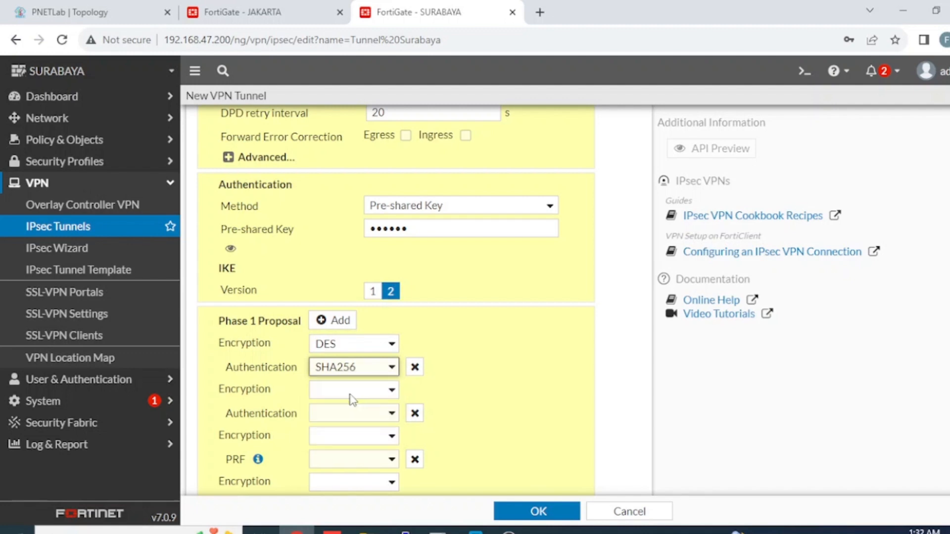
pyautogui.click(415, 413)
pyautogui.click(414, 412)
pyautogui.click(414, 412)
pyautogui.click(415, 412)
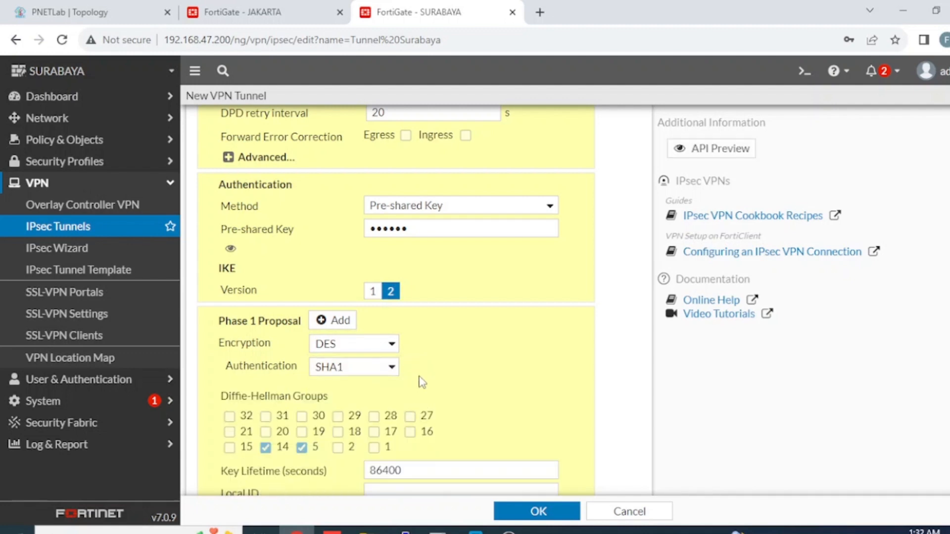
pyautogui.scroll(-5, 495, 382)
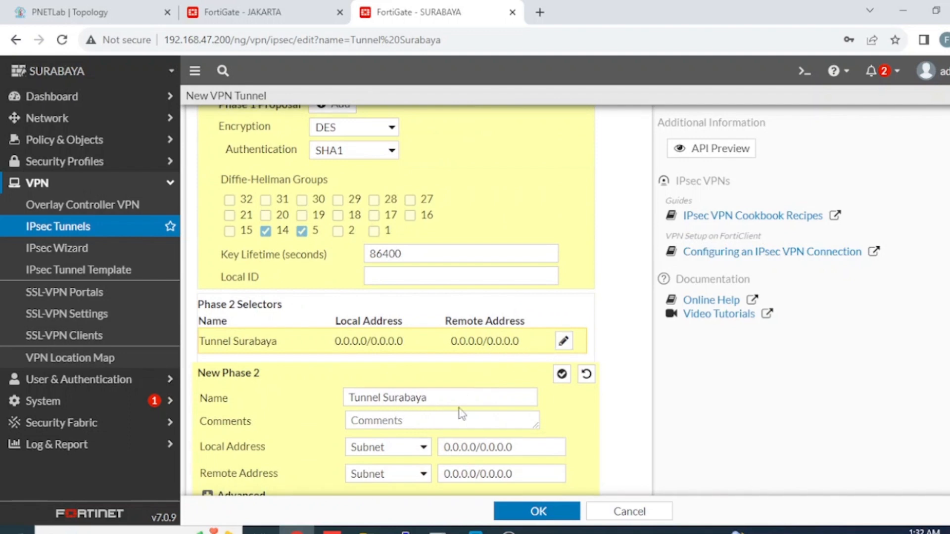
# Step: Enter Phase 2 local address 172.16.30.0/24 and begin typing the 10.10.100.0 remote subnet
pyautogui.scroll(-1, 462, 413)
pyautogui.moveTo(556, 420); pyautogui.dragTo(369, 426)
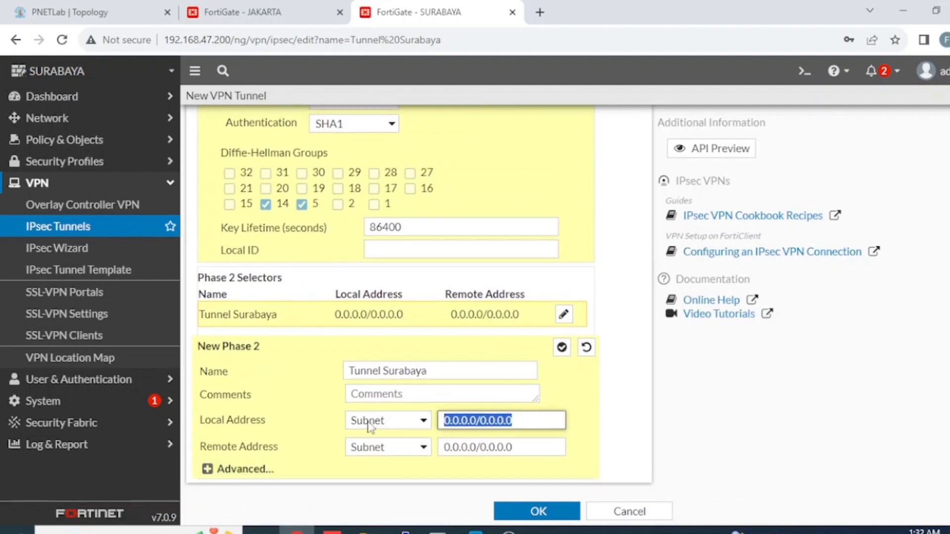
pyautogui.press('Tab')
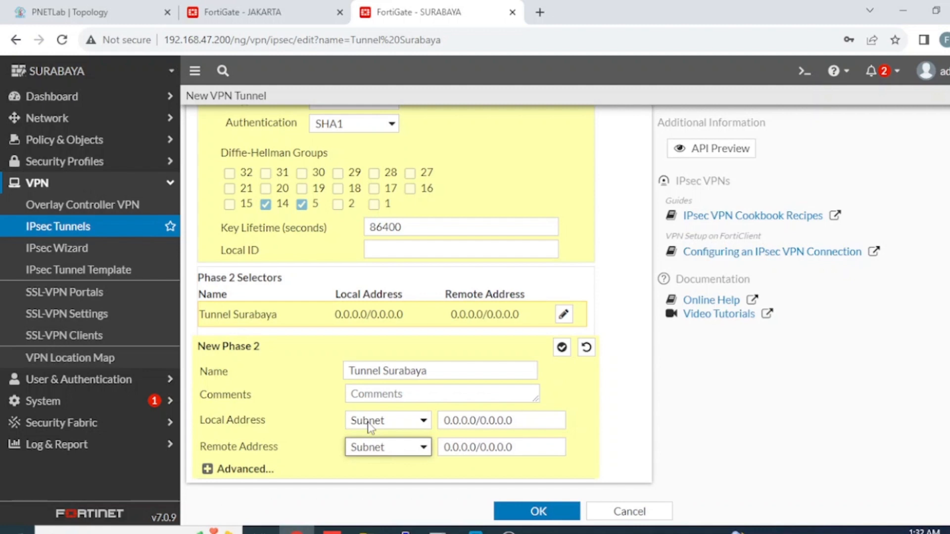
pyautogui.moveTo(525, 421); pyautogui.dragTo(402, 402)
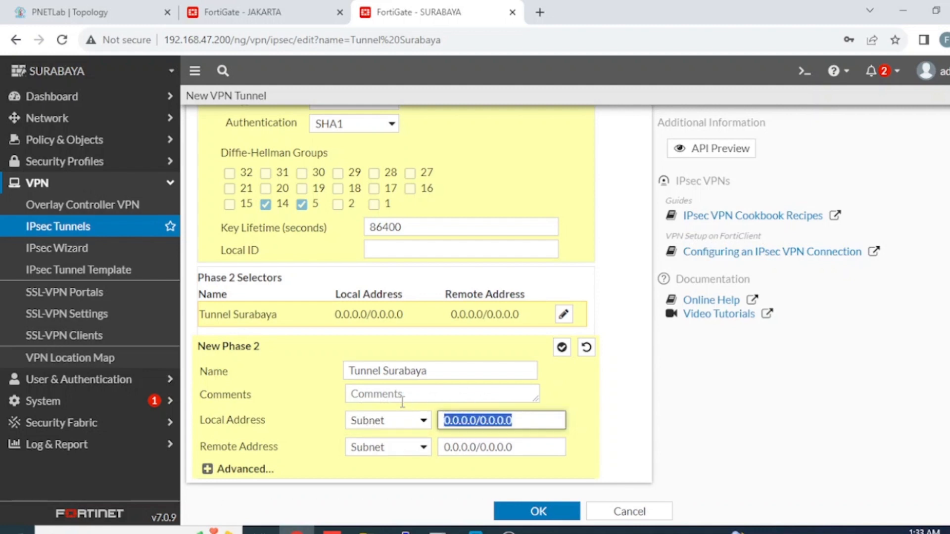
pyautogui.write('172.1')
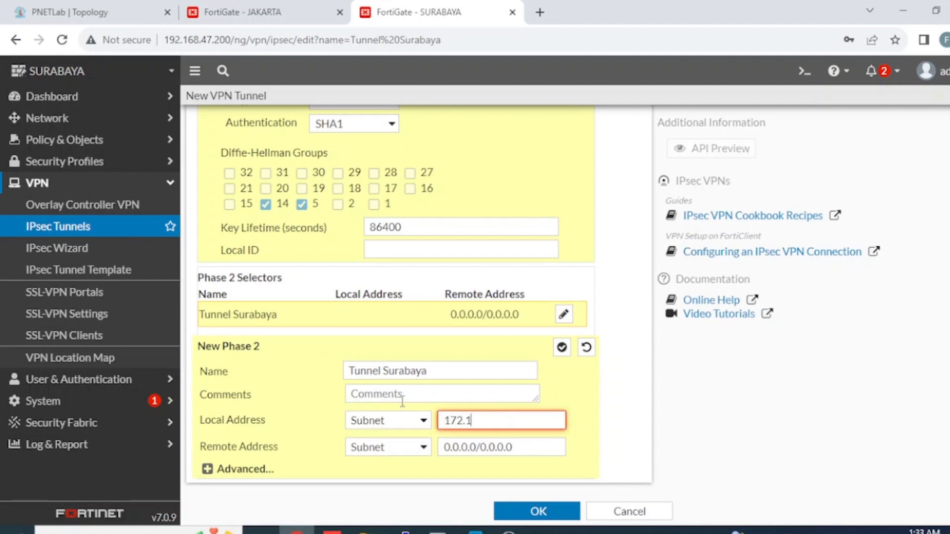
pyautogui.write('6.30.0/24')
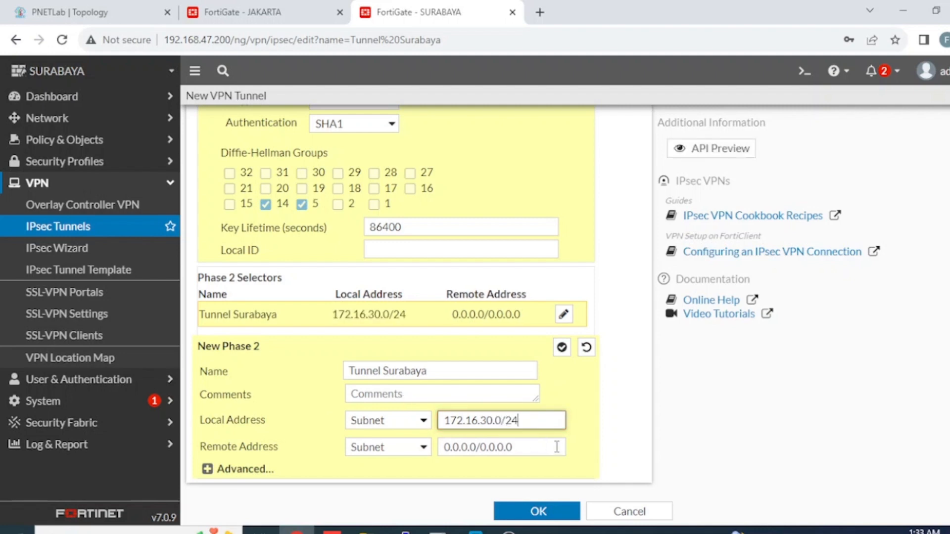
pyautogui.press('Tab')
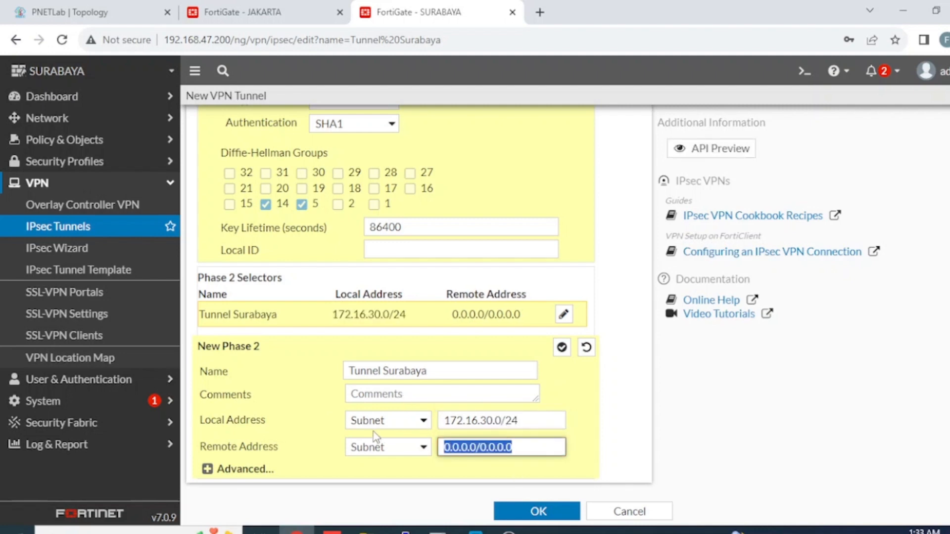
pyautogui.write('10.10.1')
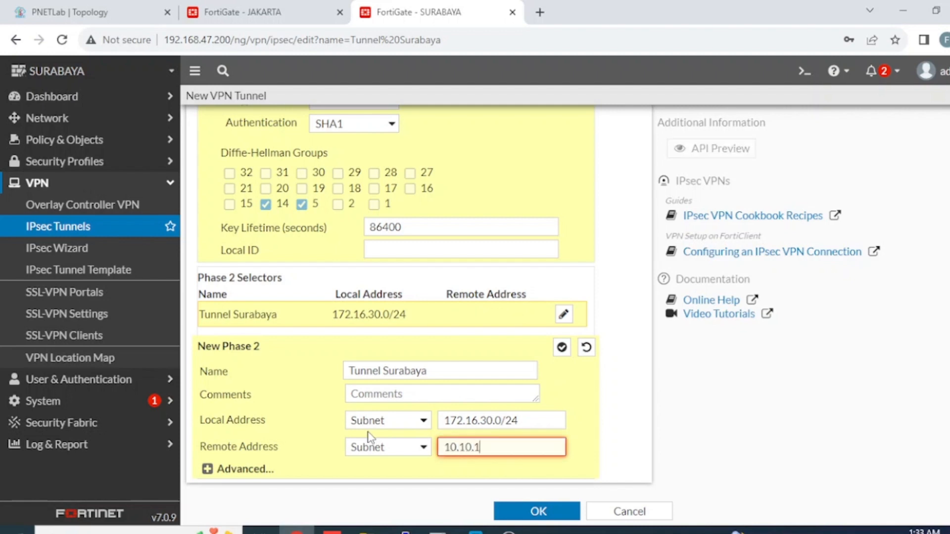
pyautogui.write('00.0.24')
# Step: Set a single DES/SHA256 Phase 2 proposal, deleting the unused proposal rows
pyautogui.click(208, 469)
pyautogui.scroll(-5, 360, 418)
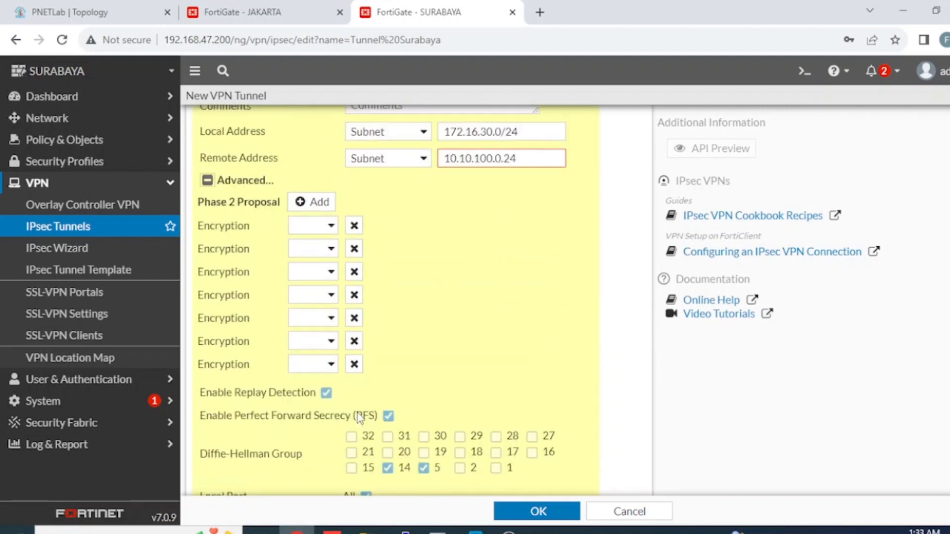
pyautogui.click(331, 226)
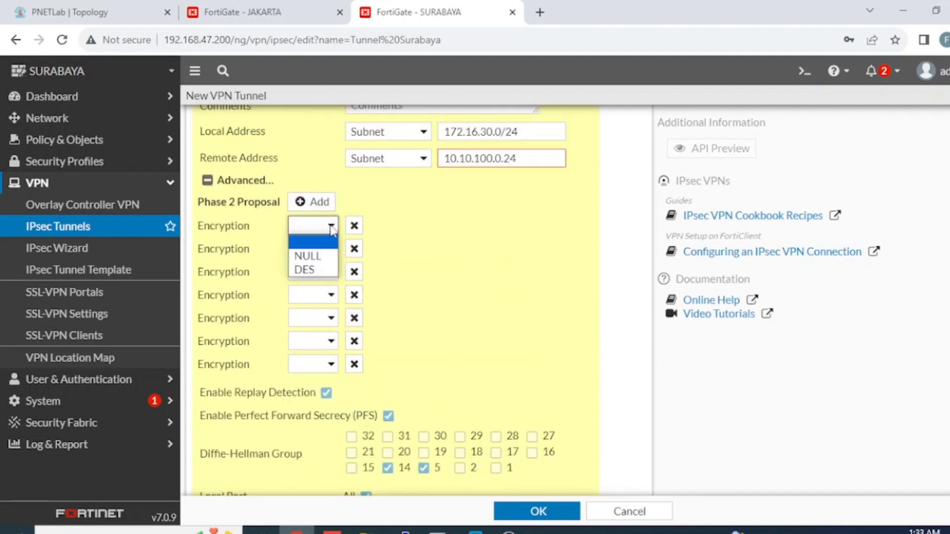
pyautogui.click(299, 269)
pyautogui.click(530, 229)
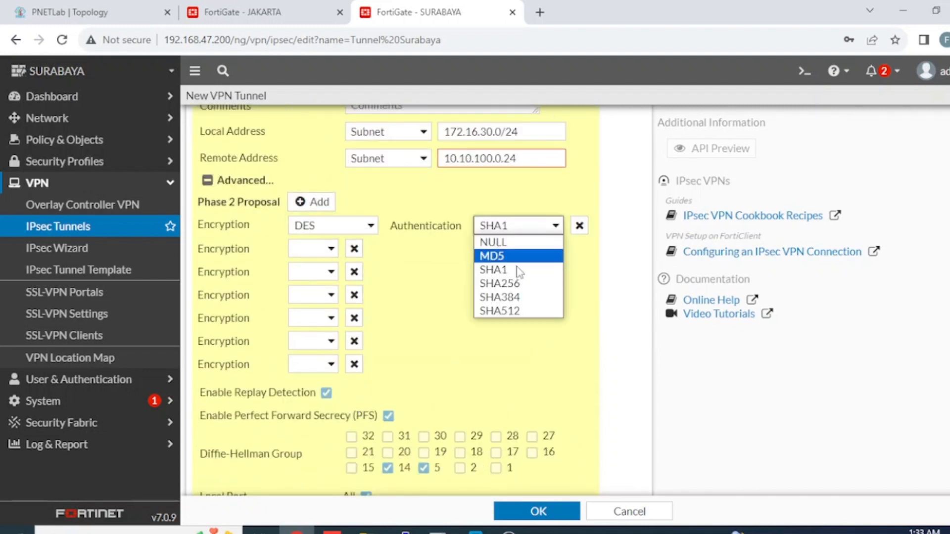
pyautogui.click(500, 284)
pyautogui.click(354, 248)
pyautogui.click(354, 249)
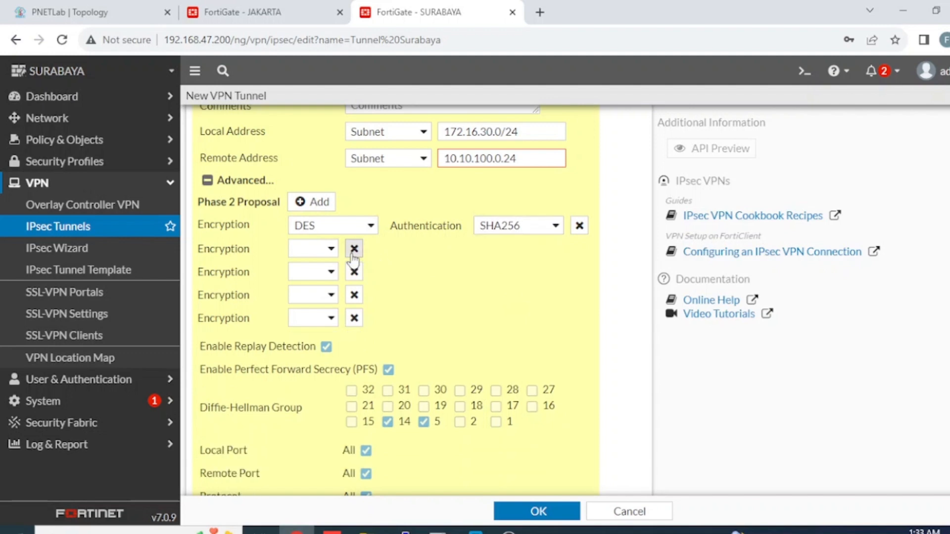
pyautogui.click(354, 248)
pyautogui.click(354, 248)
pyautogui.click(354, 248)
pyautogui.click(354, 249)
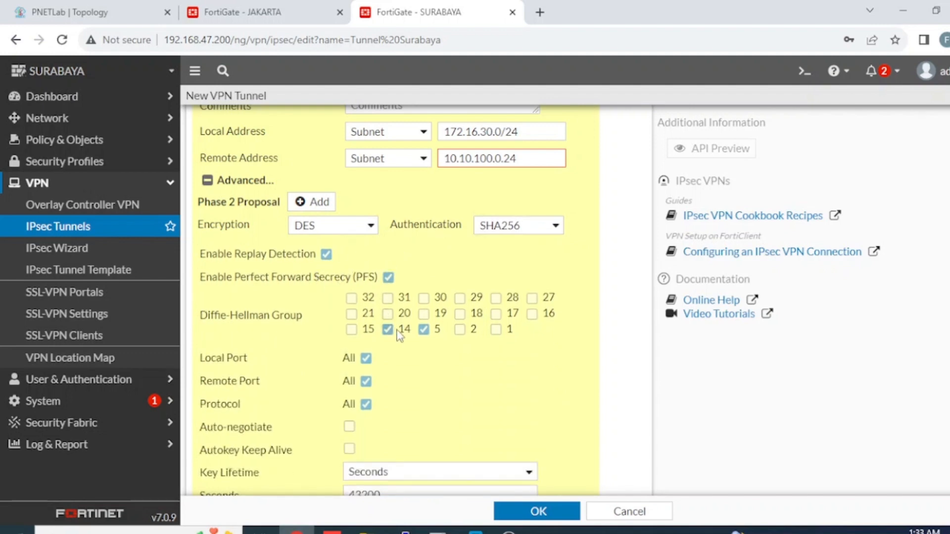
# Step: Enable auto-negotiate, correct the remote subnet to 10.10.100.0/24, save the tunnel, and view Static Routes
pyautogui.click(350, 429)
pyautogui.scroll(-1, 457, 388)
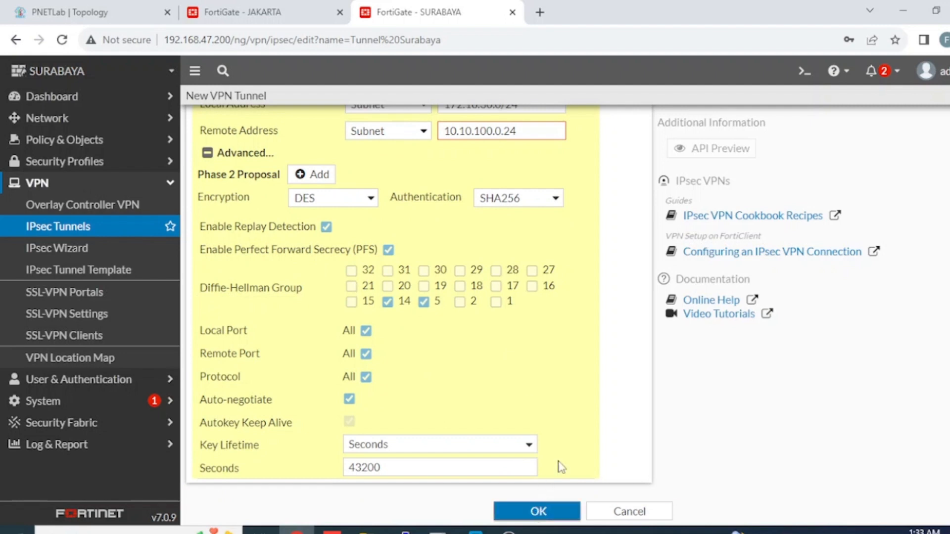
pyautogui.scroll(3, 550, 304)
pyautogui.click(502, 276)
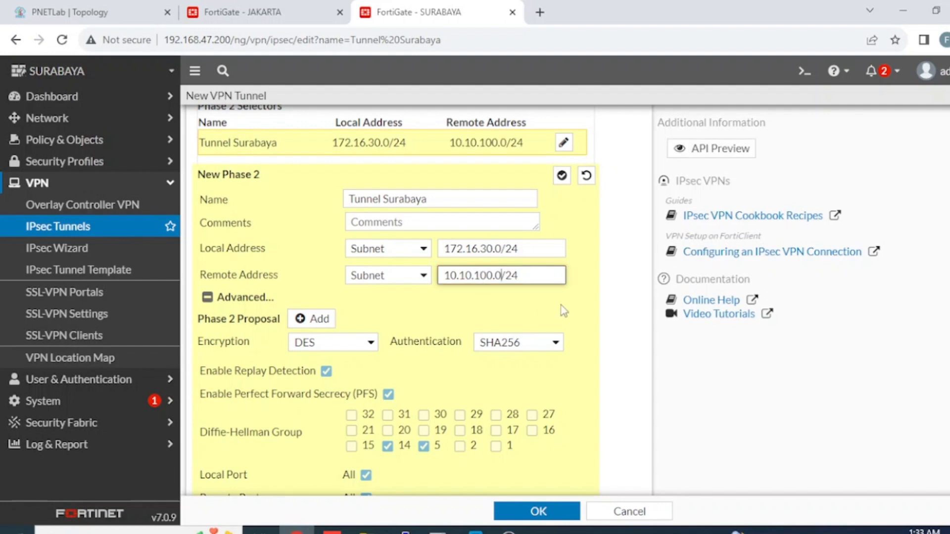
pyautogui.click(575, 325)
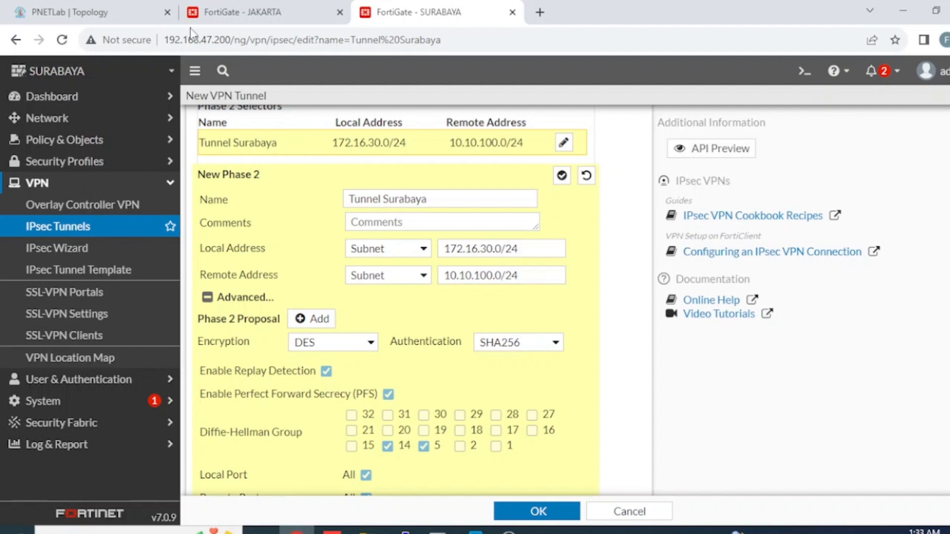
pyautogui.click(125, 20)
pyautogui.click(396, 13)
pyautogui.scroll(-3, 595, 327)
pyautogui.click(549, 503)
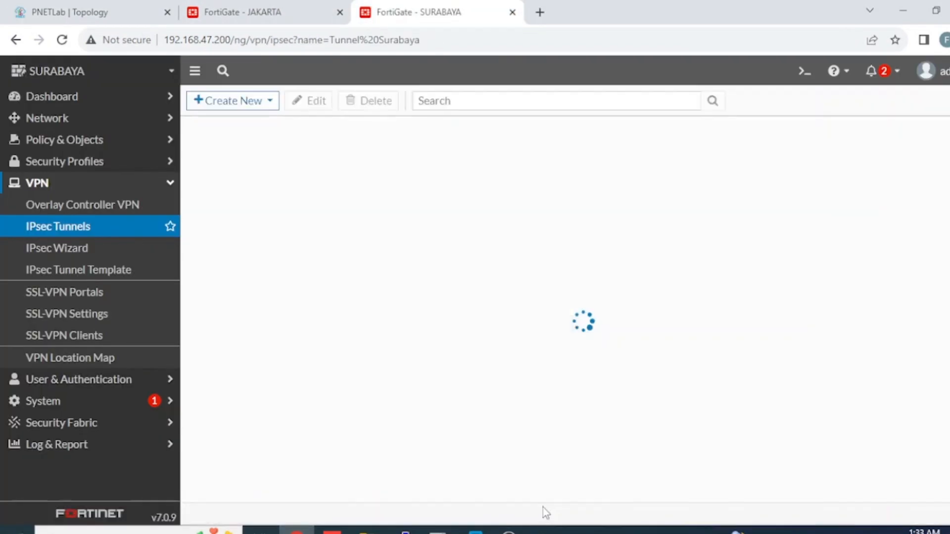
pyautogui.click(110, 124)
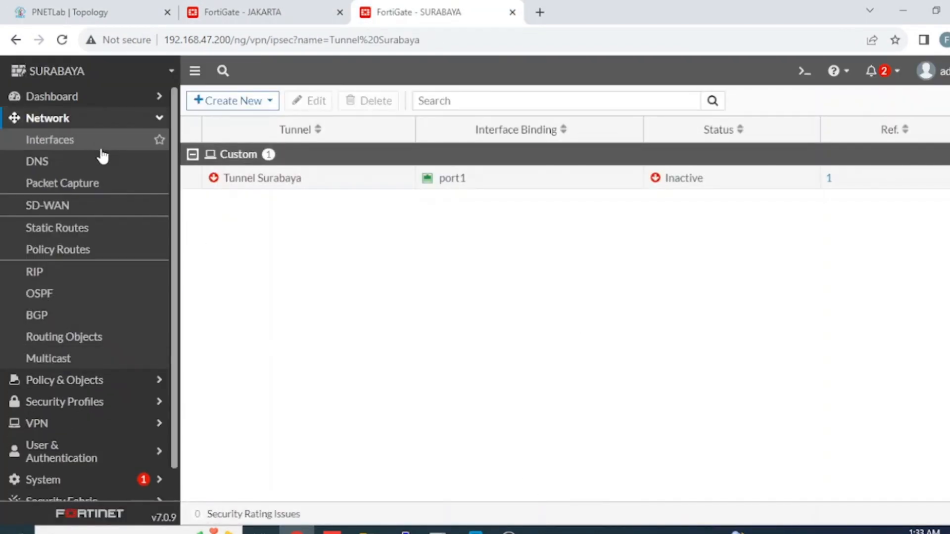
pyautogui.click(69, 229)
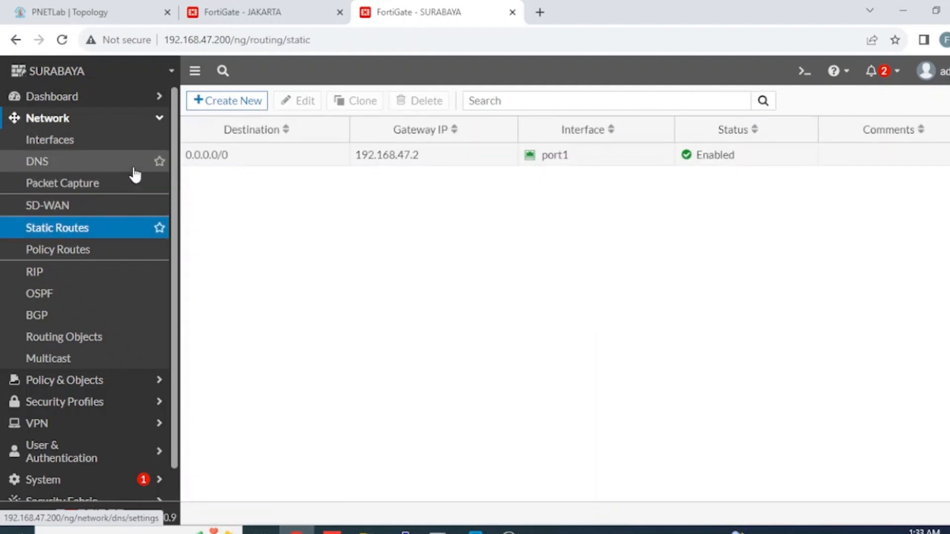
# Step: Add a static route for 10.10.100.0/24 using the Tunnel Surabaya interface
pyautogui.click(242, 102)
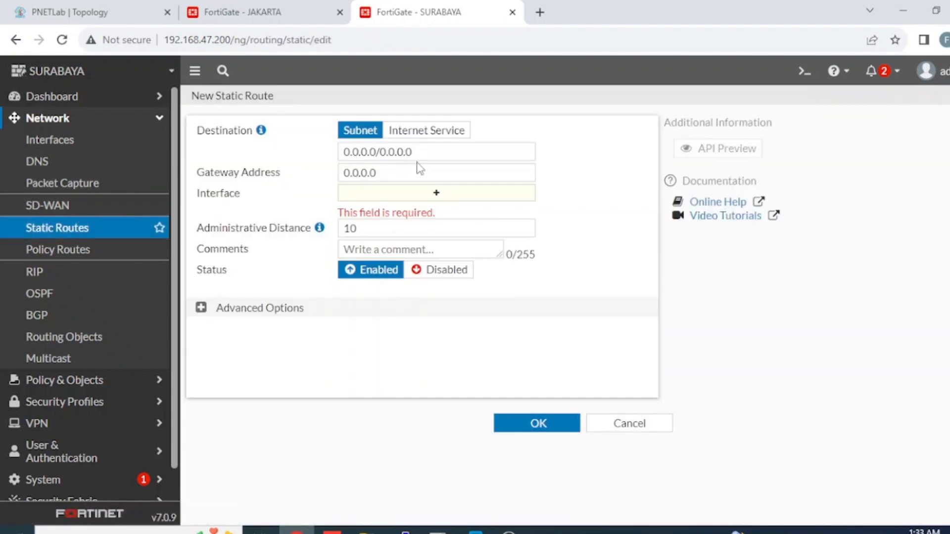
pyautogui.moveTo(422, 153); pyautogui.dragTo(225, 155)
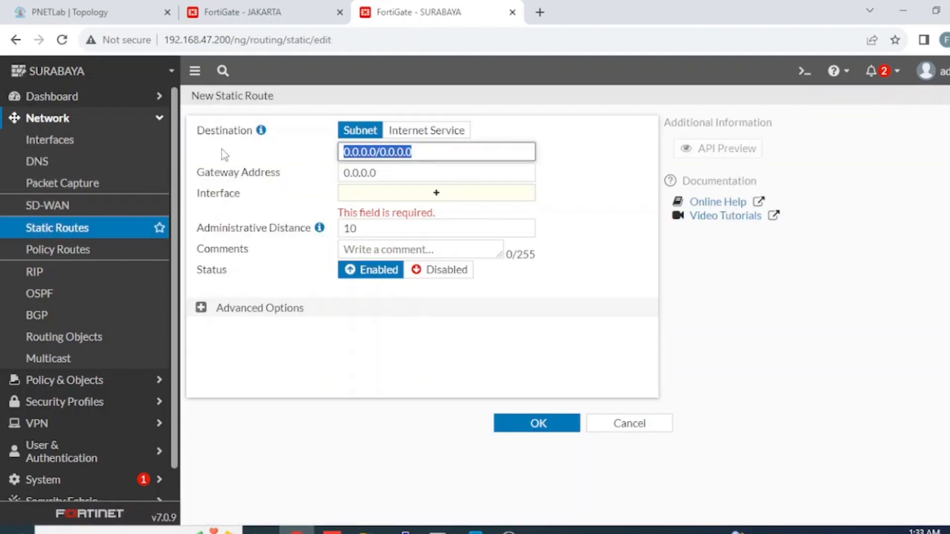
pyautogui.write('10.10.100.0')
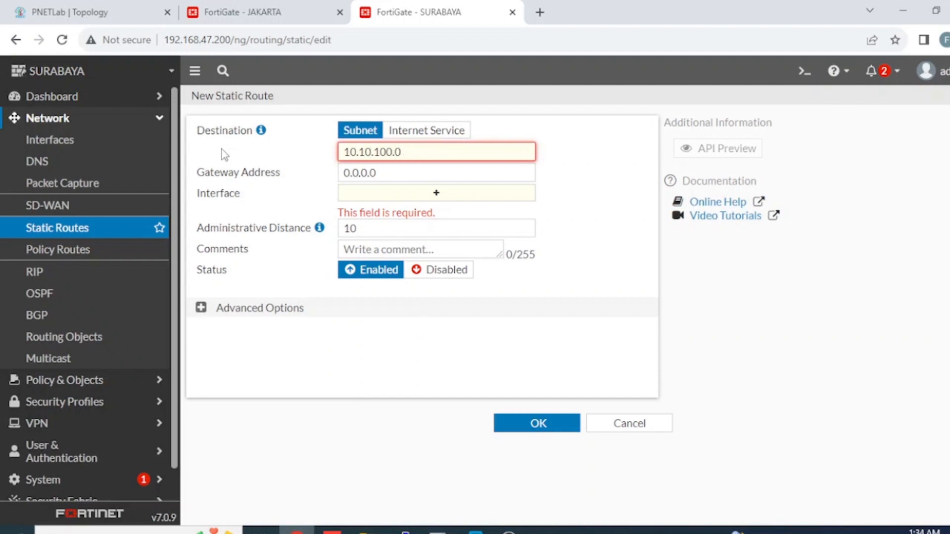
pyautogui.write('/24')
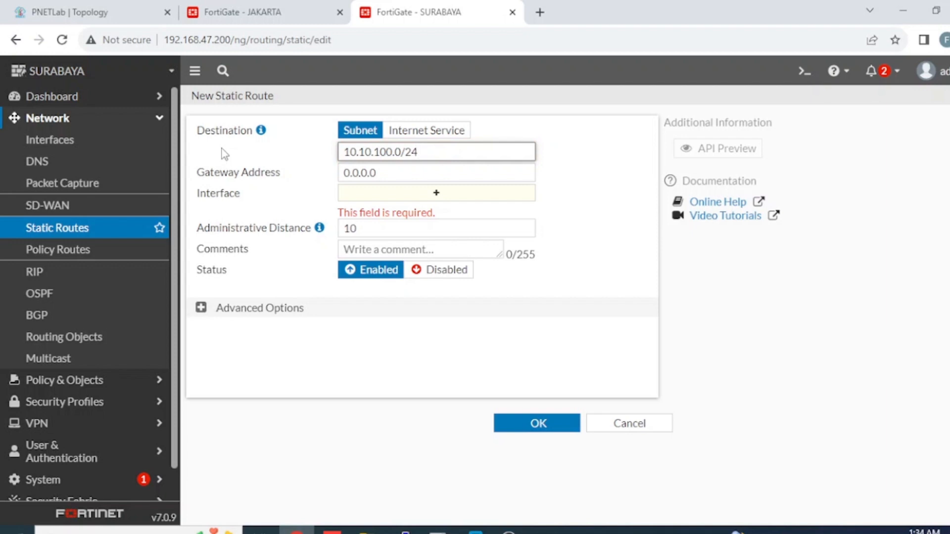
pyautogui.click(475, 198)
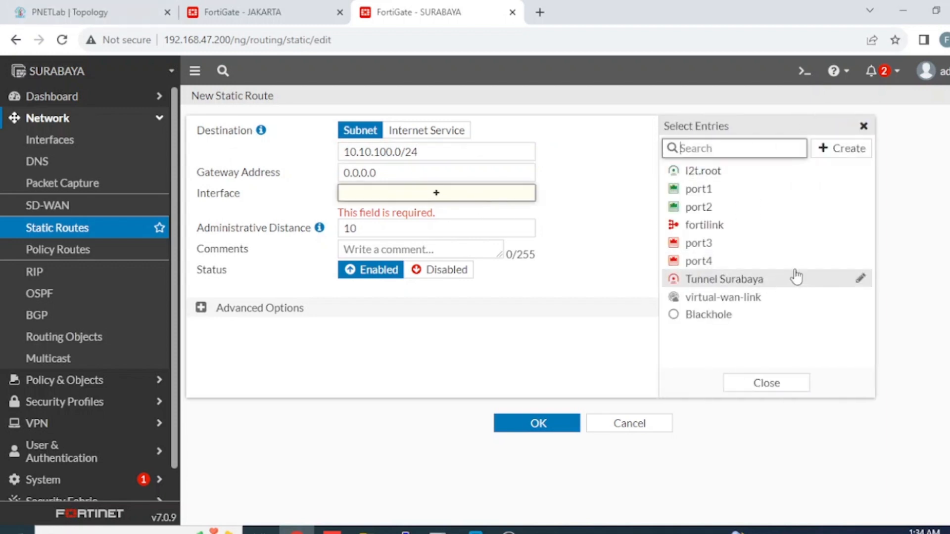
pyautogui.click(738, 280)
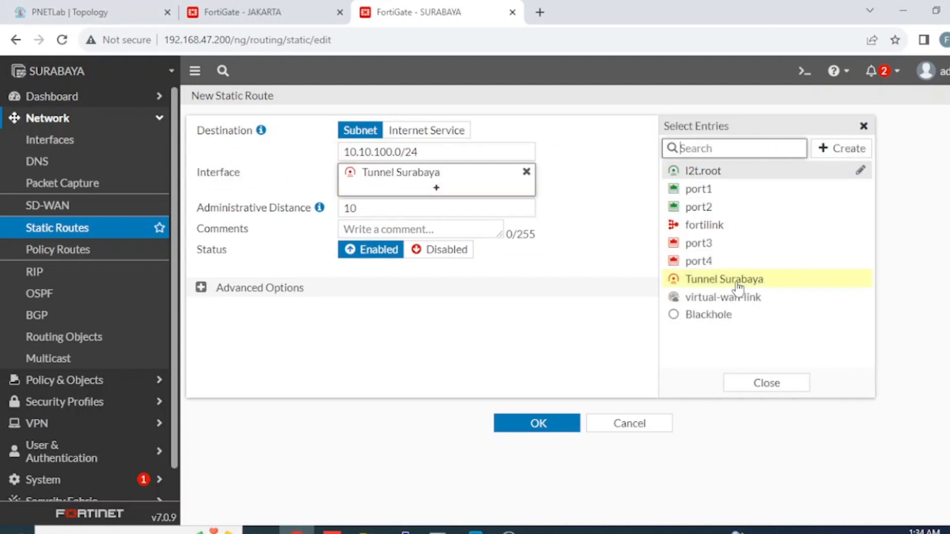
pyautogui.click(516, 424)
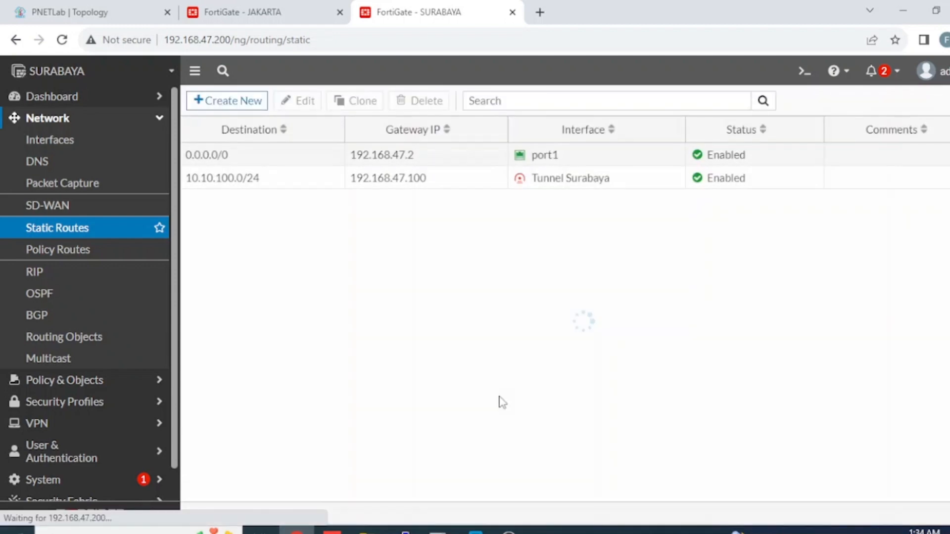
pyautogui.click(91, 384)
# Step: Start a new firewall policy 'To Jakarta' from port2 to Tunnel Surabaya
pyautogui.click(88, 168)
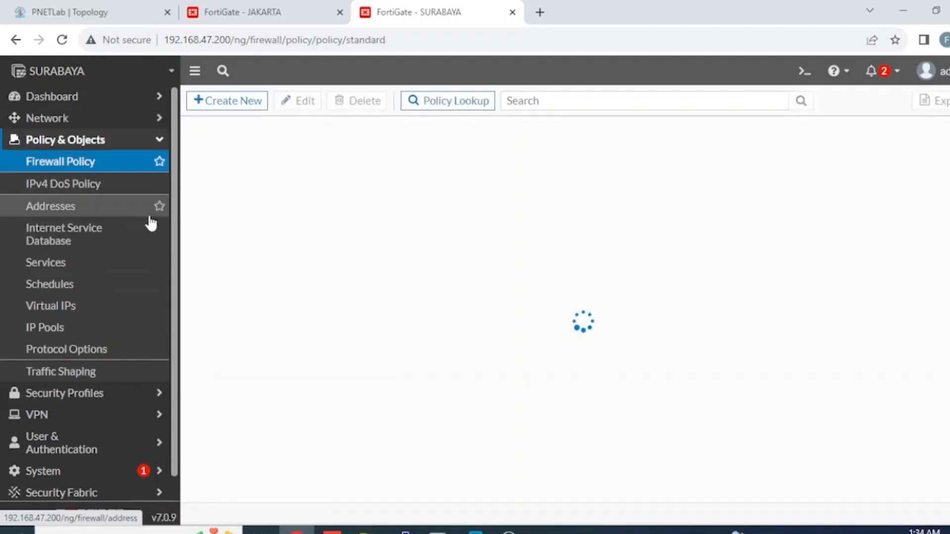
pyautogui.click(259, 106)
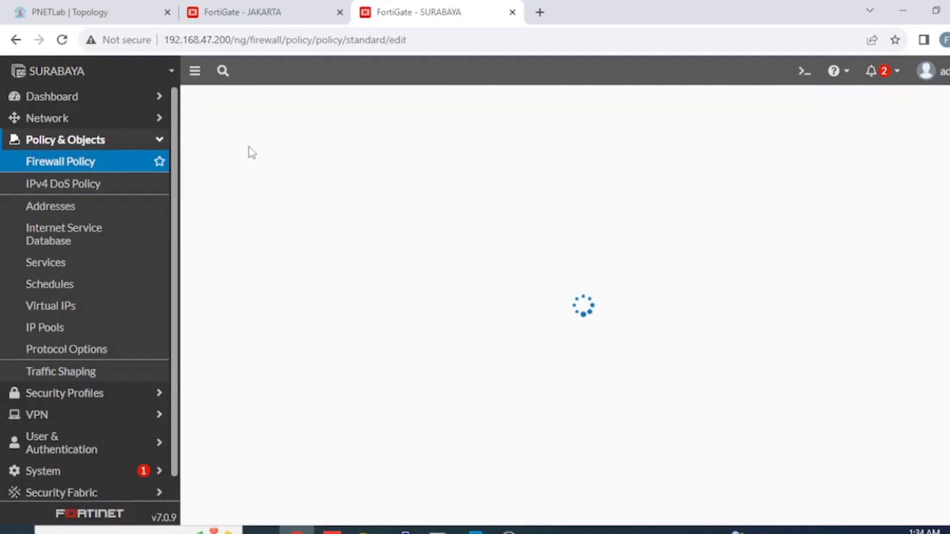
pyautogui.click(406, 142)
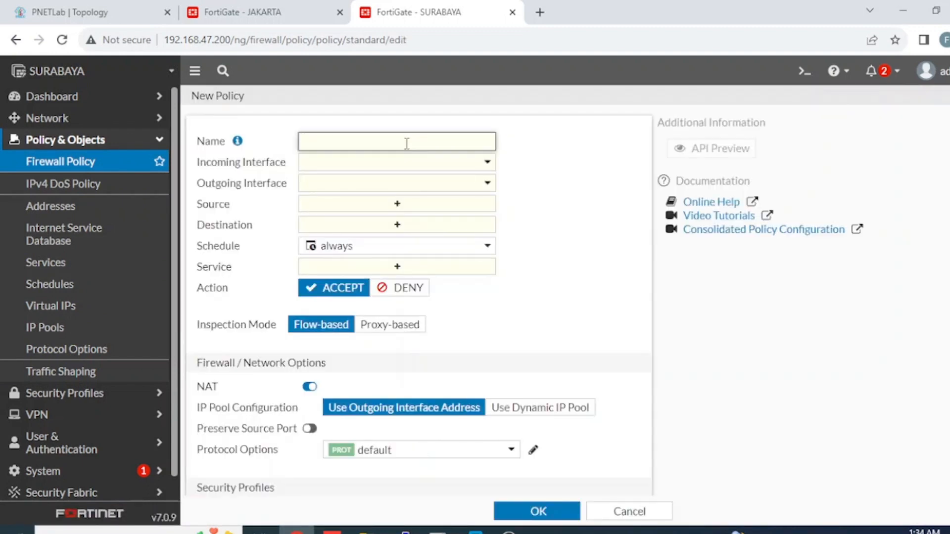
pyautogui.write('To Jakarta')
pyautogui.click(409, 163)
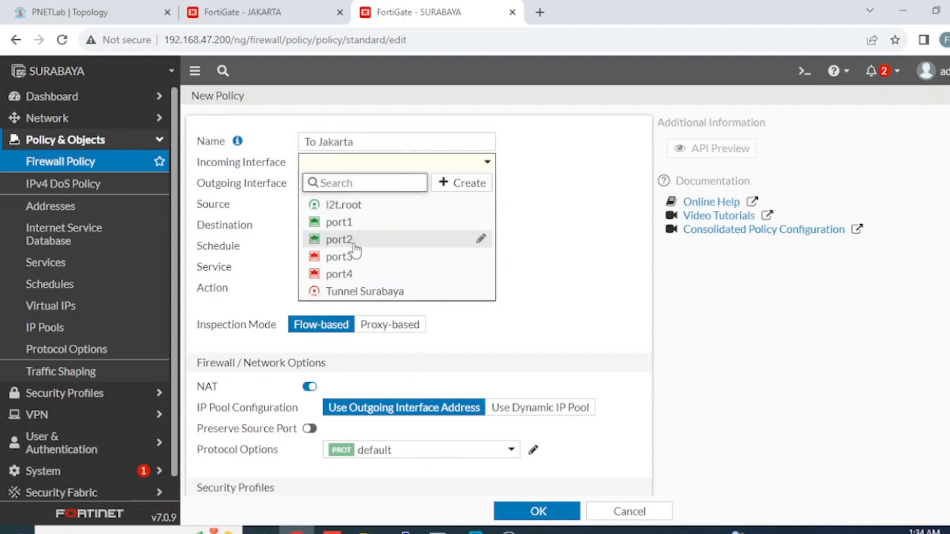
pyautogui.click(355, 241)
pyautogui.click(384, 187)
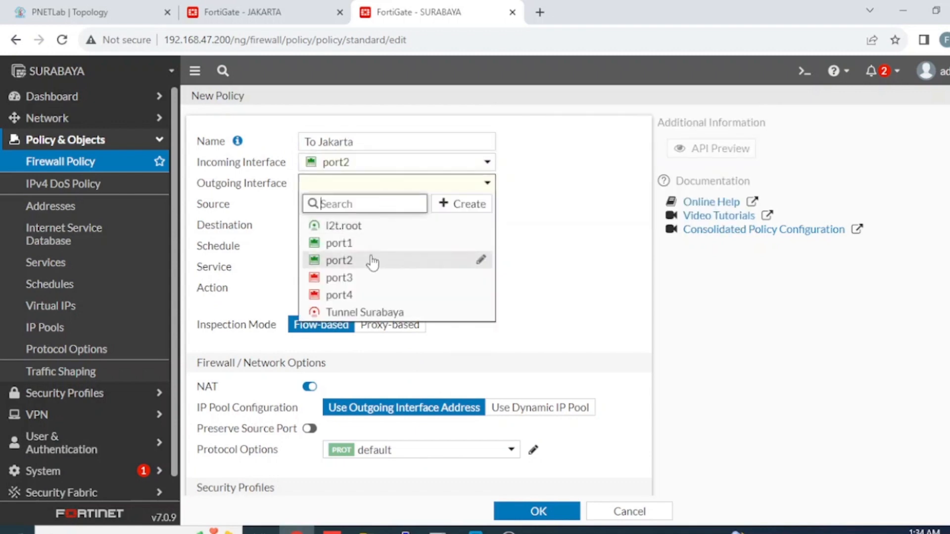
pyautogui.click(365, 312)
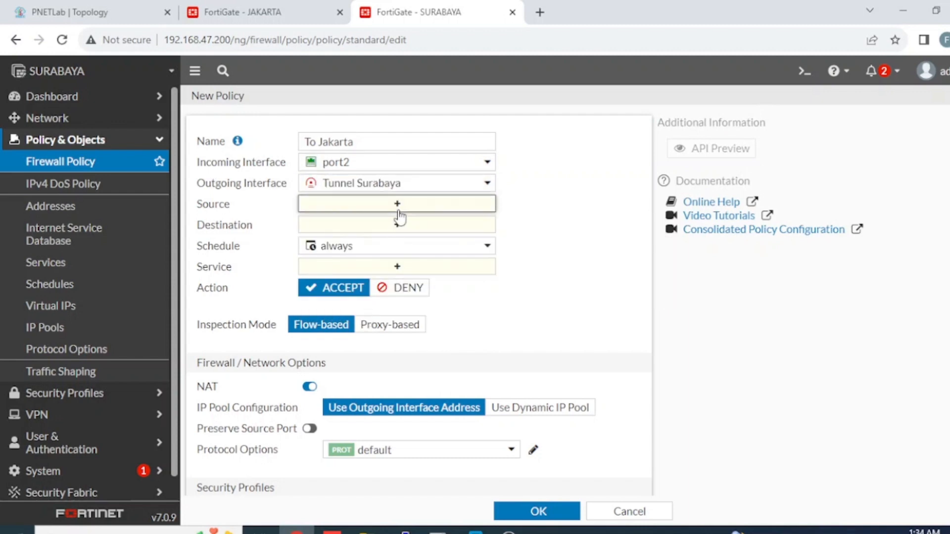
# Step: Create a LAN address object for 172.16.30.0/24 and use it as the policy source
pyautogui.click(475, 209)
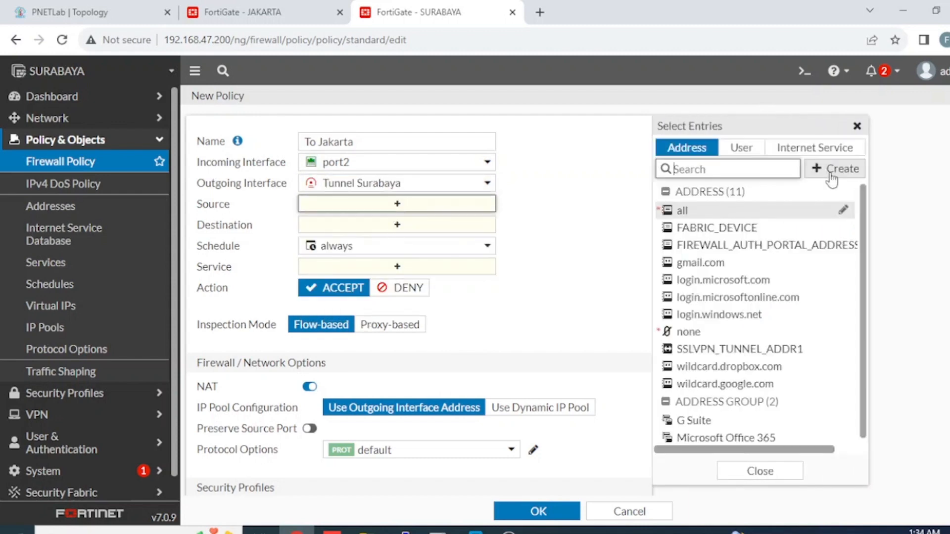
pyautogui.click(832, 169)
pyautogui.click(666, 215)
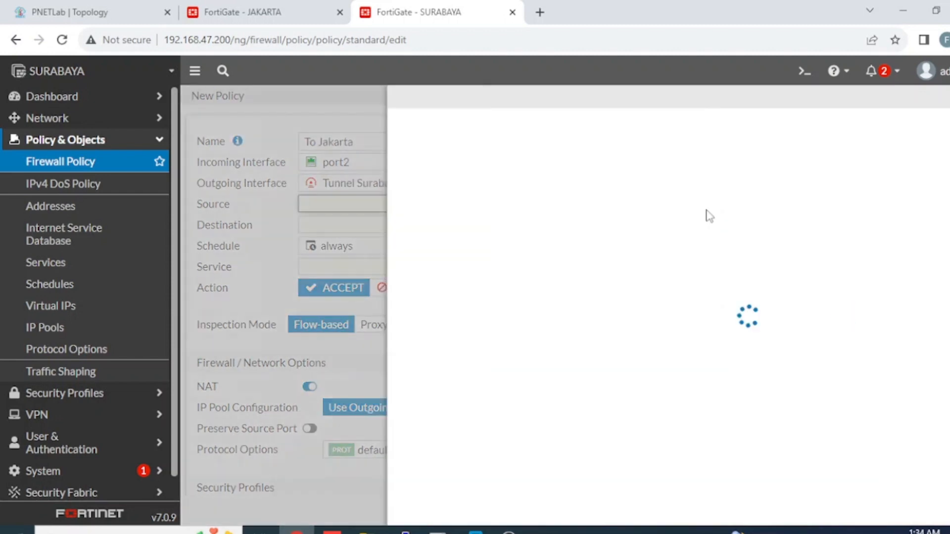
pyautogui.click(513, 140)
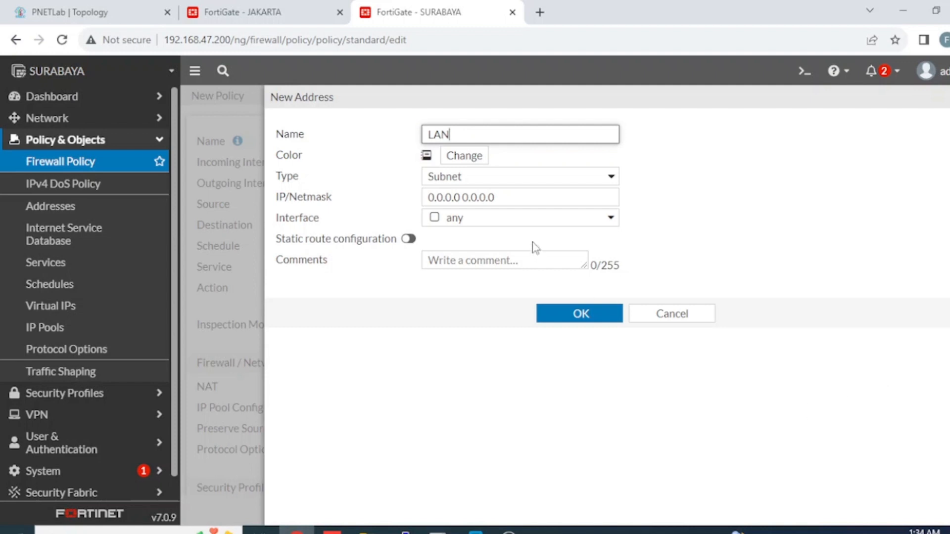
pyautogui.click(509, 195)
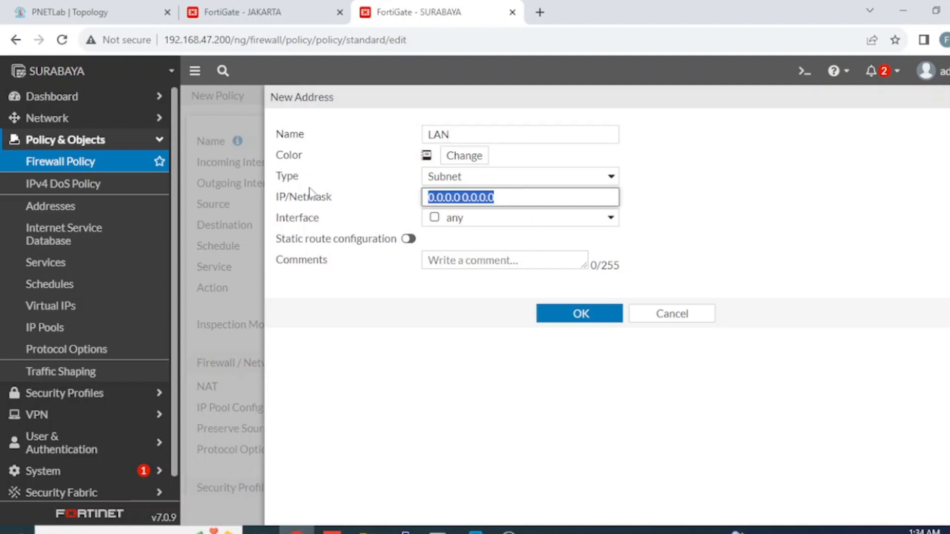
pyautogui.write('172.16.30.0/24')
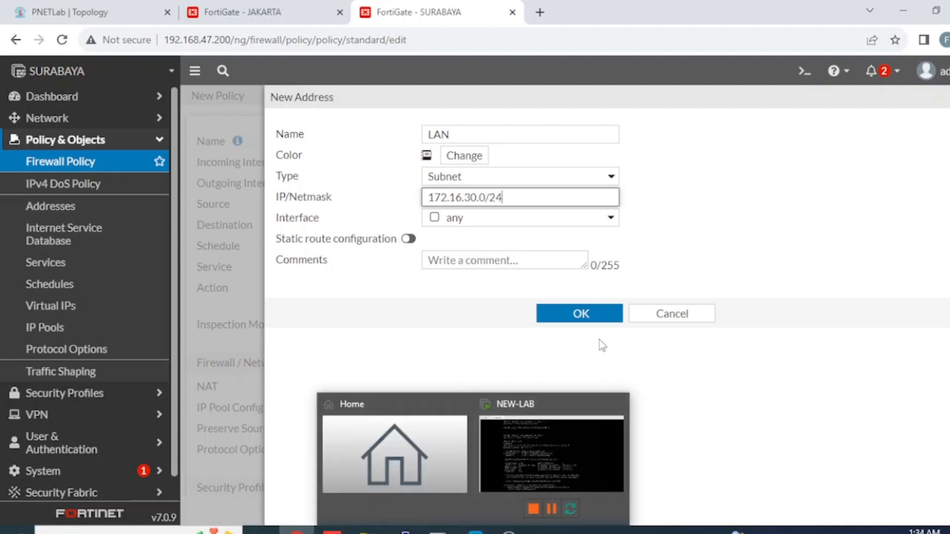
pyautogui.click(607, 311)
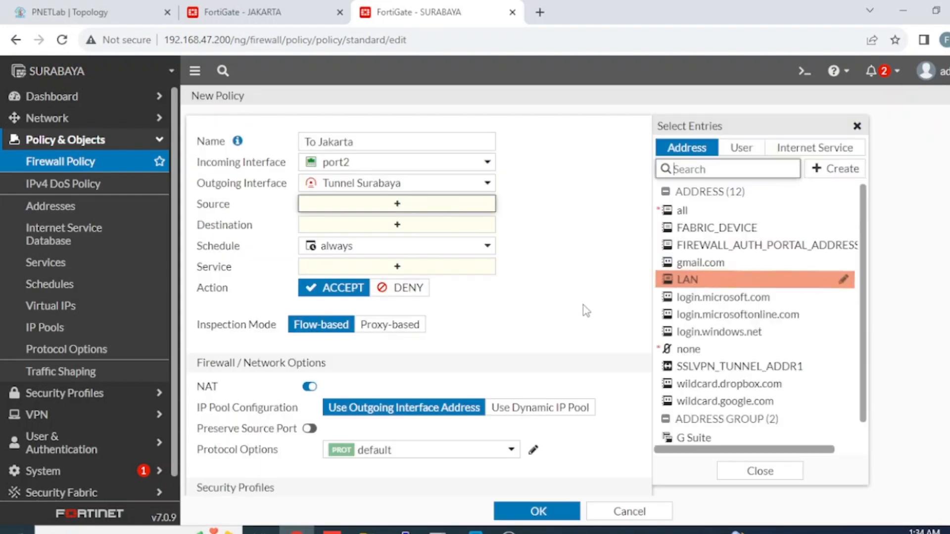
pyautogui.click(685, 280)
pyautogui.click(446, 240)
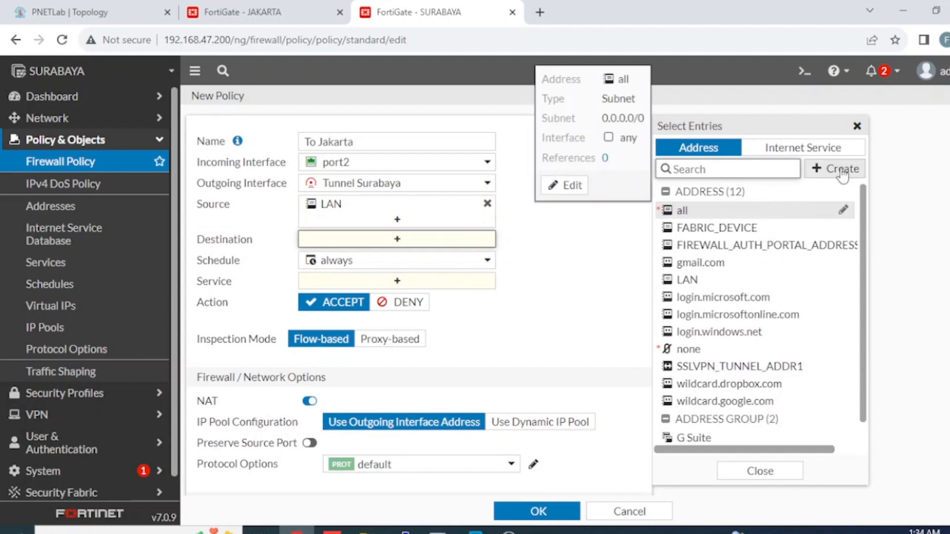
# Step: Create a new firewall address named Jakarta for the 10.10.100.0 subnet
pyautogui.click(821, 170)
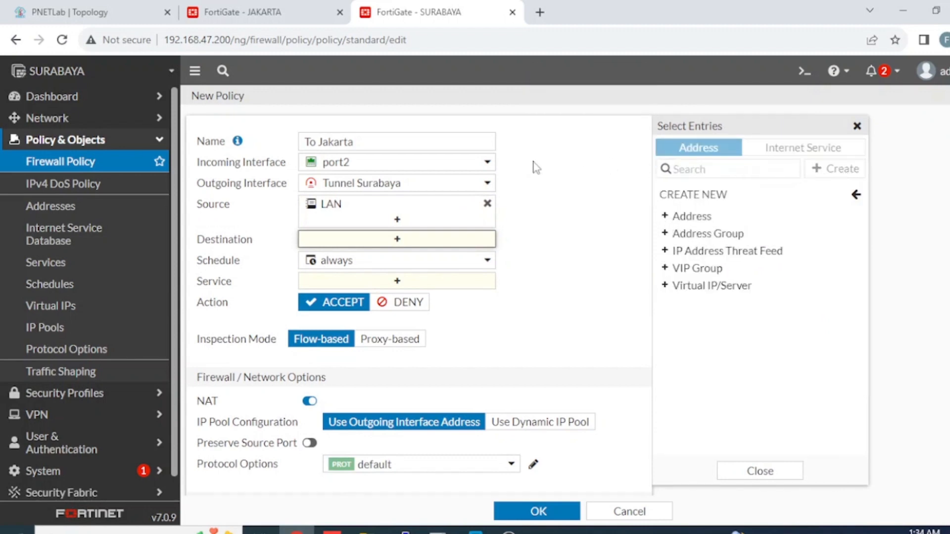
pyautogui.click(708, 217)
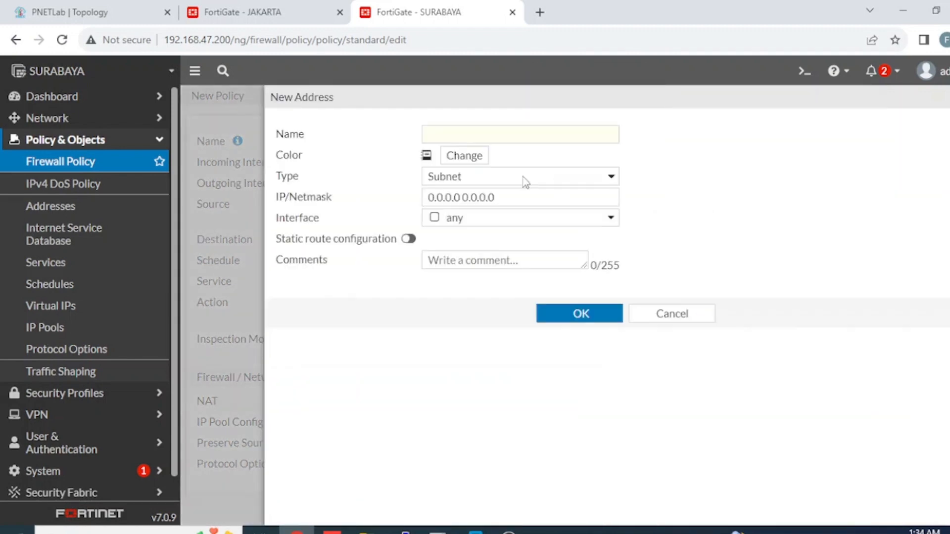
pyautogui.click(498, 137)
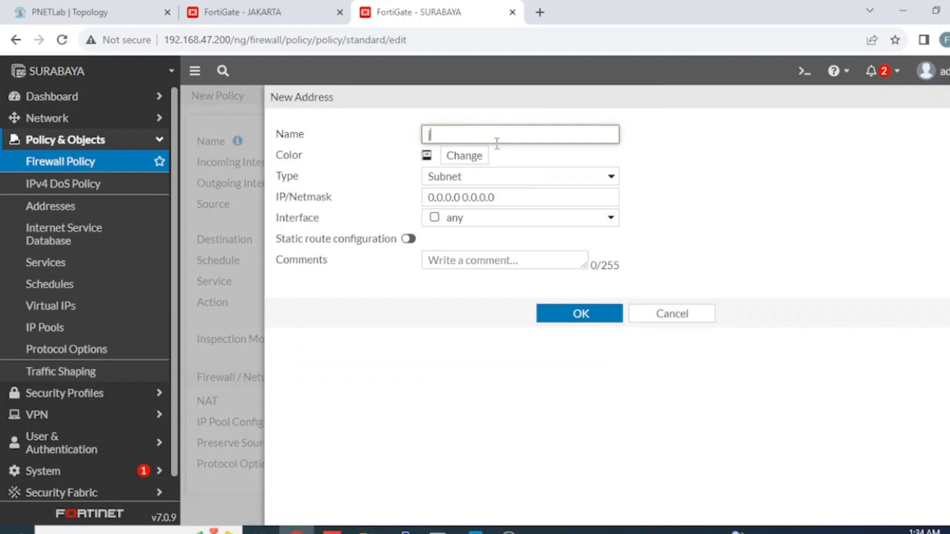
pyautogui.write('Jakarta')
pyautogui.moveTo(509, 197); pyautogui.dragTo(395, 194)
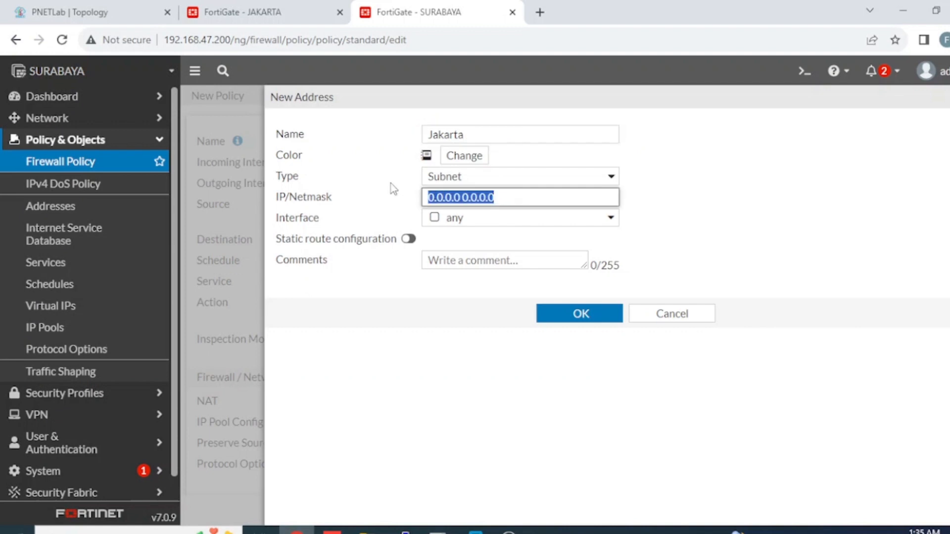
pyautogui.write('10.10.10')
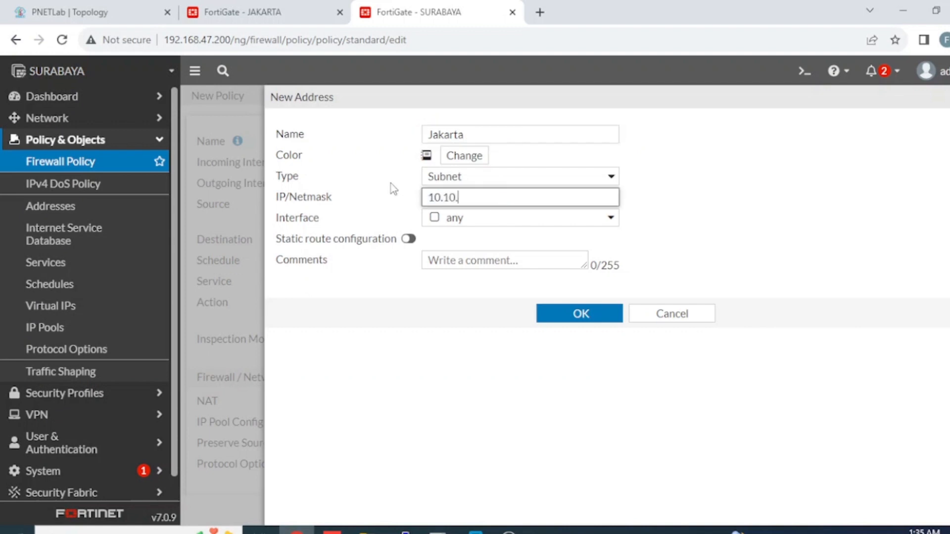
pyautogui.write('0.0/24')
pyautogui.click(605, 313)
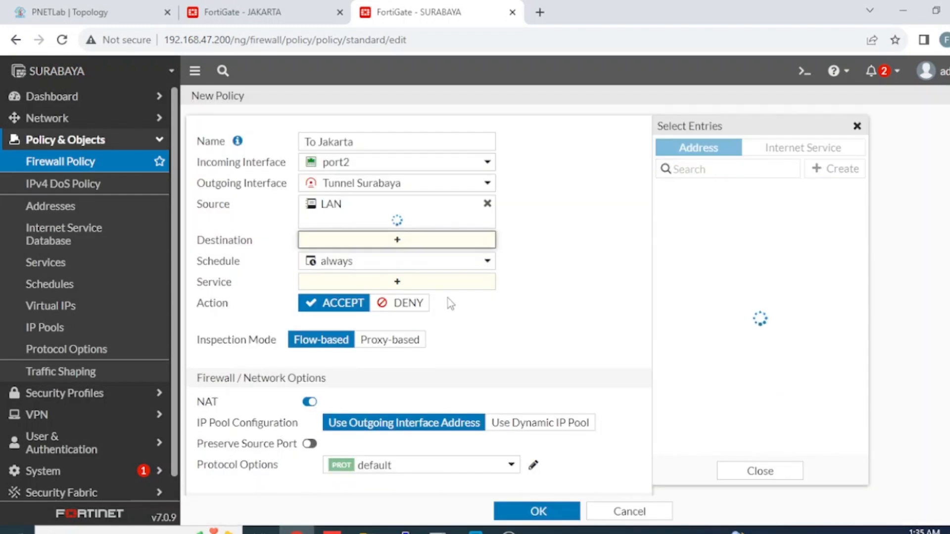
# Step: Set the policy's destination to Jakarta and service to ALL, disable NAT, log all sessions, and save
pyautogui.click(709, 285)
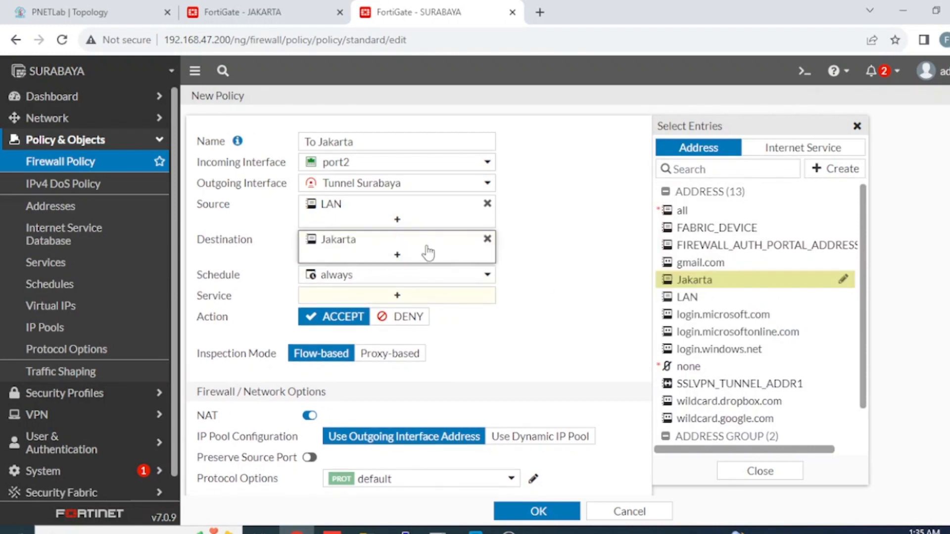
pyautogui.click(394, 296)
pyautogui.click(693, 206)
pyautogui.scroll(-3, 491, 367)
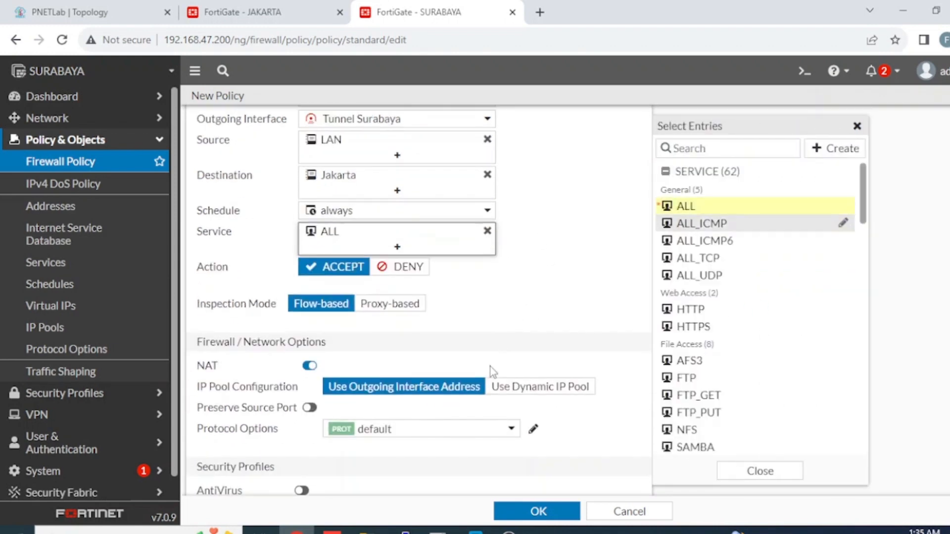
pyautogui.click(309, 286)
pyautogui.scroll(-5, 357, 414)
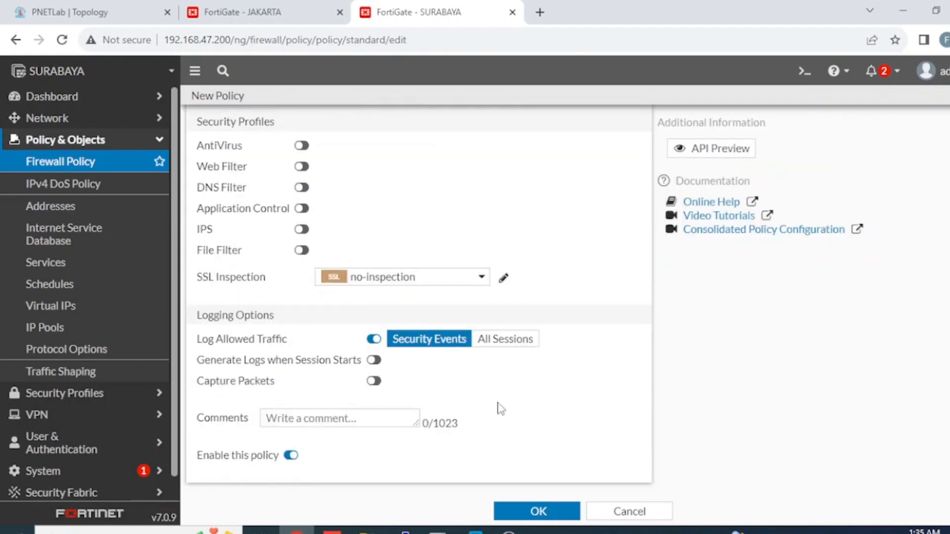
pyautogui.click(535, 343)
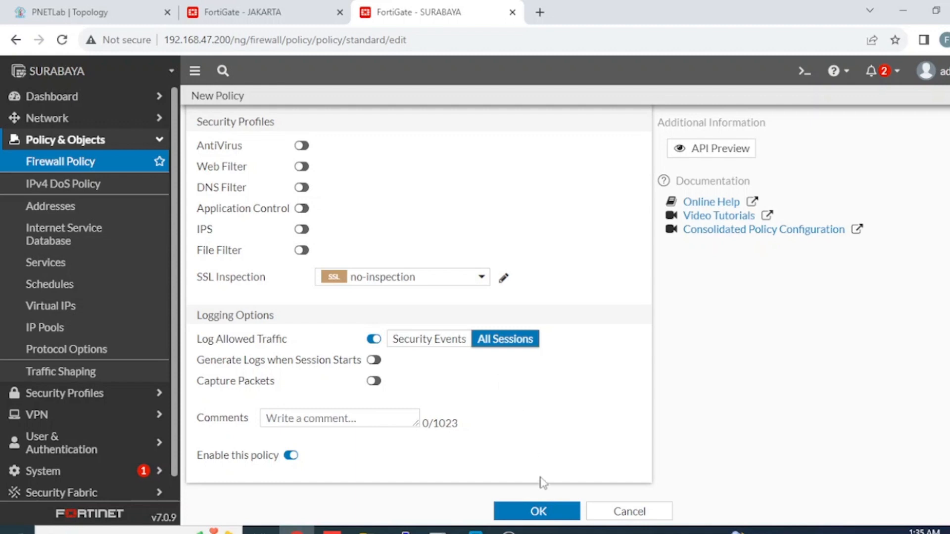
pyautogui.click(543, 513)
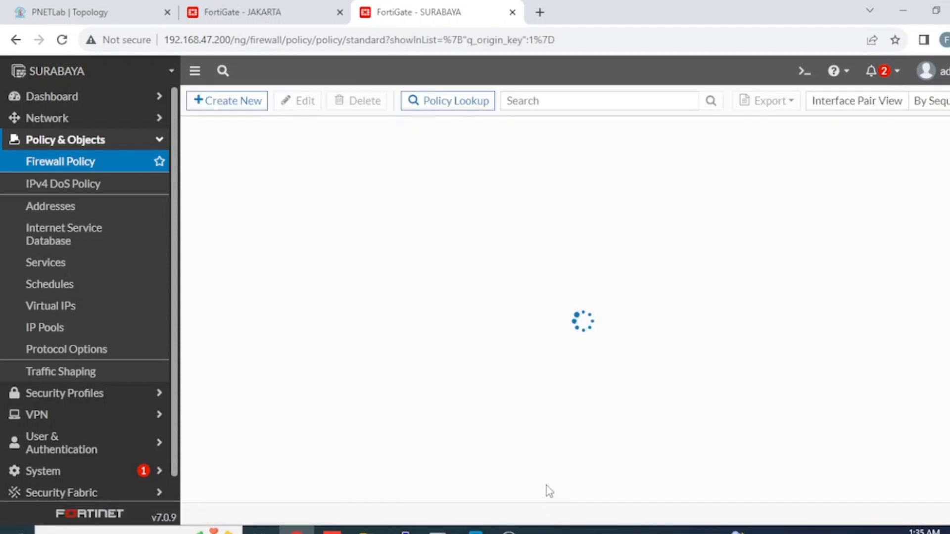
# Step: Clone the To Jakarta policy in reverse and name the copy From Jakarta
pyautogui.rightClick(231, 179)
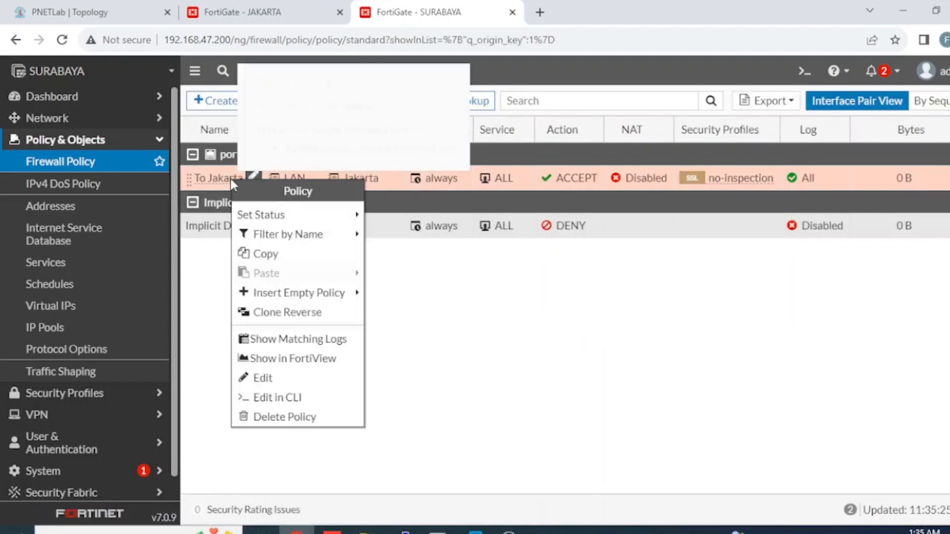
pyautogui.moveTo(349, 216)
pyautogui.moveTo(322, 243)
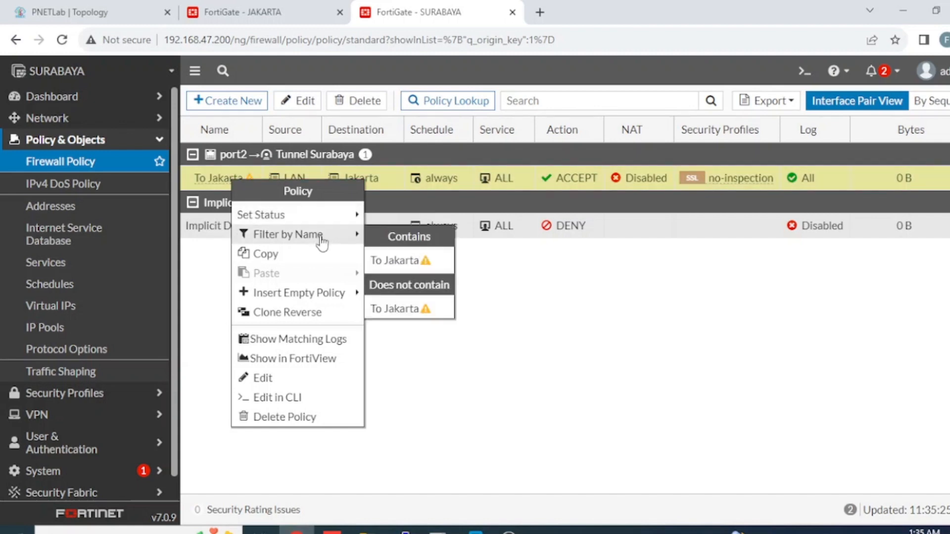
pyautogui.click(335, 313)
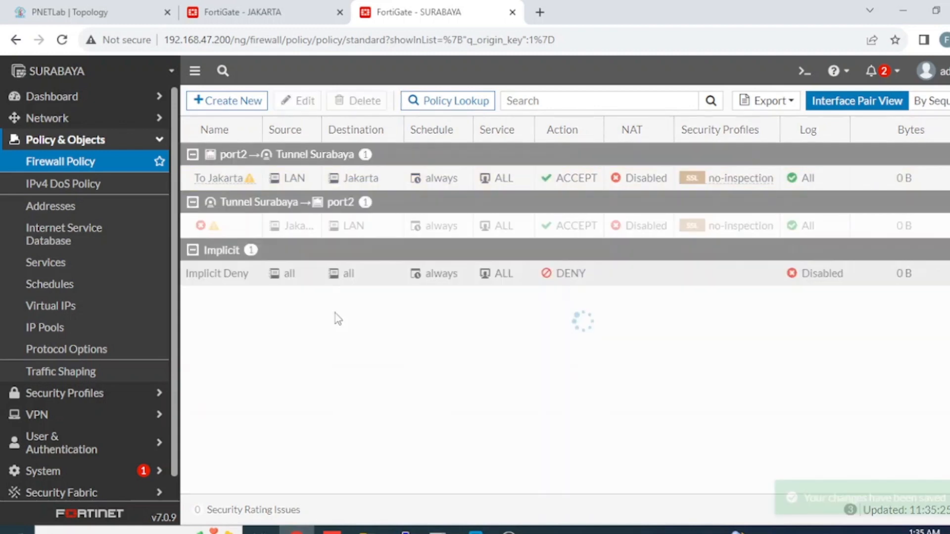
pyautogui.click(253, 224)
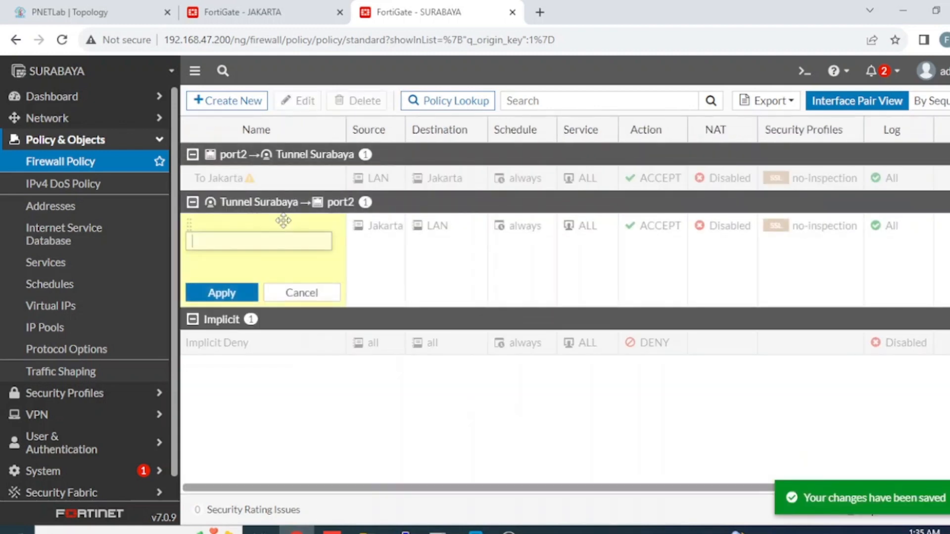
pyautogui.doubleClick(363, 291)
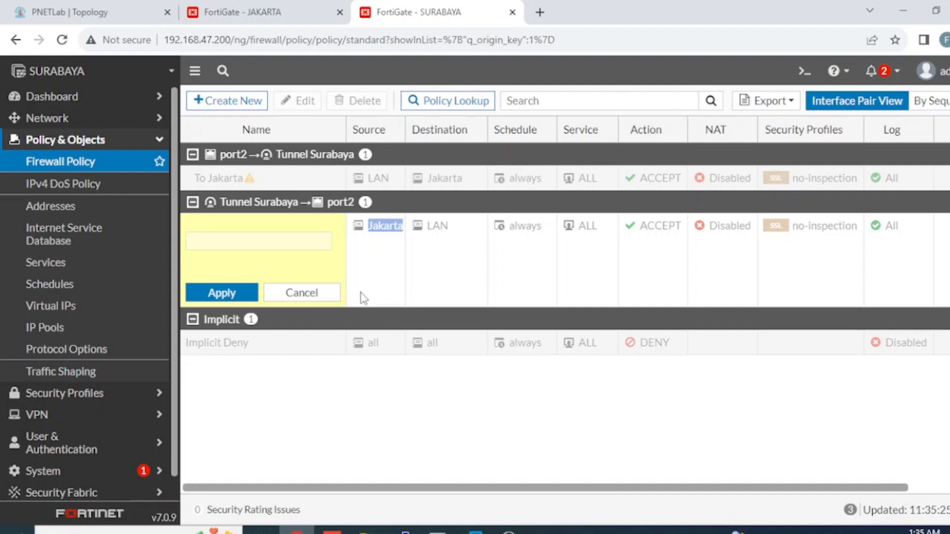
pyautogui.click(364, 296)
pyautogui.click(203, 242)
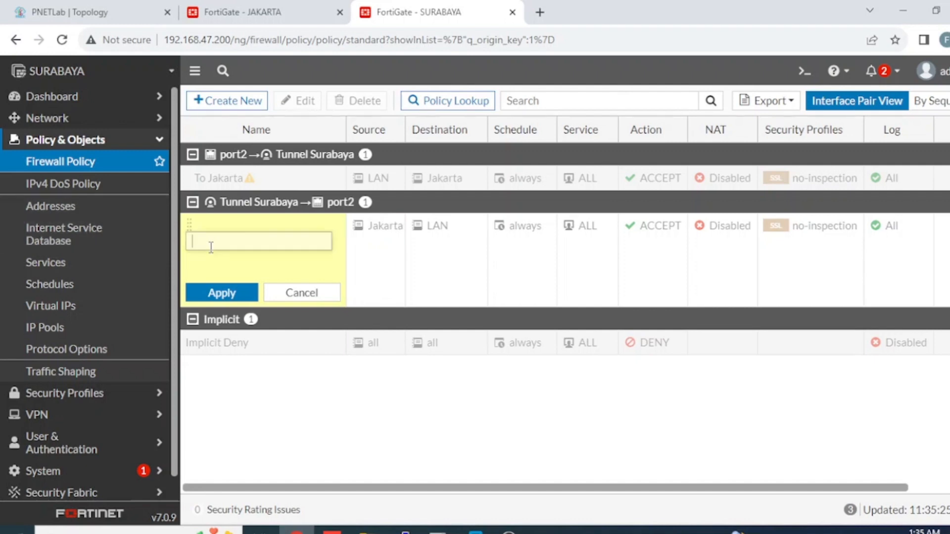
pyautogui.write('From Jakarta')
pyautogui.click(218, 230)
pyautogui.click(232, 297)
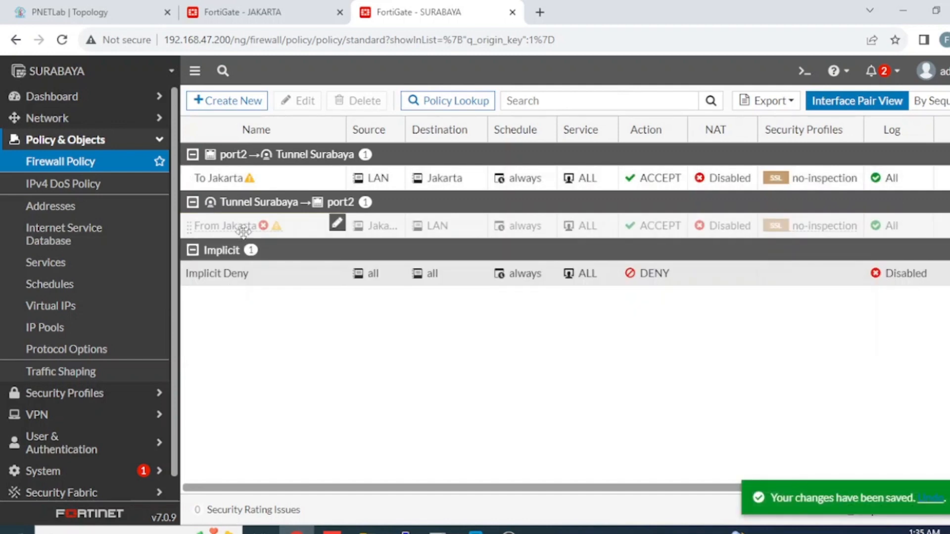
# Step: Enable the From Jakarta policy, then bring up JAKARTA's firewall policy list
pyautogui.rightClick(247, 232)
pyautogui.click(406, 265)
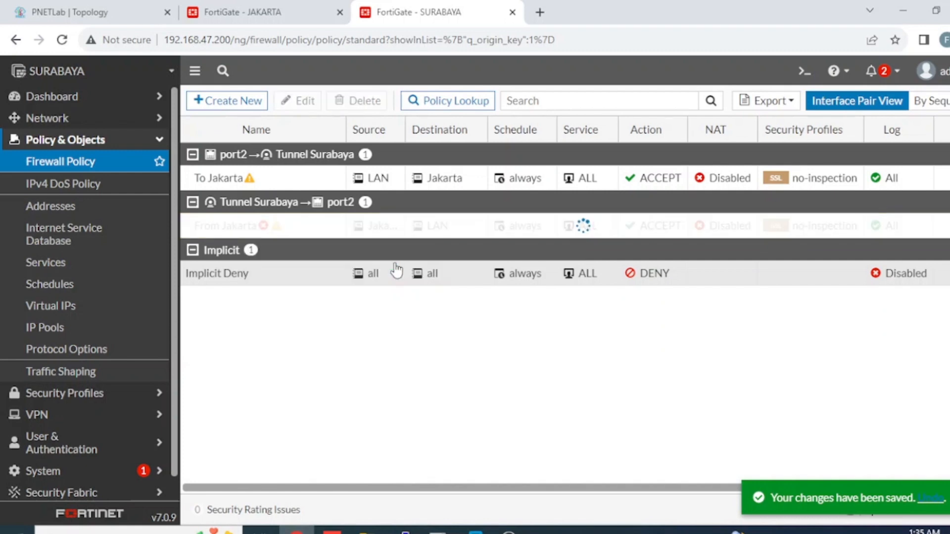
pyautogui.click(228, 19)
pyautogui.click(115, 160)
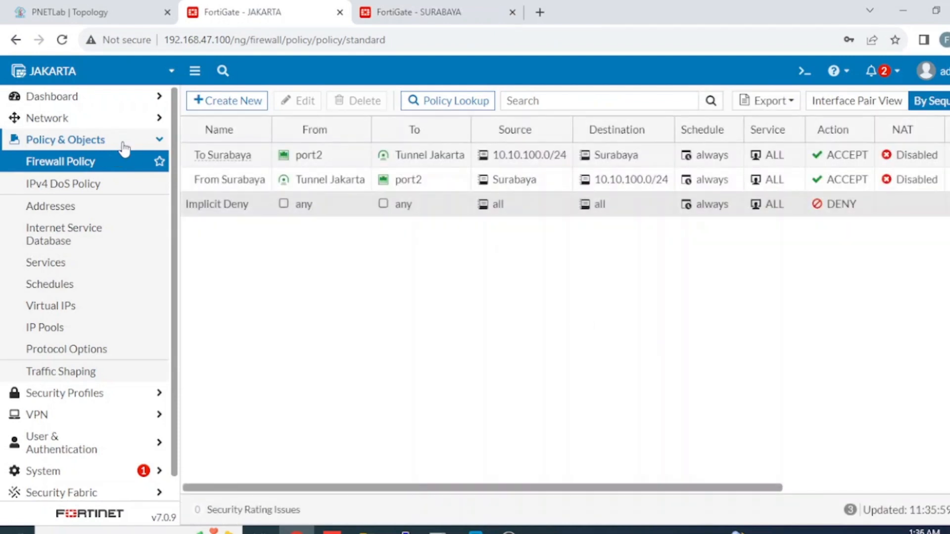
# Step: Recheck SURABAYA's policies, then confirm JAKARTA's Tunnel Jakarta is Up toward 192.168.47.200
pyautogui.click(409, 15)
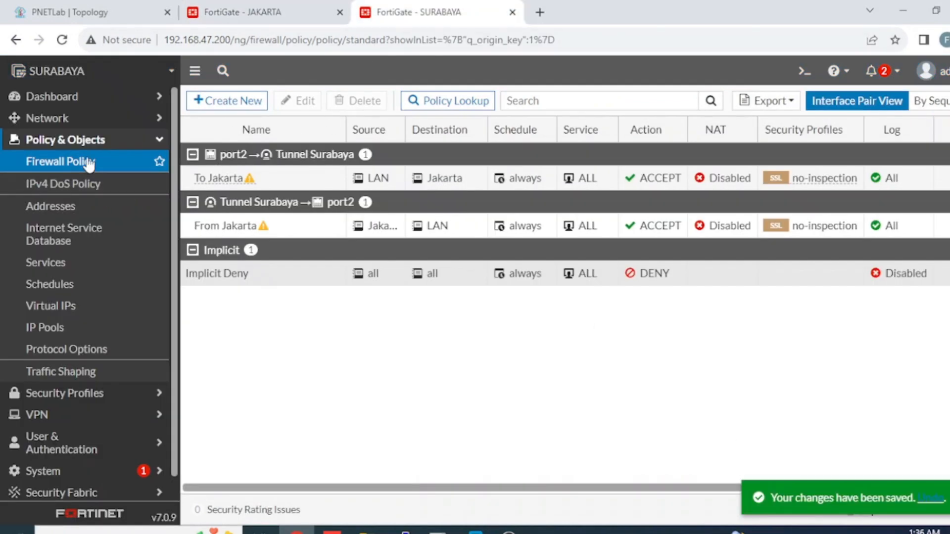
pyautogui.click(143, 162)
pyautogui.click(229, 14)
pyautogui.scroll(-1, 94, 376)
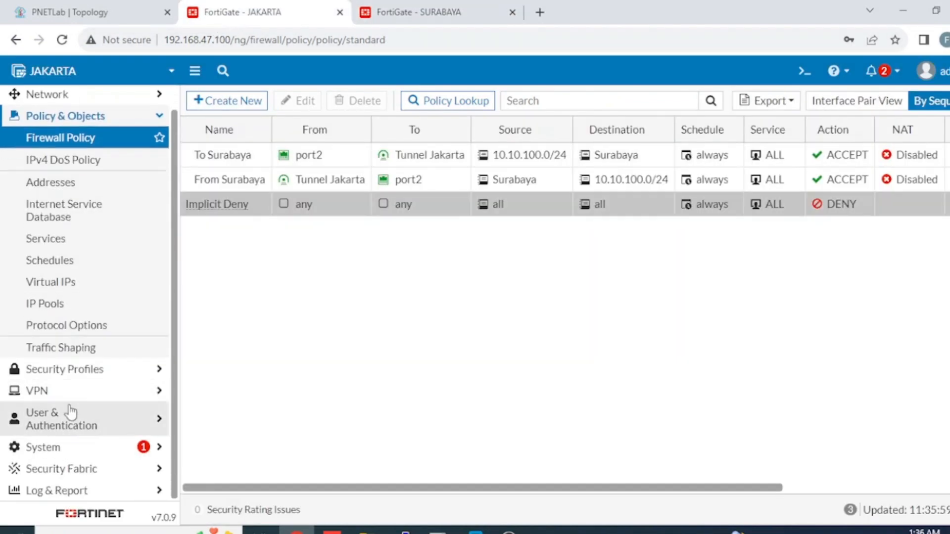
pyautogui.click(67, 388)
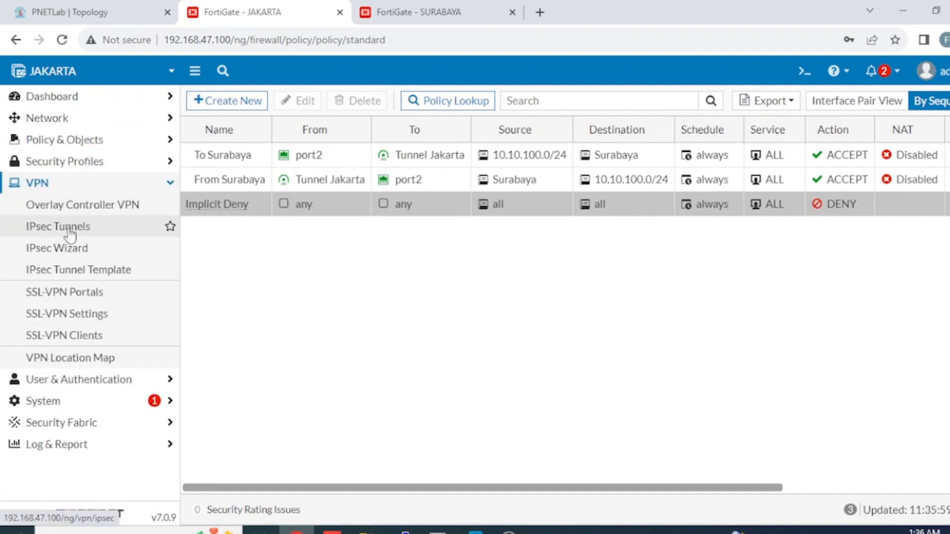
pyautogui.click(73, 227)
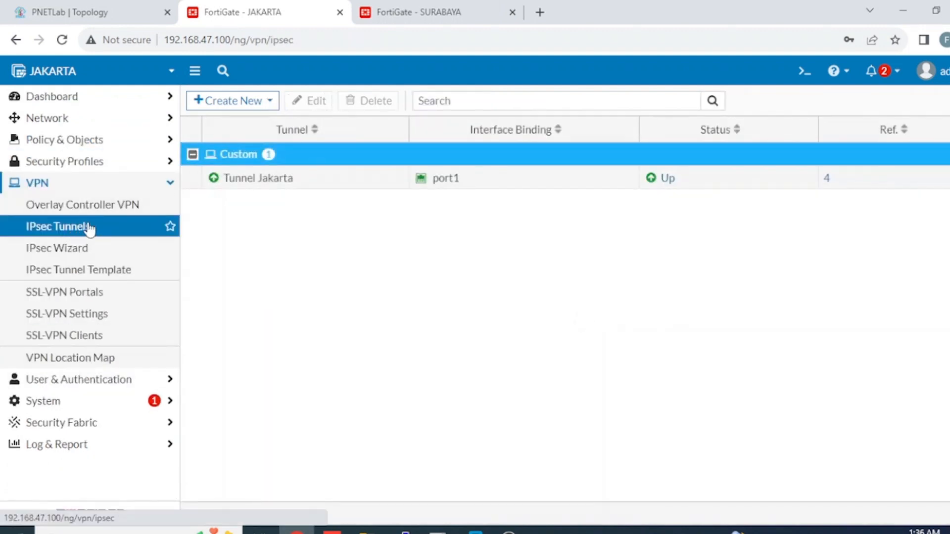
pyautogui.moveTo(269, 185)
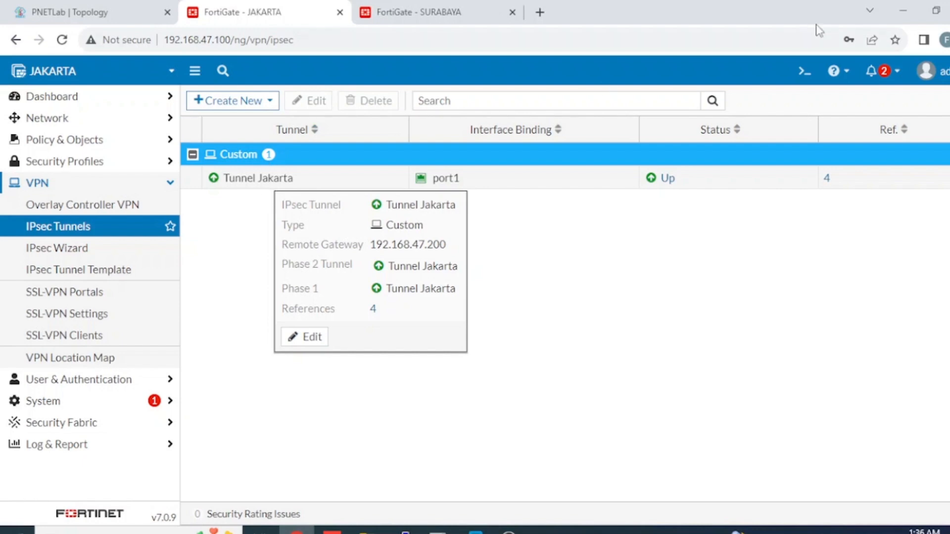
# Step: Run 'get vpn ipsec tunnel summary' in JAKARTA's CLI console and confirm selectors 1/1 up
pyautogui.click(804, 71)
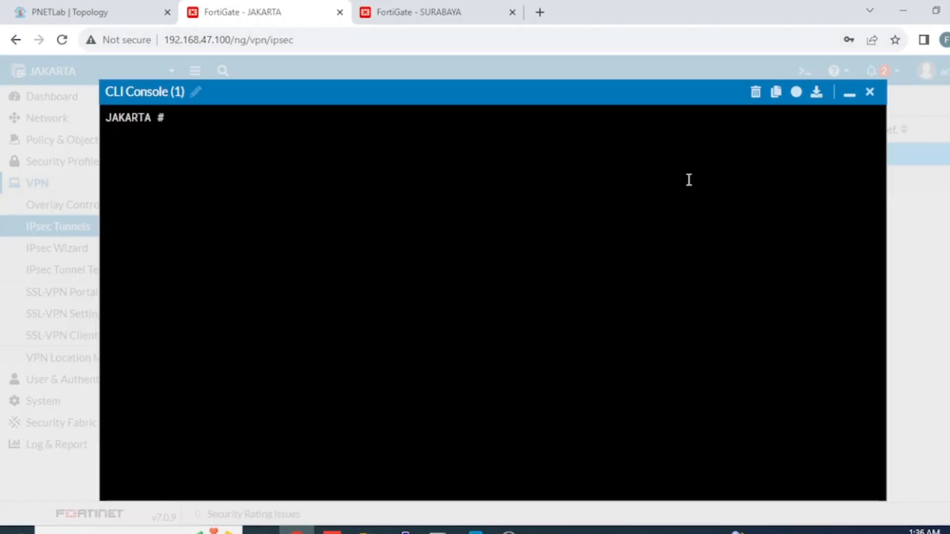
pyautogui.write('get vpn ipsec ')
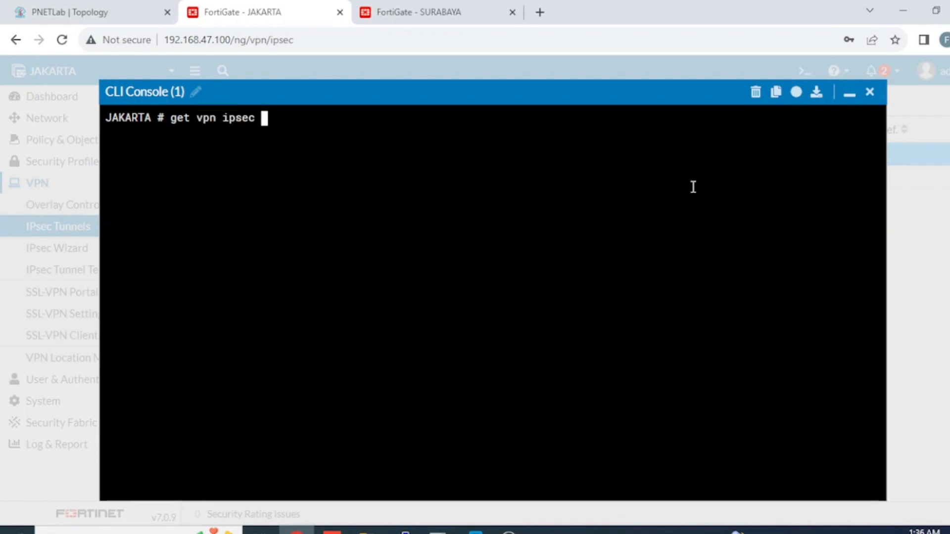
pyautogui.write('tunnel ')
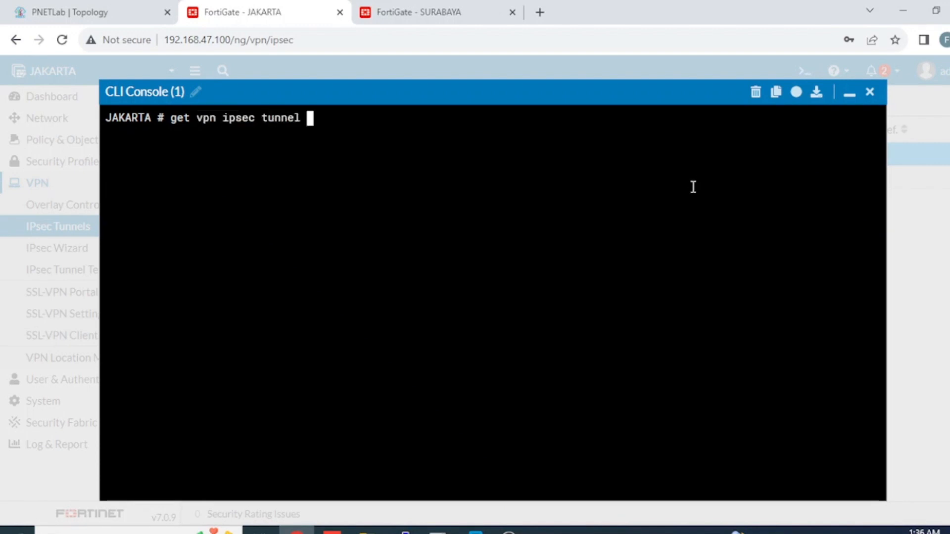
pyautogui.write('summary')
pyautogui.press('Return')
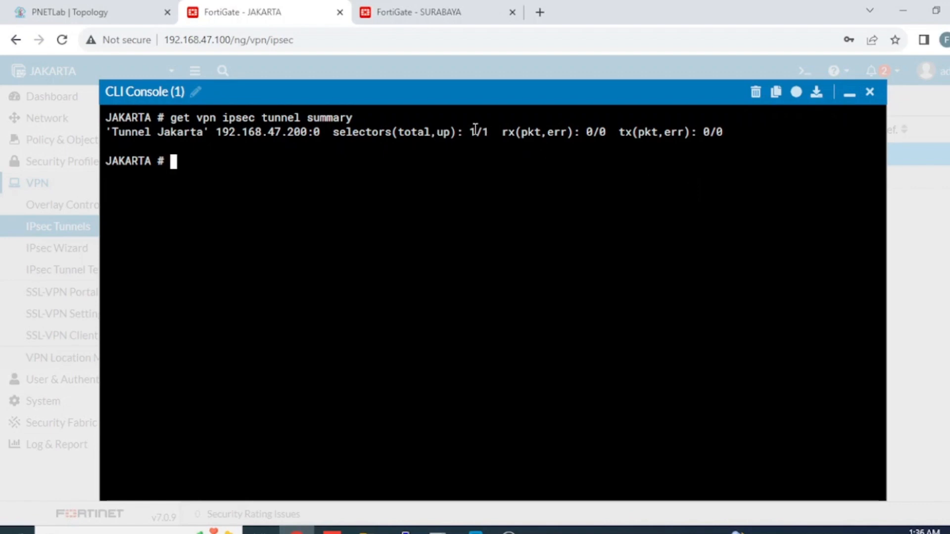
pyautogui.moveTo(469, 132); pyautogui.dragTo(487, 131)
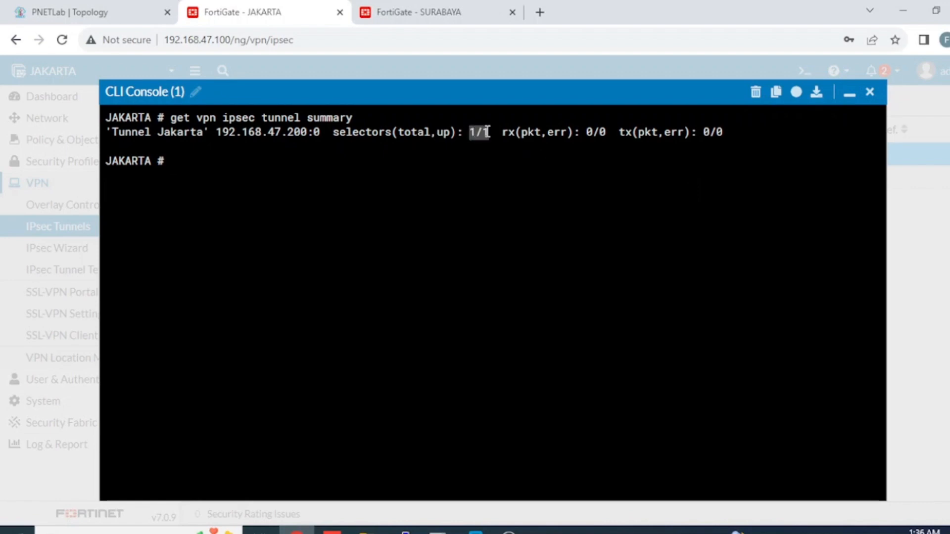
pyautogui.click(493, 146)
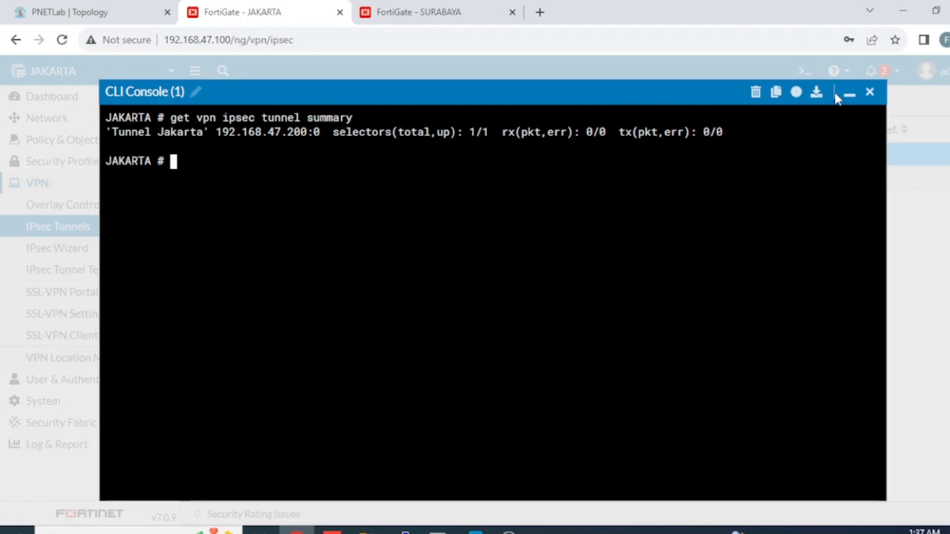
pyautogui.click(848, 94)
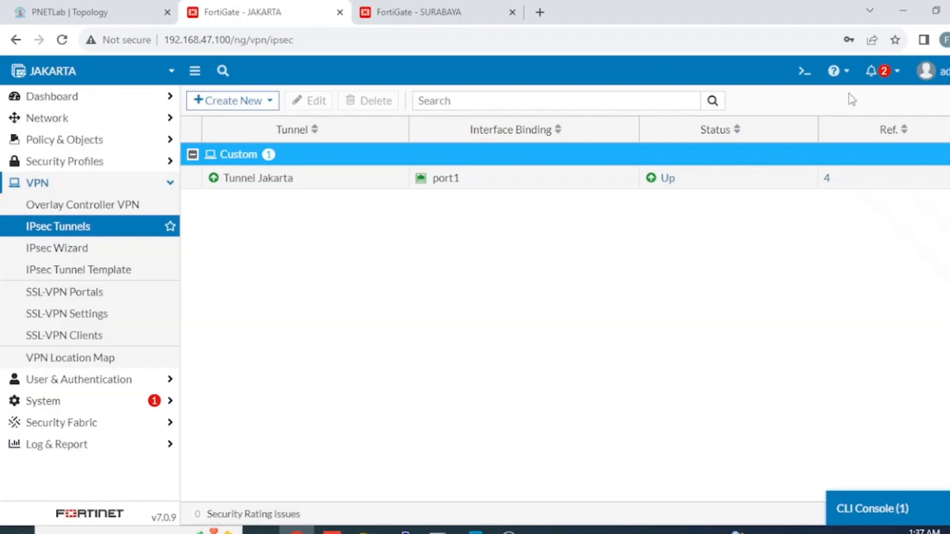
# Step: Confirm Tunnel Surabaya shows Up in SURABAYA's IPsec Tunnels list
pyautogui.click(365, 14)
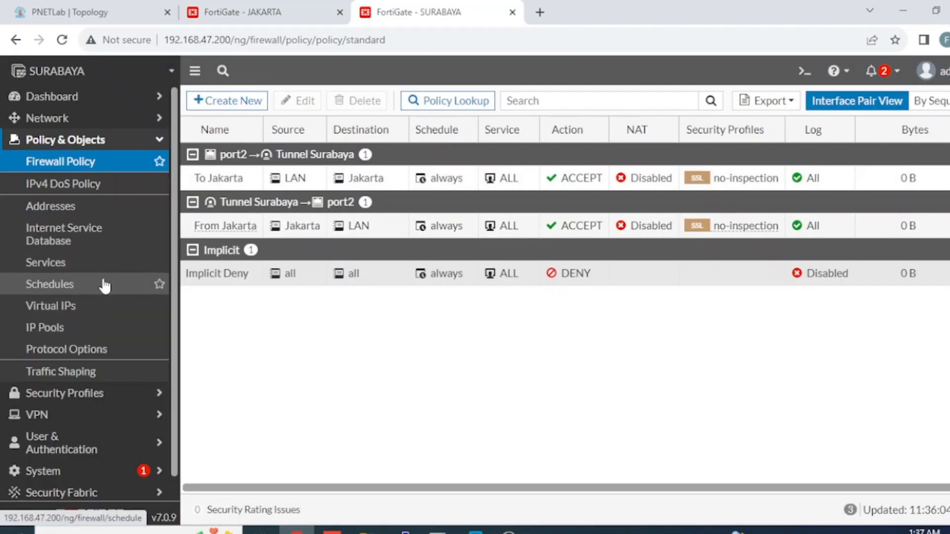
pyautogui.scroll(-1, 99, 316)
pyautogui.click(90, 392)
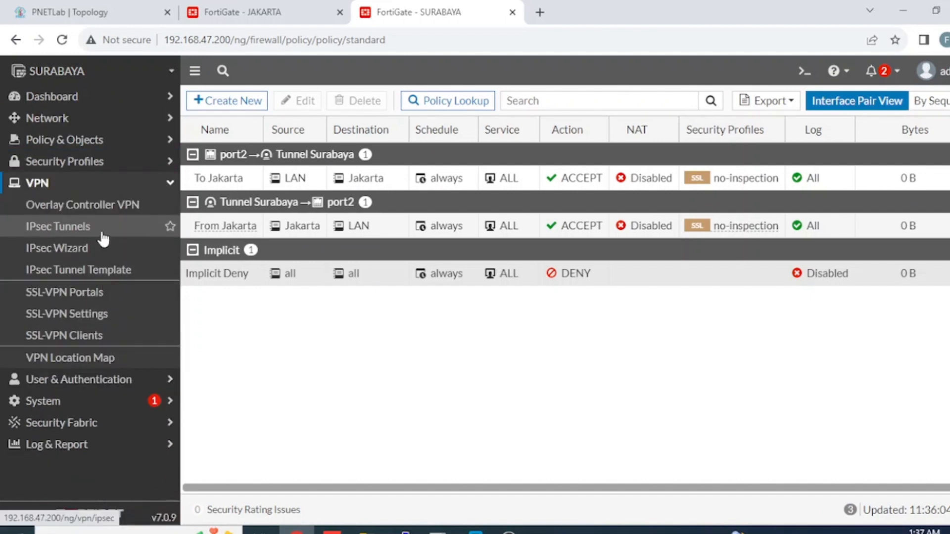
pyautogui.click(102, 233)
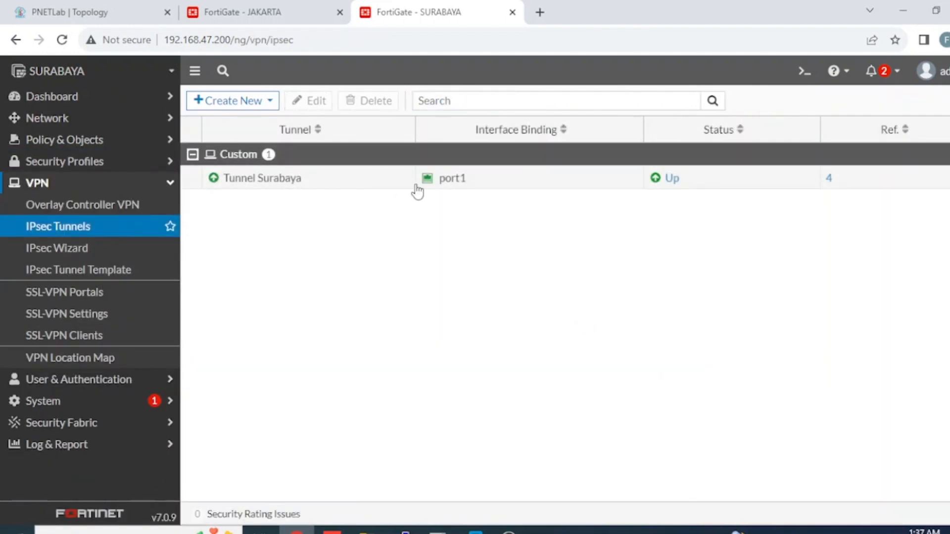
# Step: Return to JAKARTA and open its Status dashboard
pyautogui.click(235, 11)
pyautogui.click(140, 102)
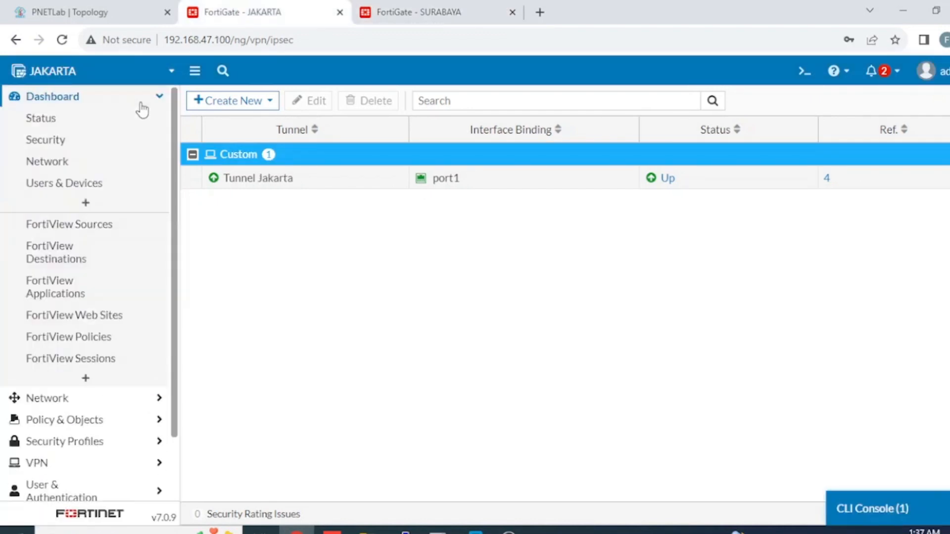
pyautogui.click(123, 121)
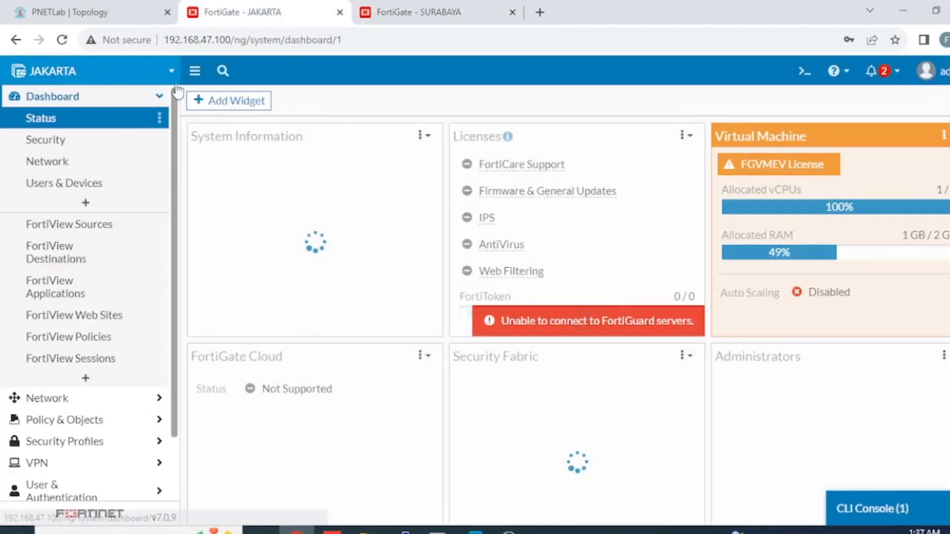
# Step: Add the IPsec monitoring widget to JAKARTA's Status dashboard
pyautogui.scroll(-8, 785, 329)
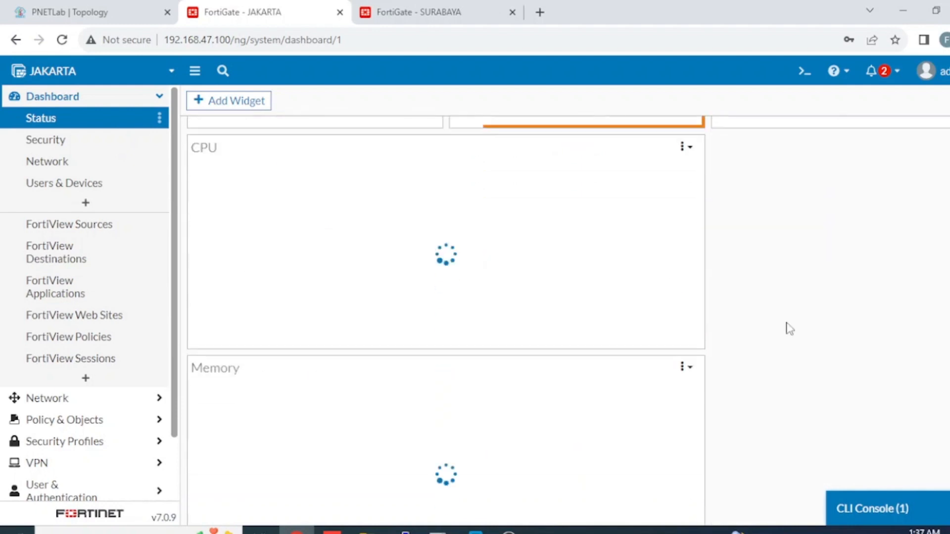
pyautogui.scroll(-10, 785, 328)
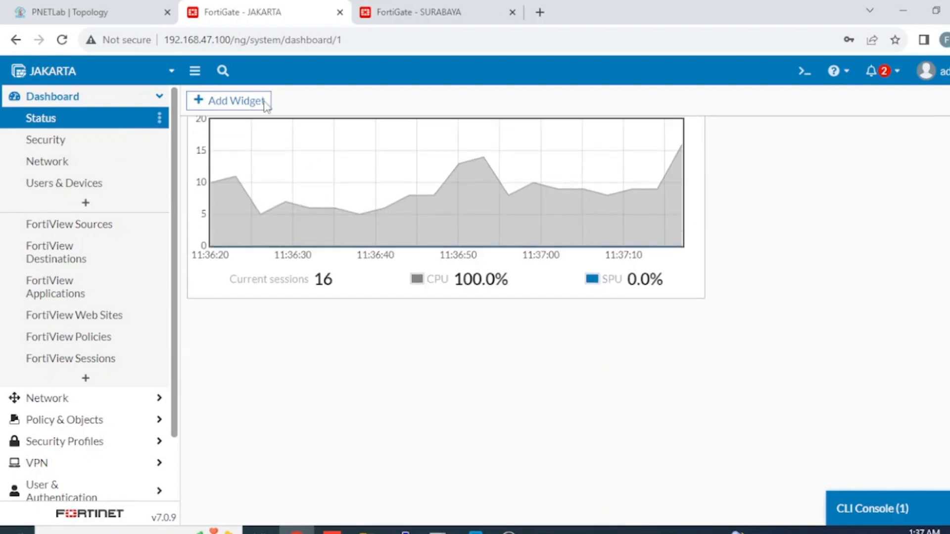
pyautogui.click(266, 106)
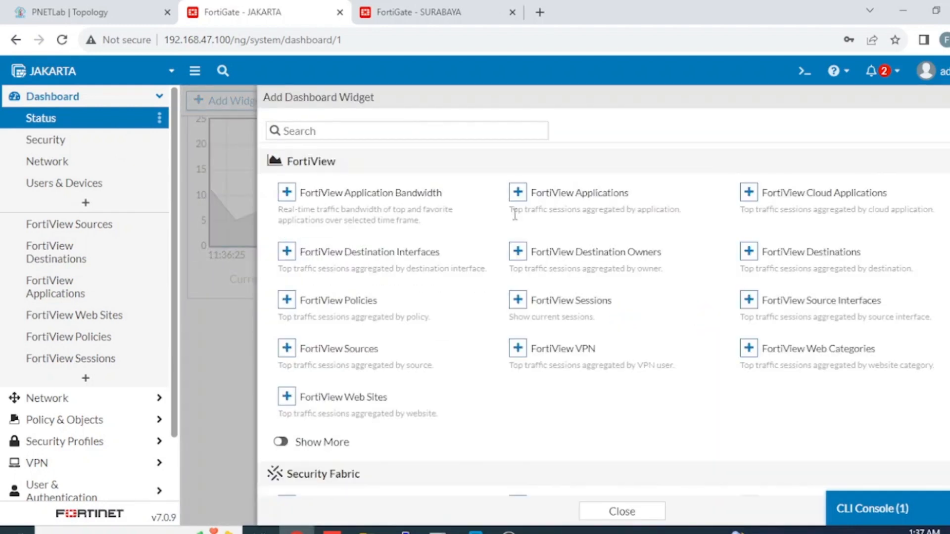
pyautogui.scroll(-5, 524, 252)
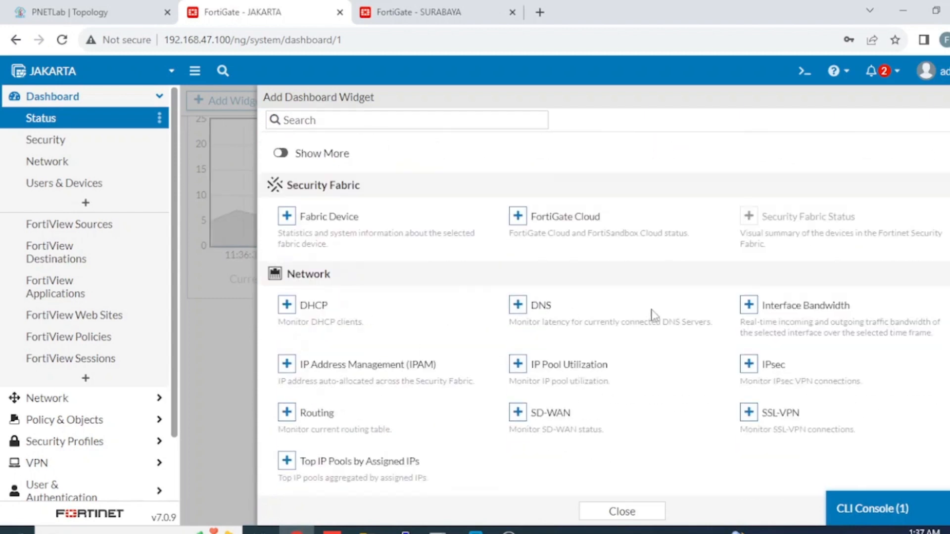
pyautogui.click(749, 365)
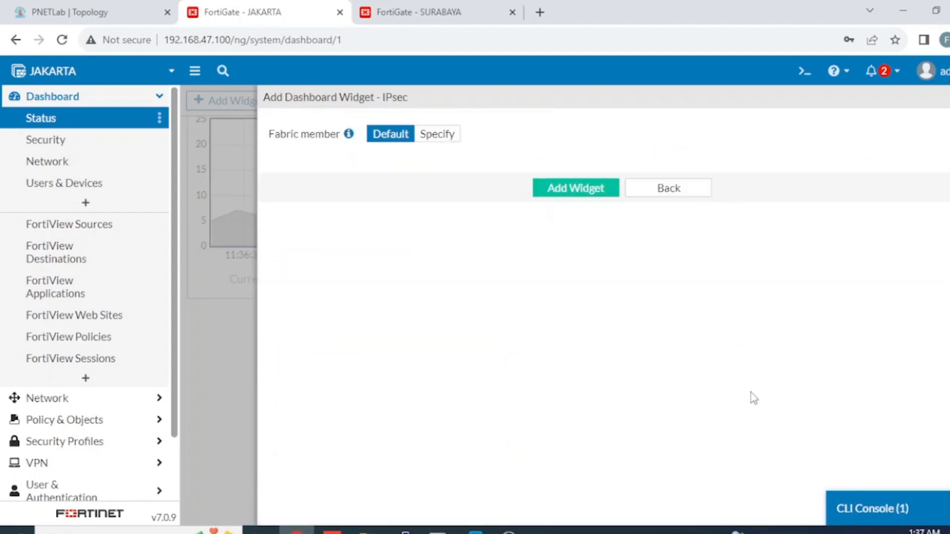
pyautogui.click(604, 193)
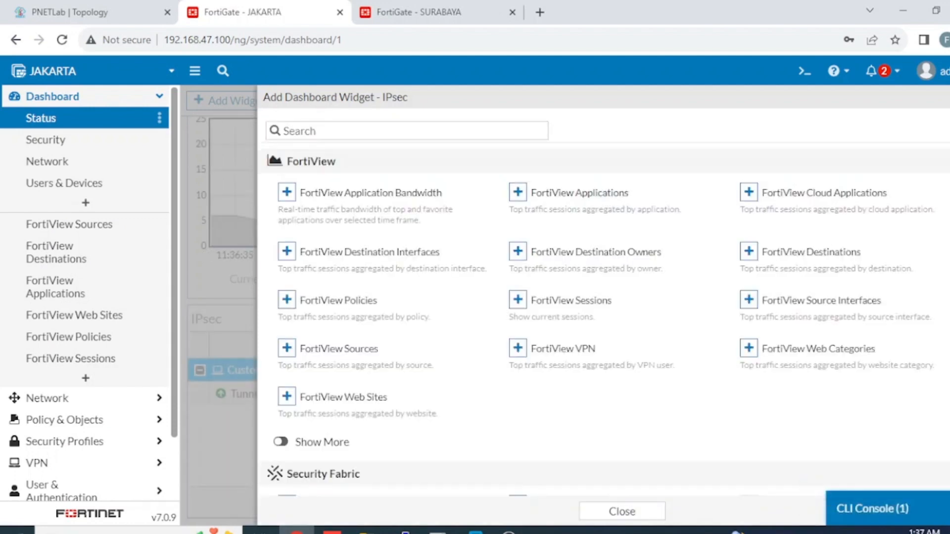
pyautogui.click(948, 98)
# Step: Expand the IPsec widget to full view showing Tunnel Jakarta, then return to PNETLab
pyautogui.scroll(-3, 657, 339)
pyautogui.moveTo(658, 338)
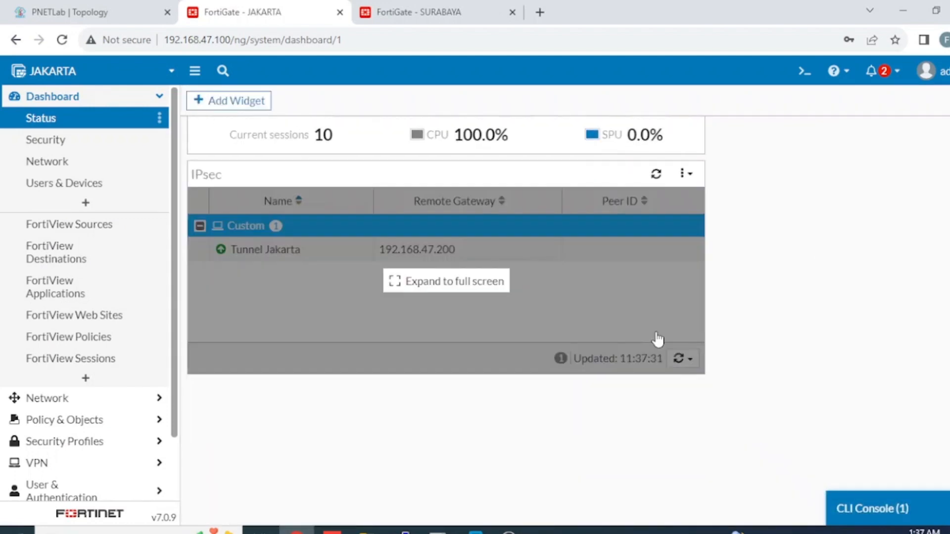
pyautogui.click(476, 283)
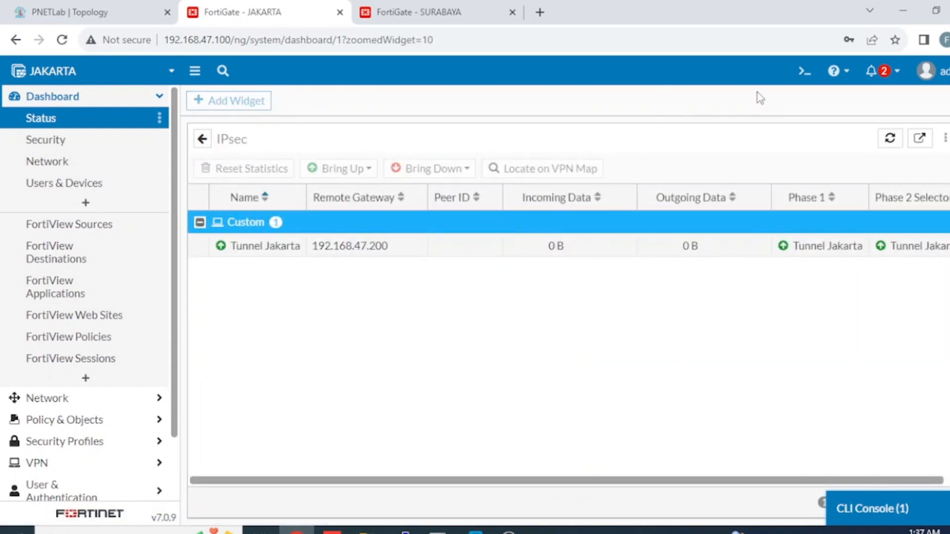
pyautogui.click(127, 19)
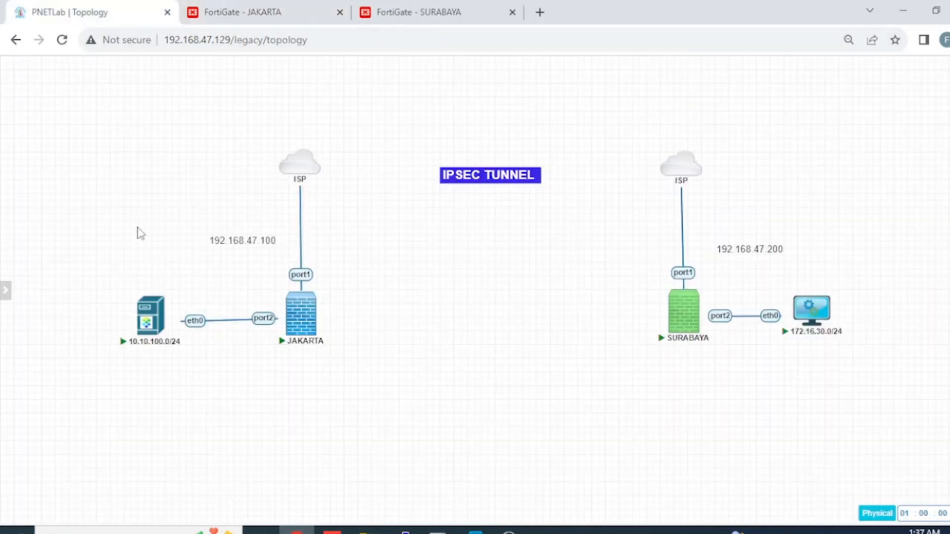
# Step: From the 10.10.100.0/24 VPCS console, ping 172.16.30.1 and 172.16.30.2 successfully
pyautogui.click(145, 320)
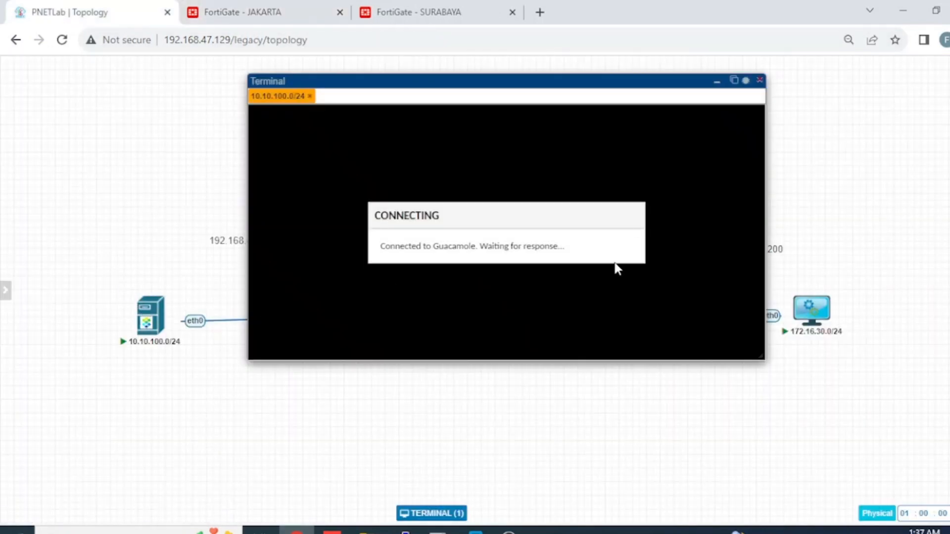
pyautogui.write('p')
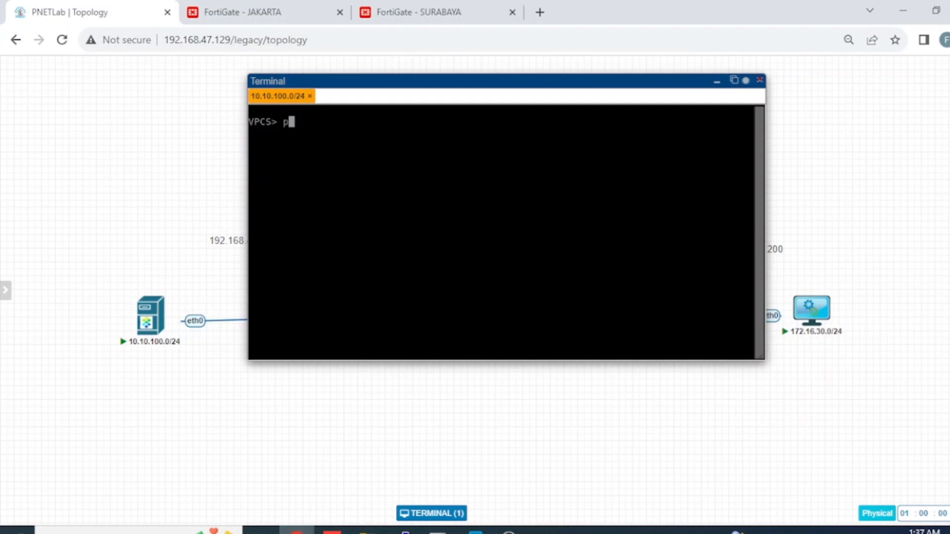
pyautogui.write('ing 172')
pyautogui.write('.16.')
pyautogui.write('30.')
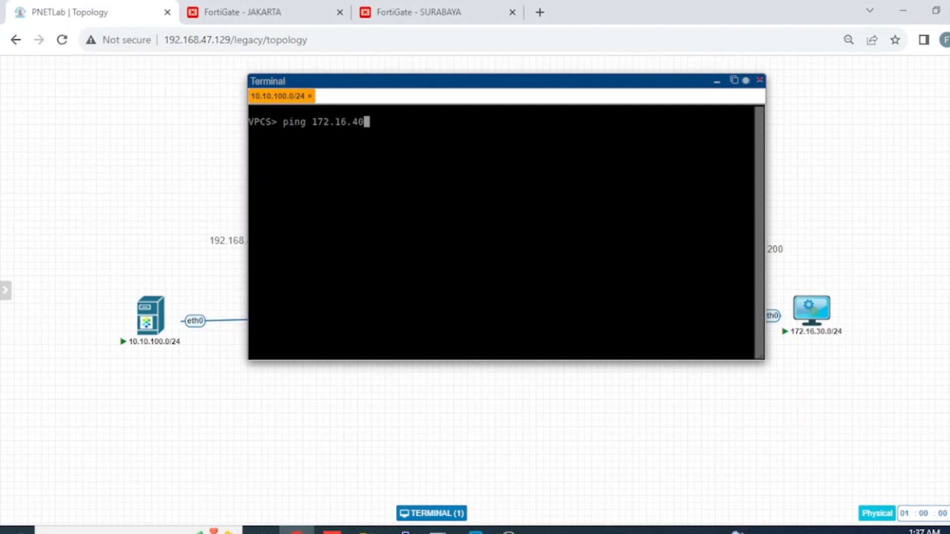
pyautogui.press('BackSpace')
pyautogui.press('BackSpace')
pyautogui.press('BackSpace')
pyautogui.write('30.1')
pyautogui.press('Return')
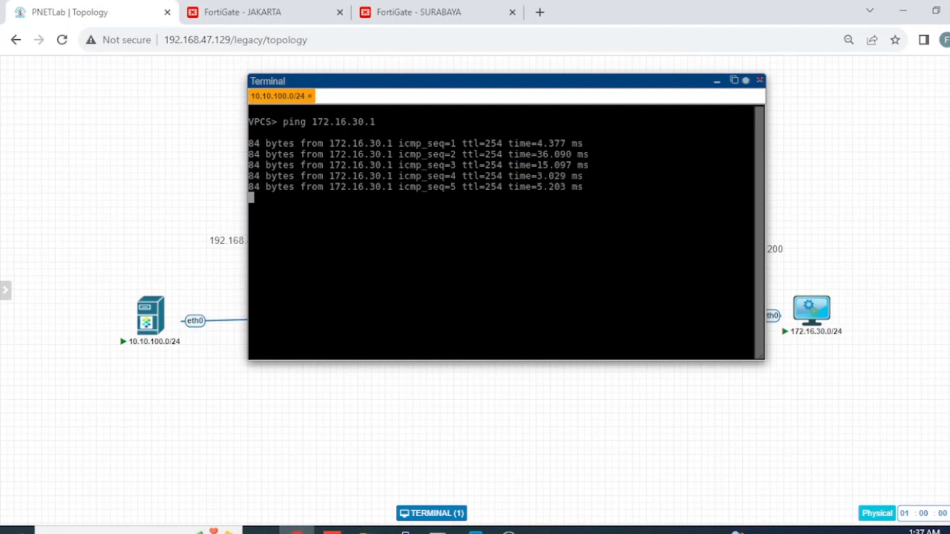
pyautogui.press('Up')
pyautogui.press('BackSpace')
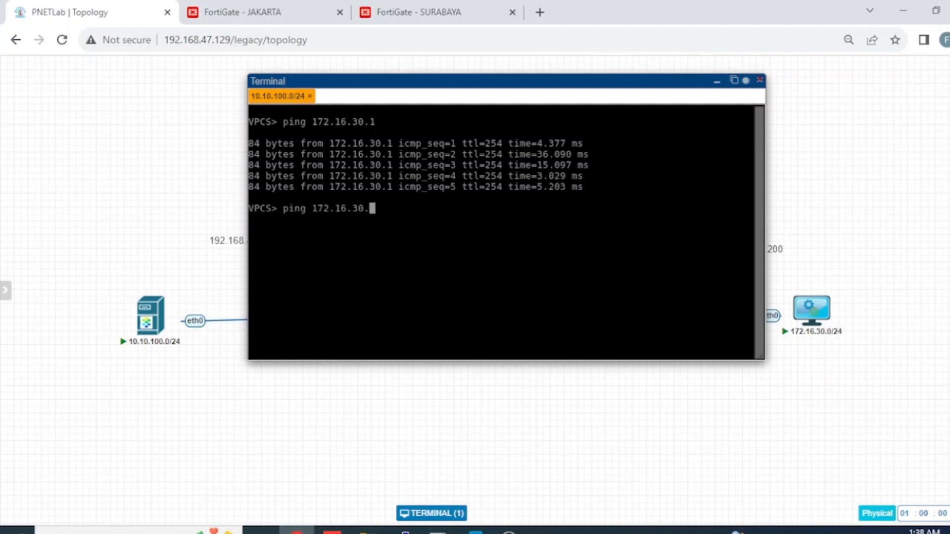
pyautogui.write('2')
pyautogui.press('Return')
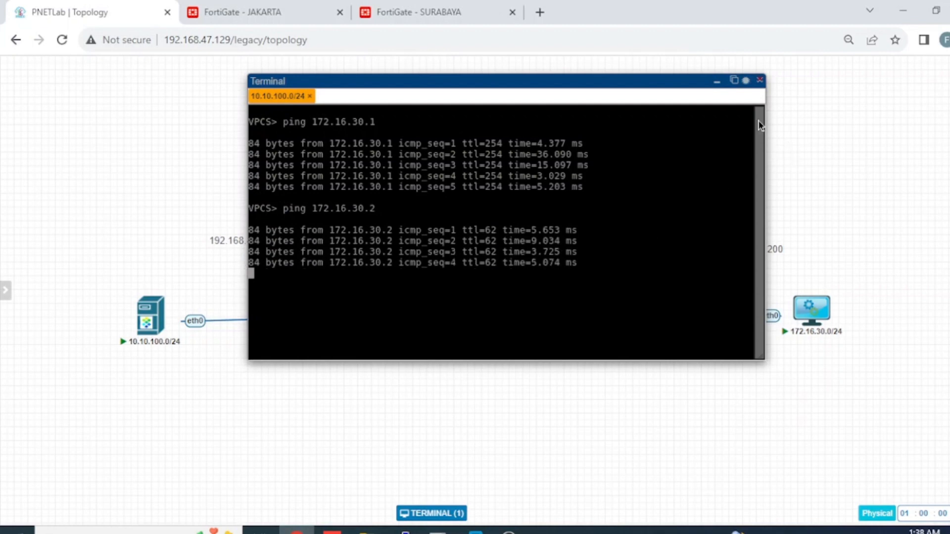
pyautogui.click(717, 80)
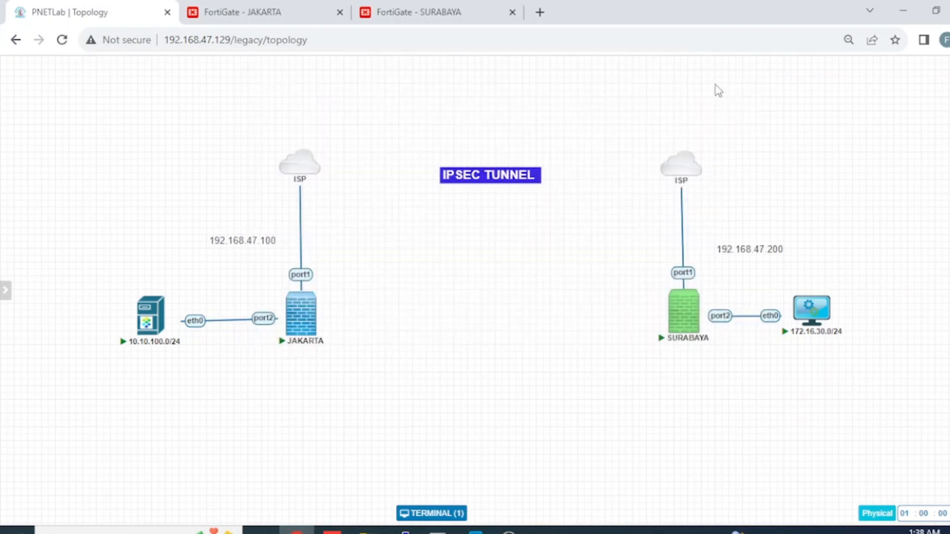
# Step: From the 172.16.30.0/24 VPCS console, ping 10.10.100.1 and 10.10.100.2 with replies
pyautogui.click(823, 317)
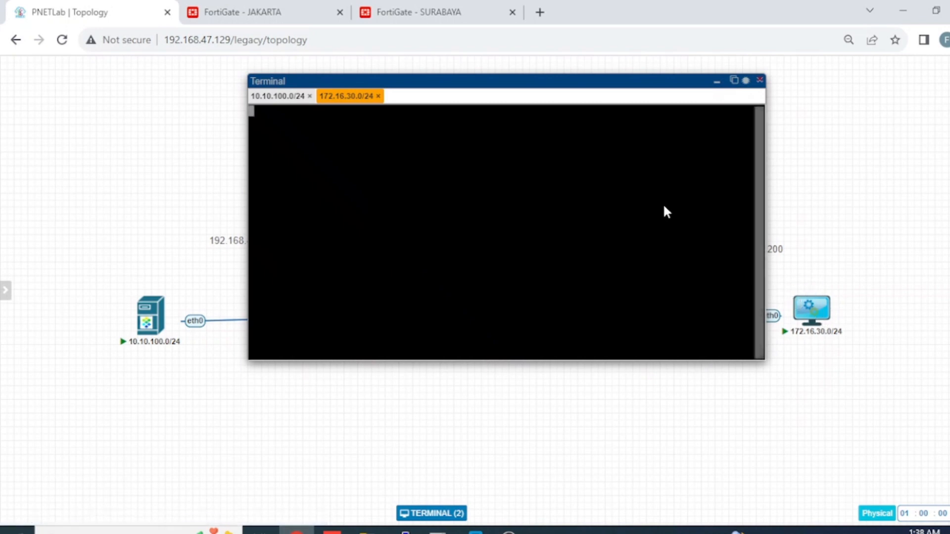
pyautogui.press('Return')
pyautogui.write('ping 10.1')
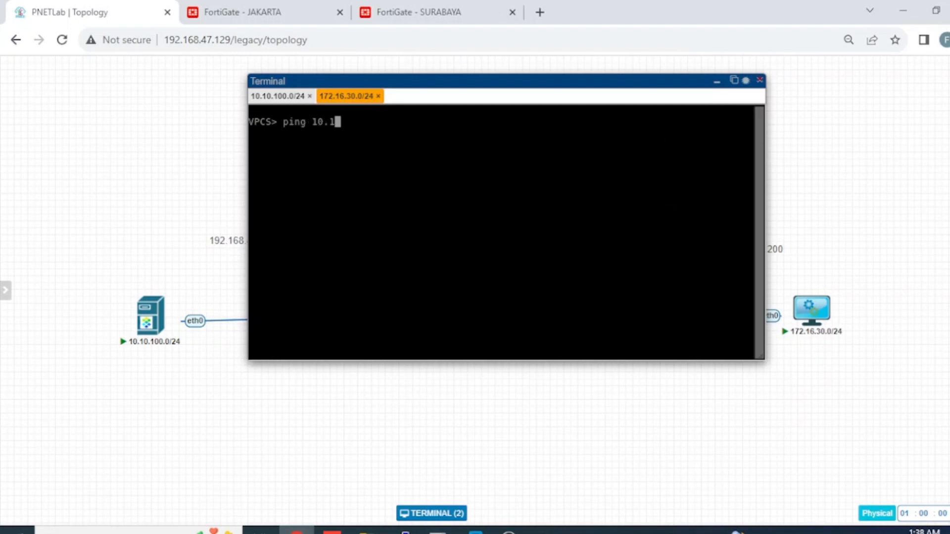
pyautogui.write('0.100.1')
pyautogui.press('Return')
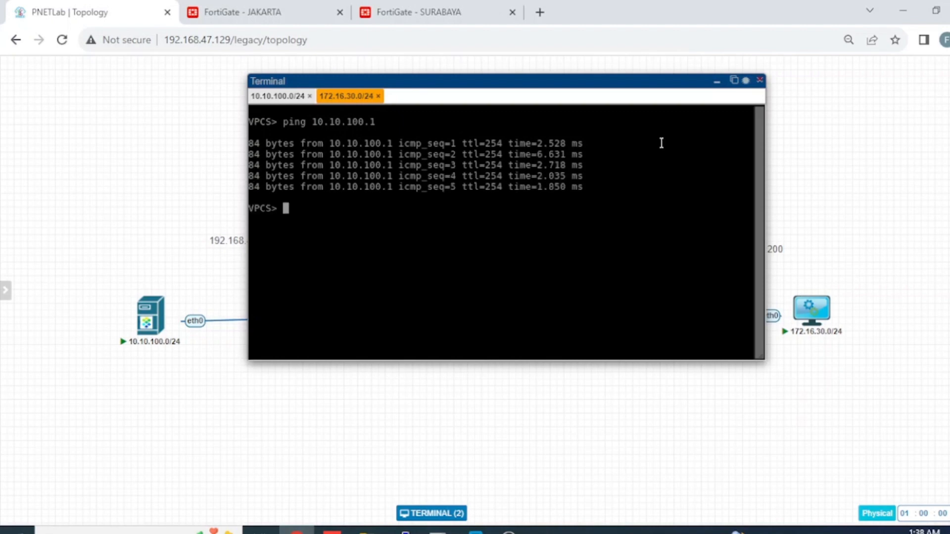
pyautogui.press('Up')
pyautogui.press('BackSpace')
pyautogui.write('2')
pyautogui.press('Return')
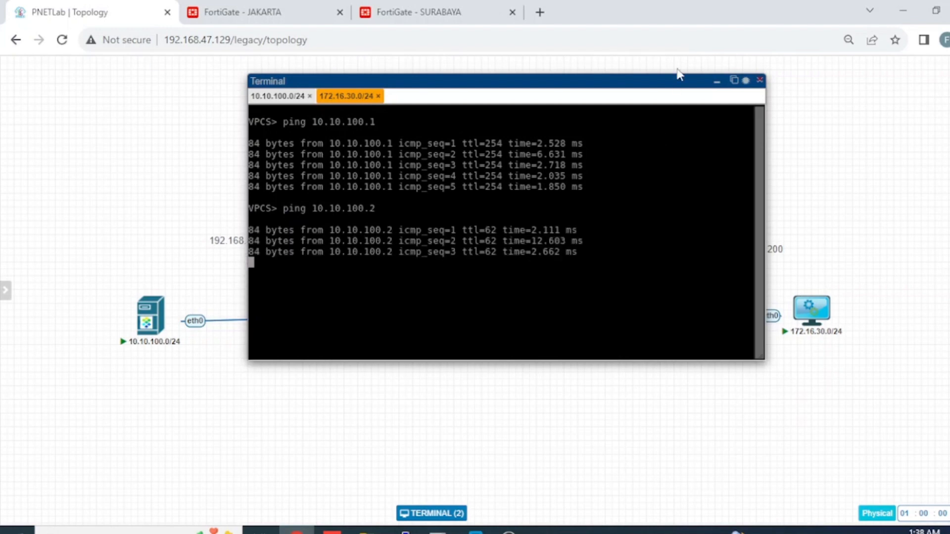
pyautogui.click(717, 84)
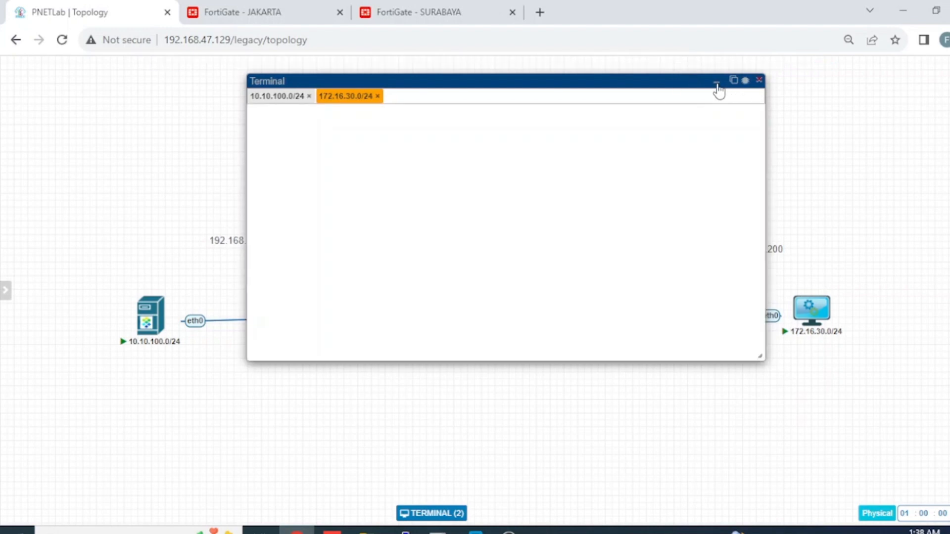
# Step: Log the admin out of the JAKARTA FortiGate web GUI
pyautogui.click(323, 19)
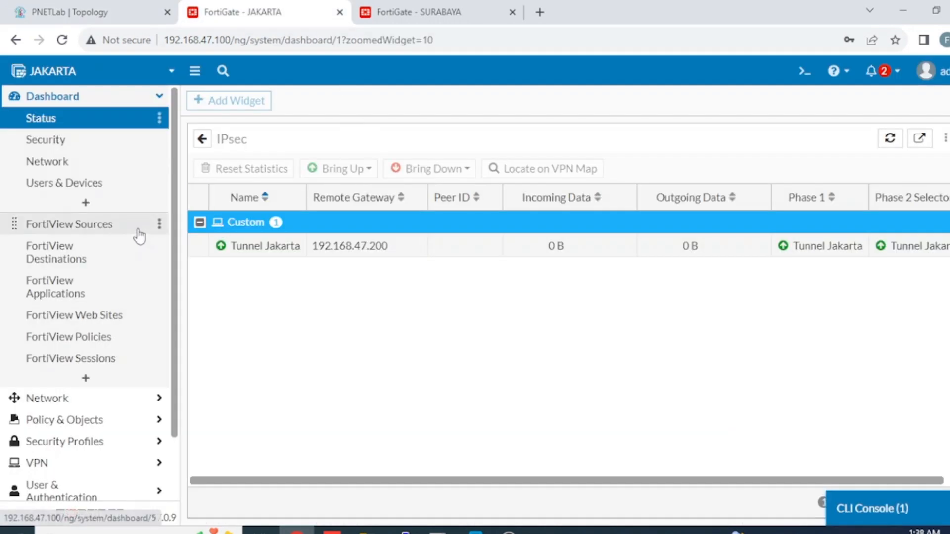
pyautogui.scroll(-3, 140, 236)
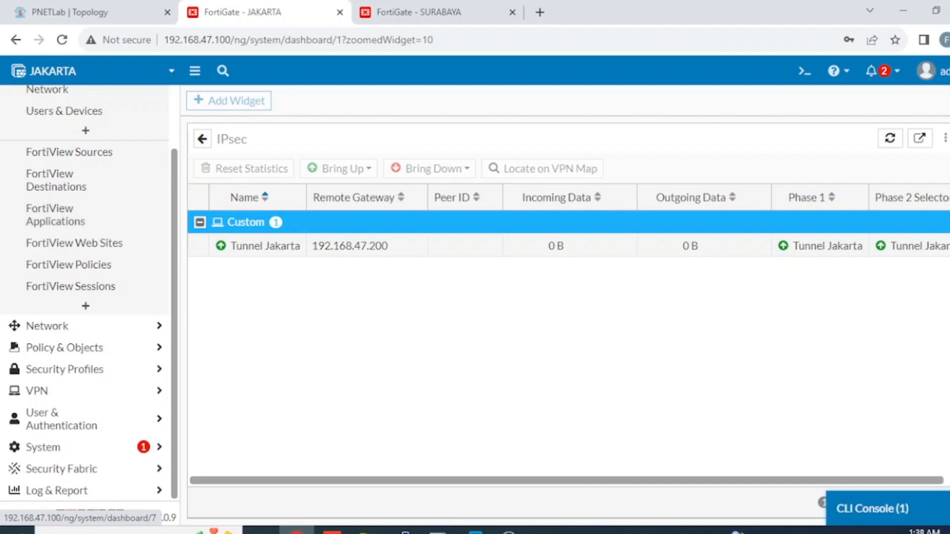
pyautogui.click(927, 71)
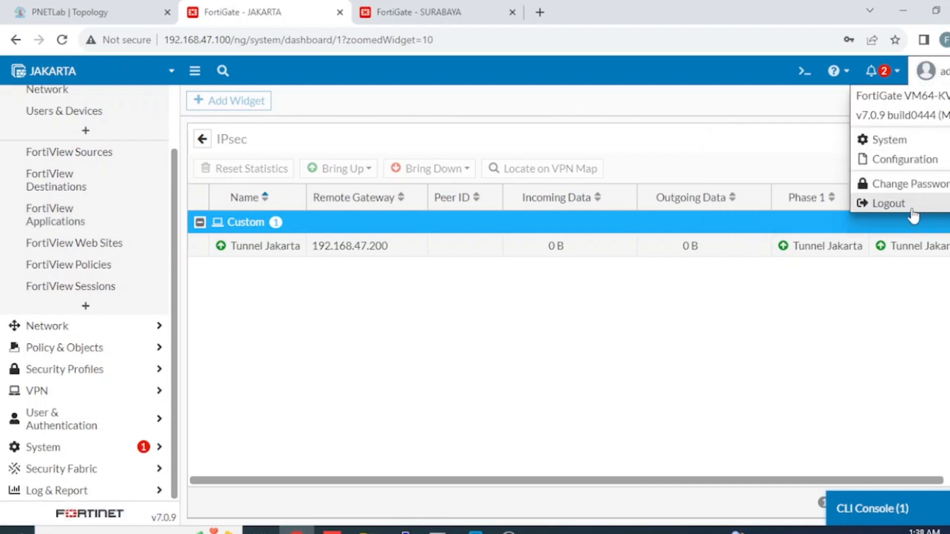
pyautogui.click(912, 205)
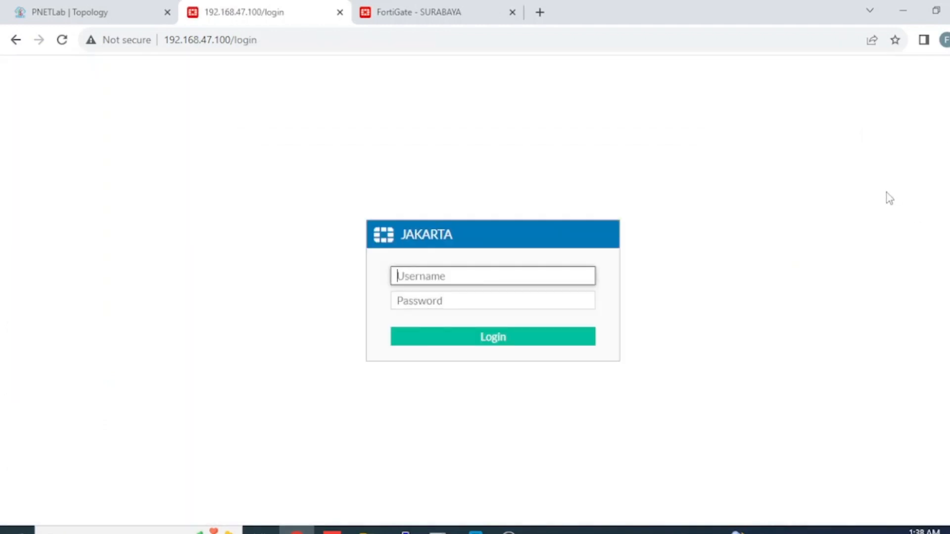